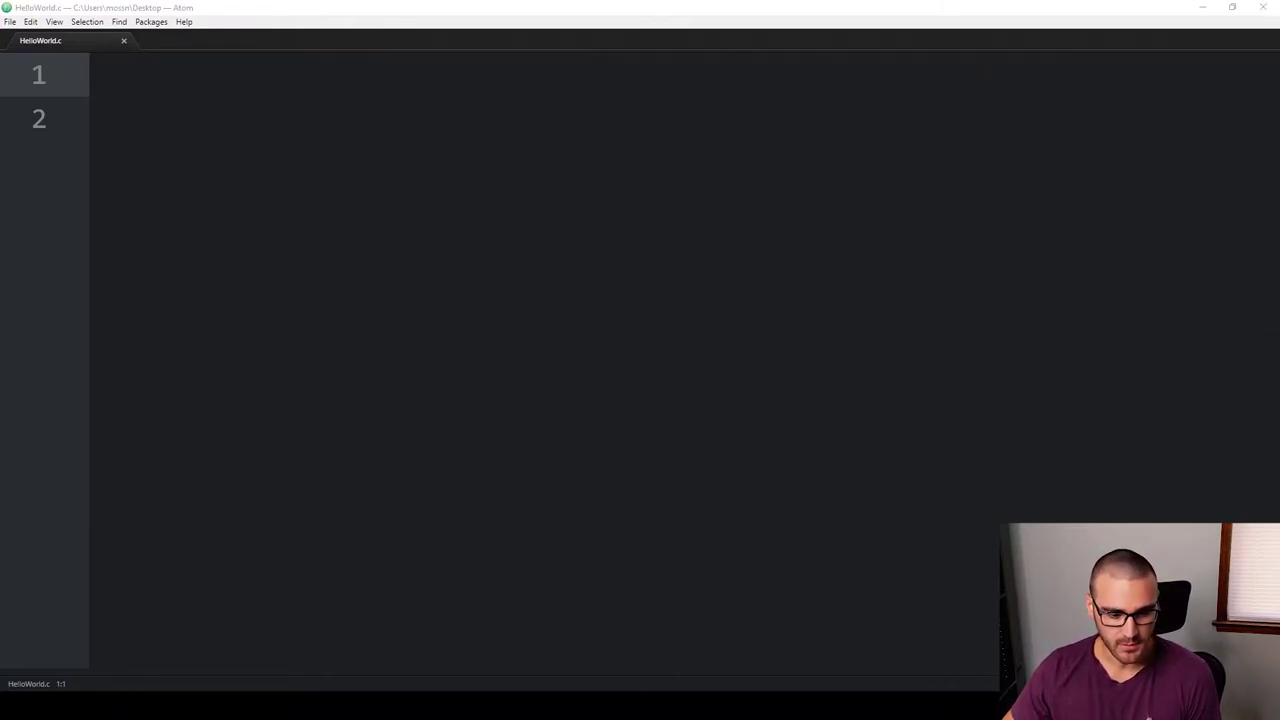
# - Bring the VersionControlSystem change-log spreadsheet back to the front from the taskbar
pyautogui.click(397, 660)
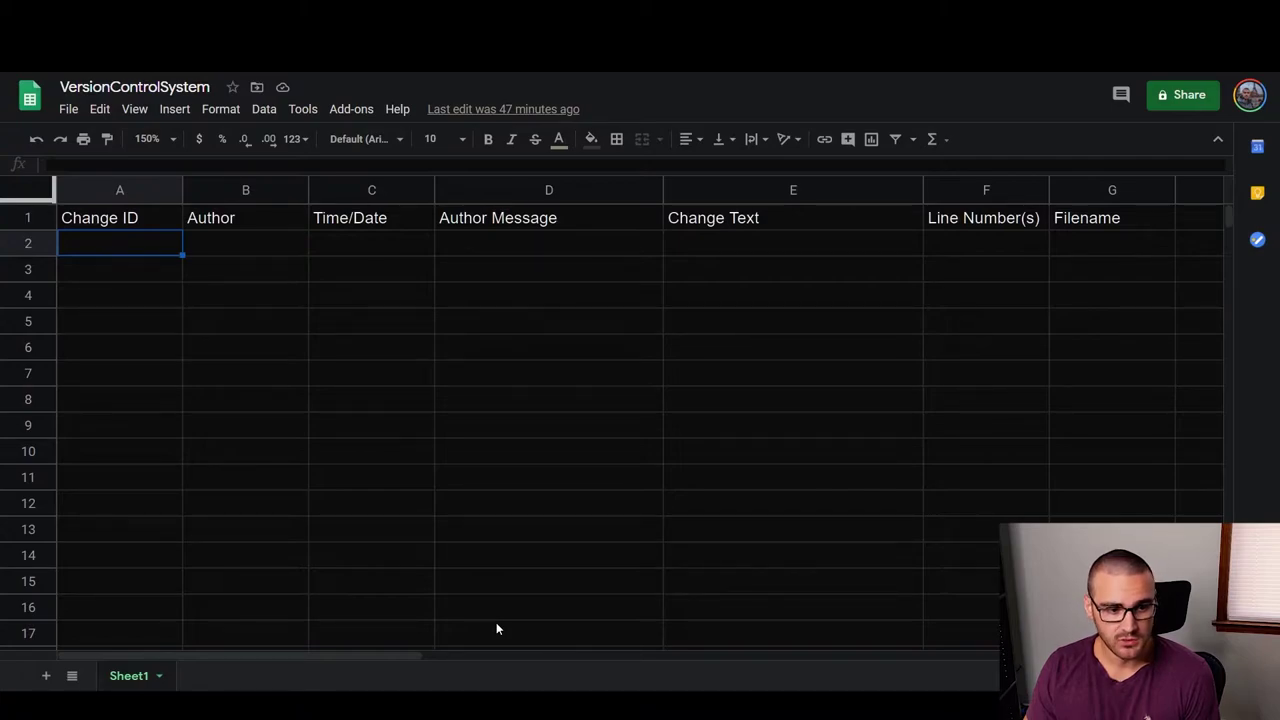
pyautogui.press('Tab')
pyautogui.press('Tab')
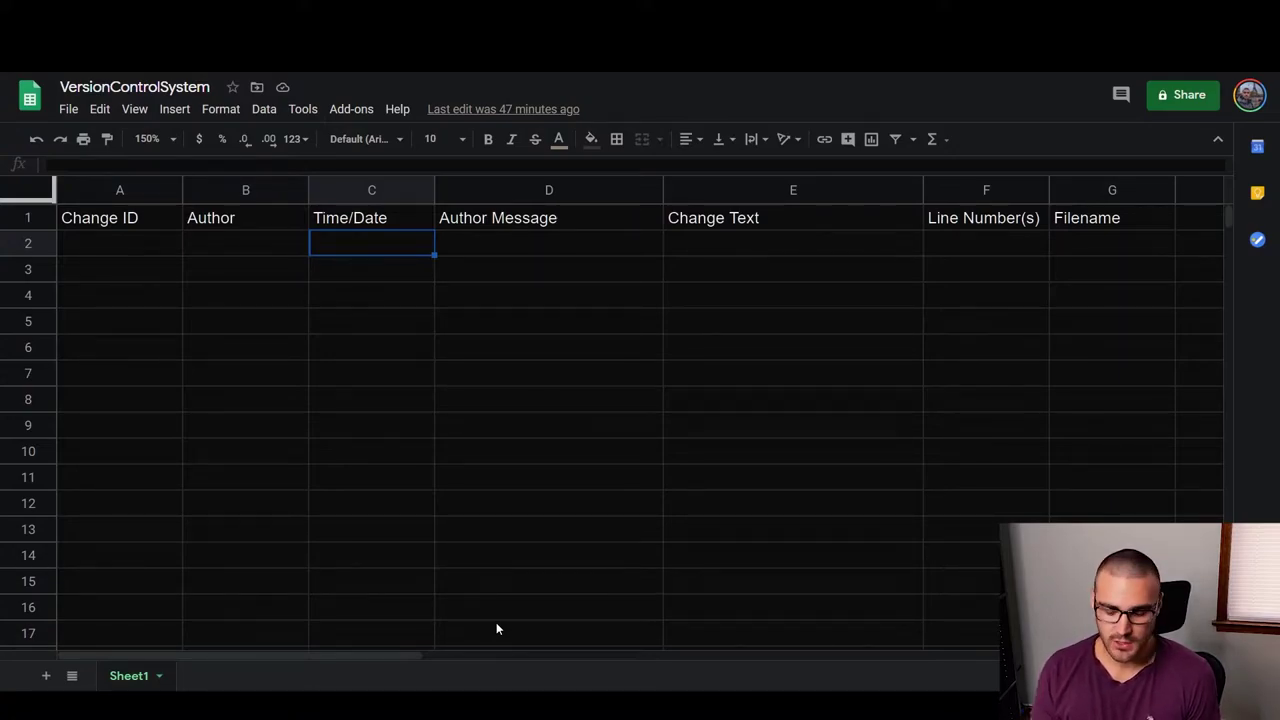
pyautogui.press('Right')
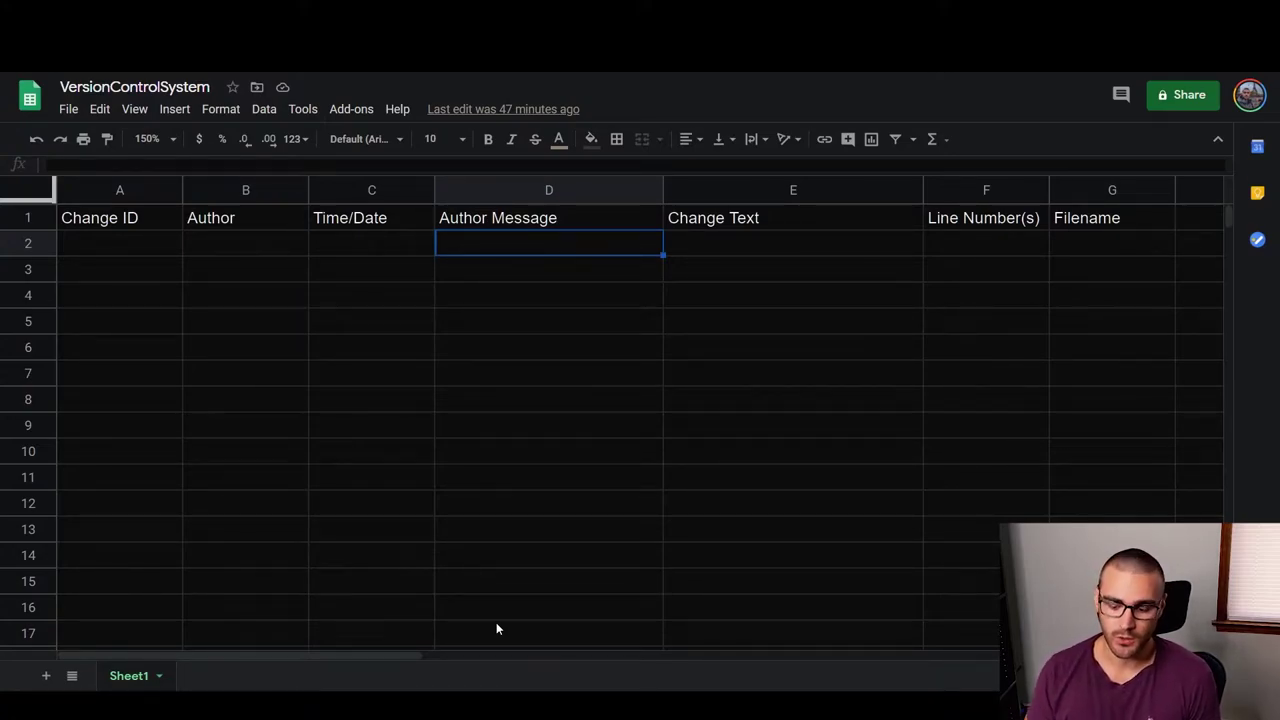
# - Move along row 2 from the Line Number(s) column back toward Time/Date
pyautogui.press('Right')
pyautogui.press('Right')
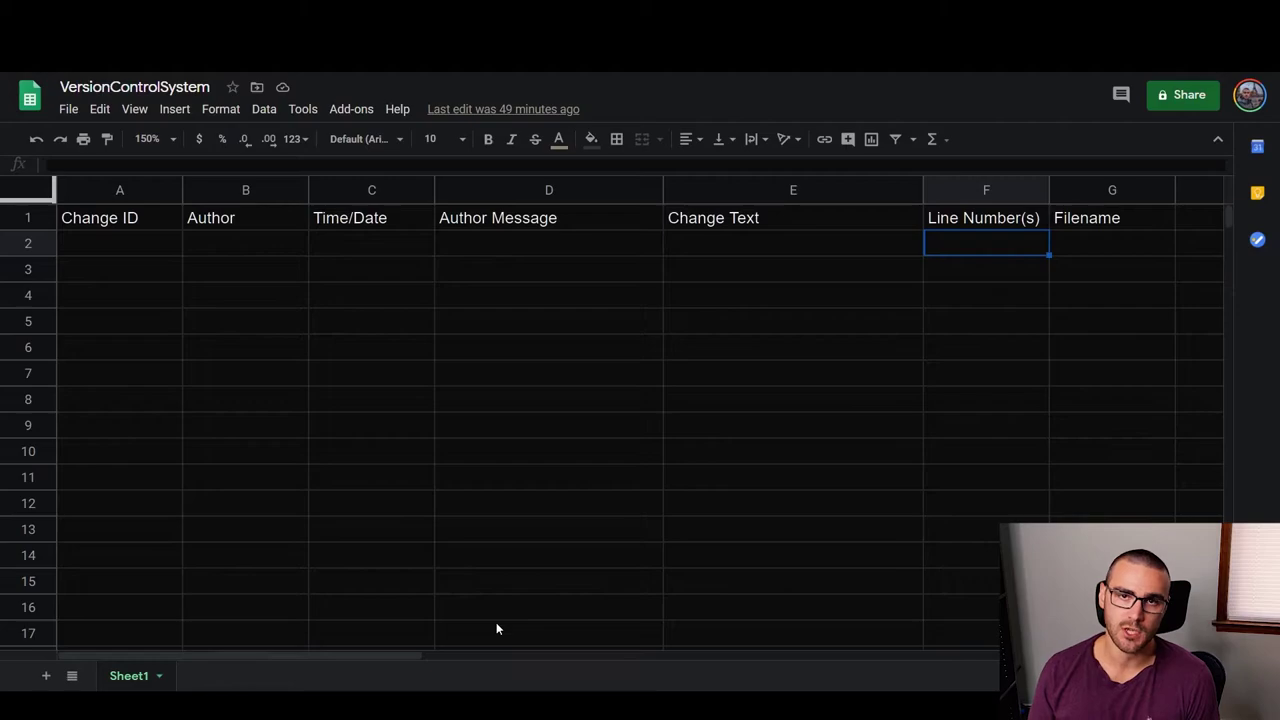
pyautogui.press('Left')
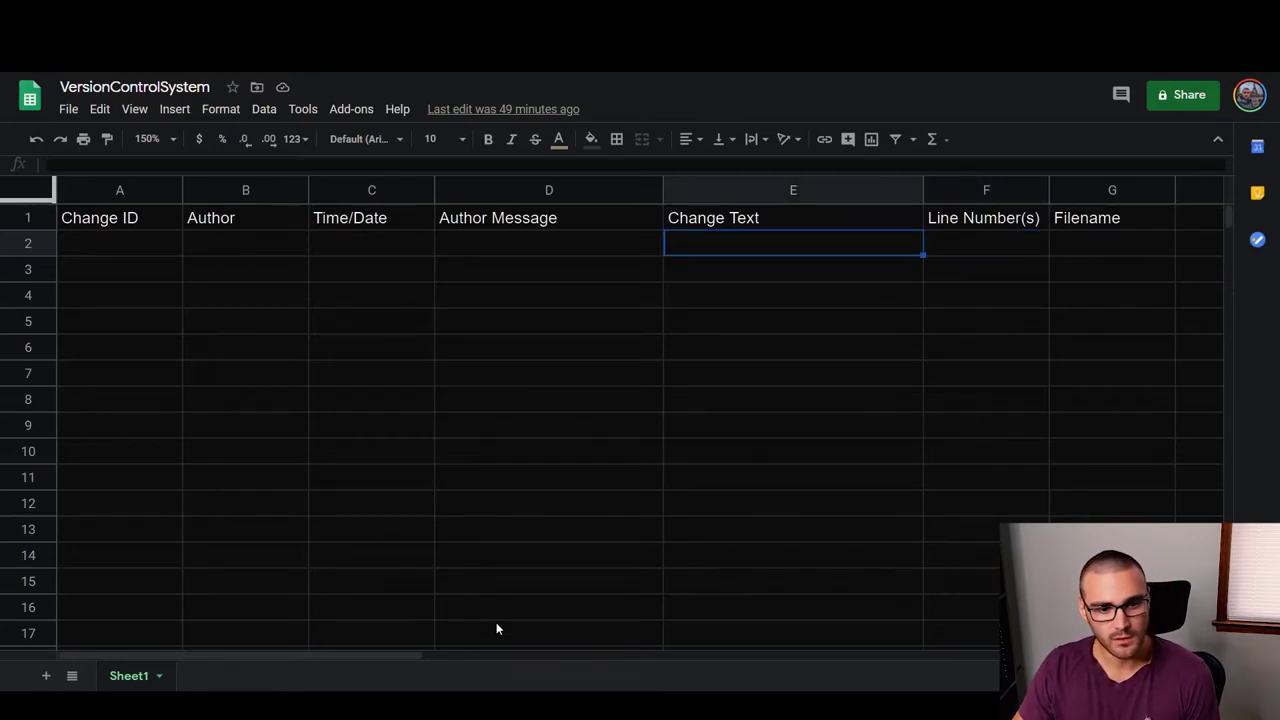
pyautogui.press('Left')
pyautogui.press('Left')
pyautogui.press('Left')
pyautogui.press('Left')
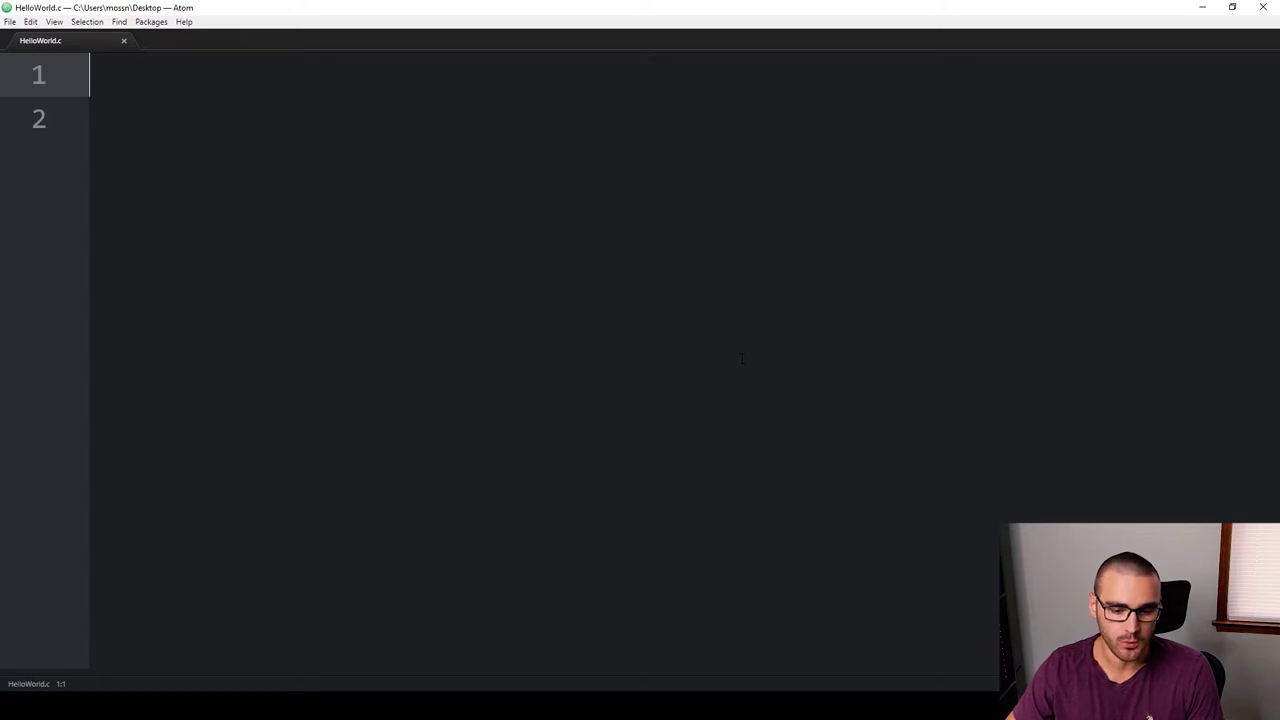
# - Write #include <stdio.h> on line 1 of HelloWorld.c and save the file
pyautogui.write('#include ')
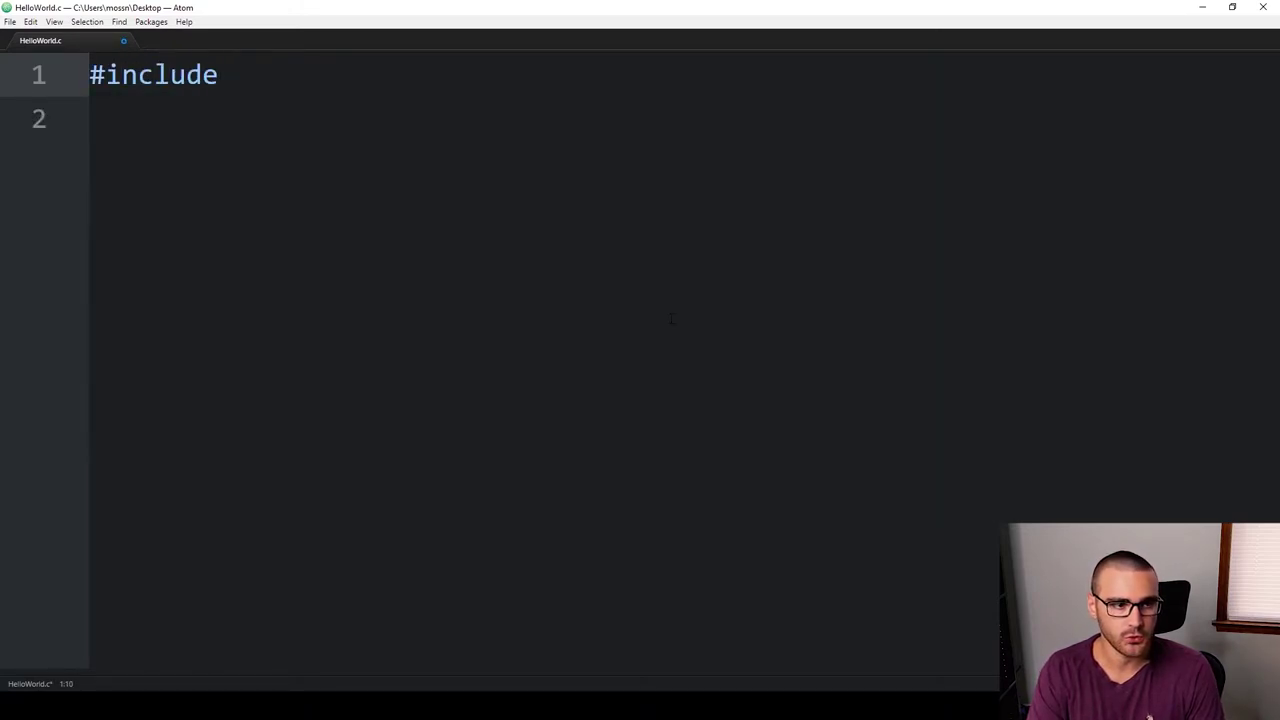
pyautogui.write('<std')
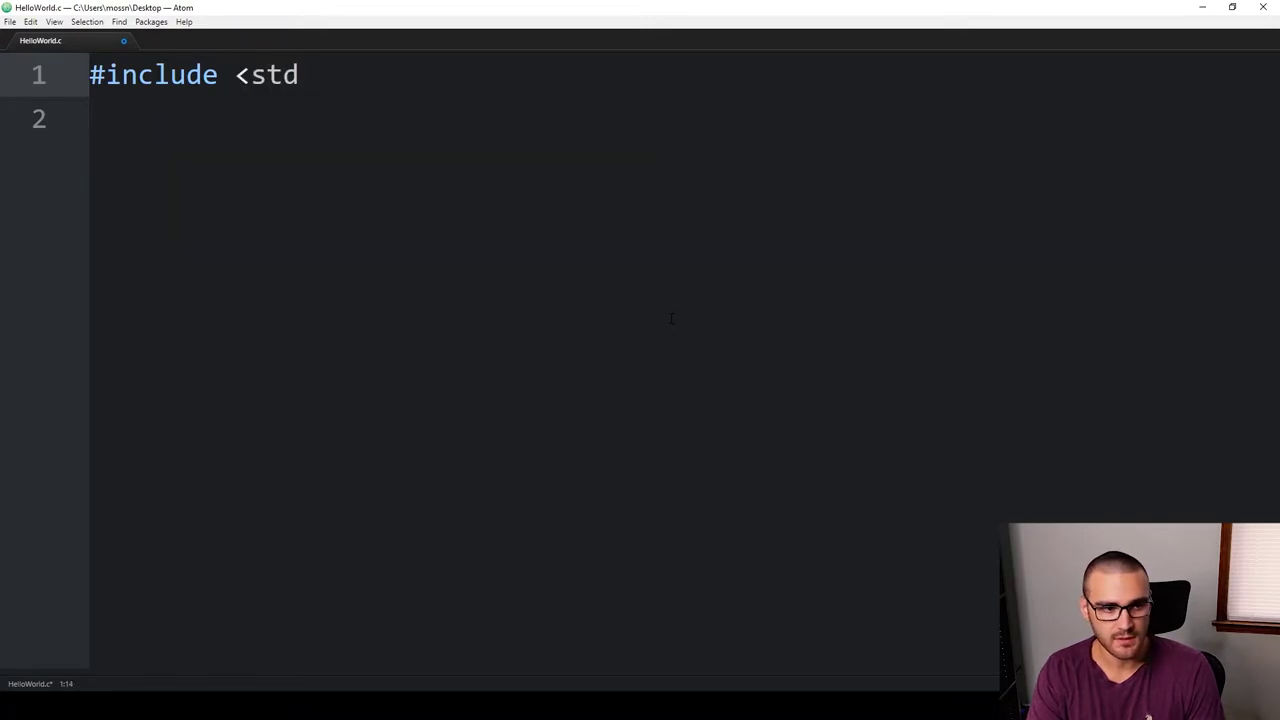
pyautogui.write('io.h>')
pyautogui.hotkey('ctrl', 's')
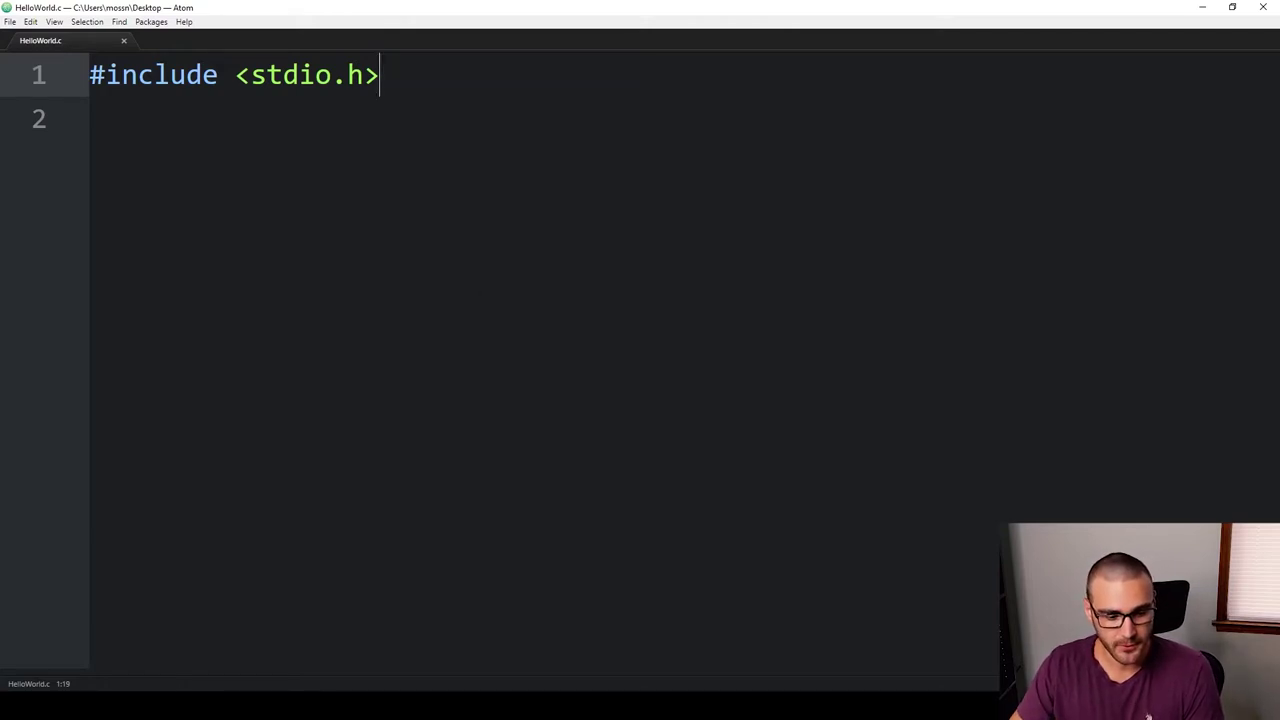
pyautogui.click(370, 659)
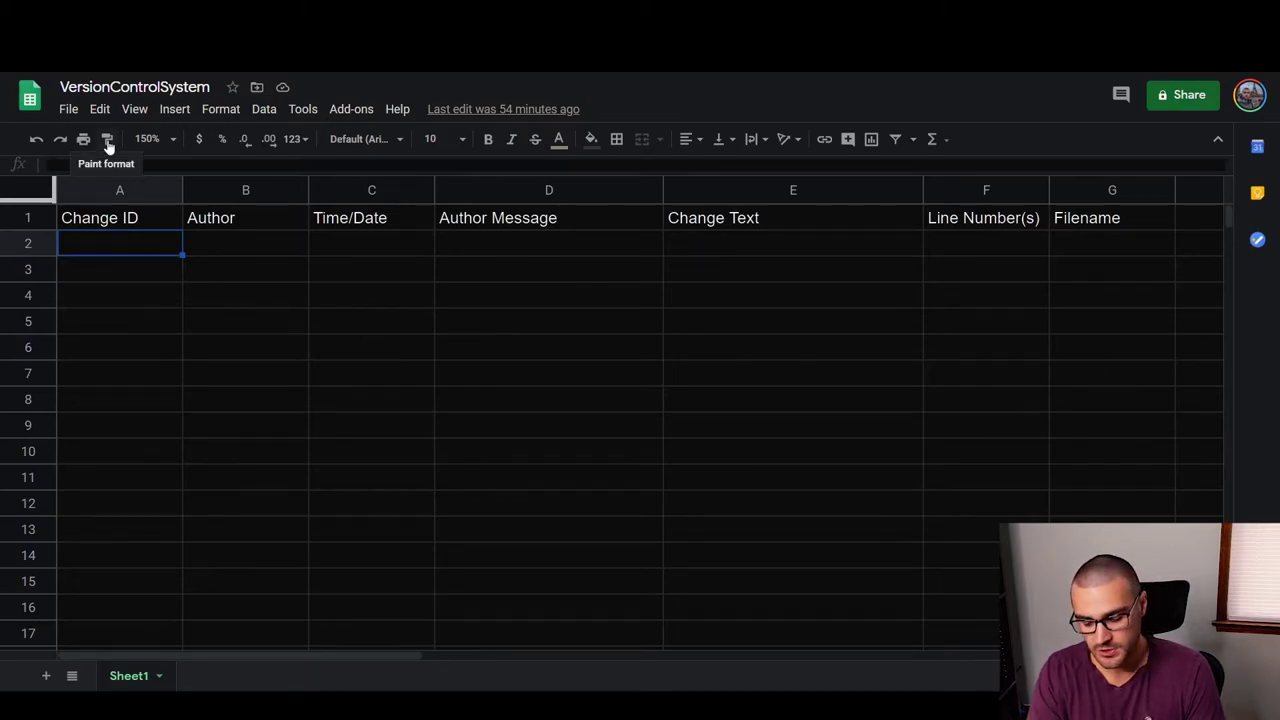
# - Enter change ID 0, the author's name and an =NOW() timestamp in row 2
pyautogui.write('0')
pyautogui.press('Tab')
pyautogui.write('Moss Normand')
pyautogui.press('Tab')
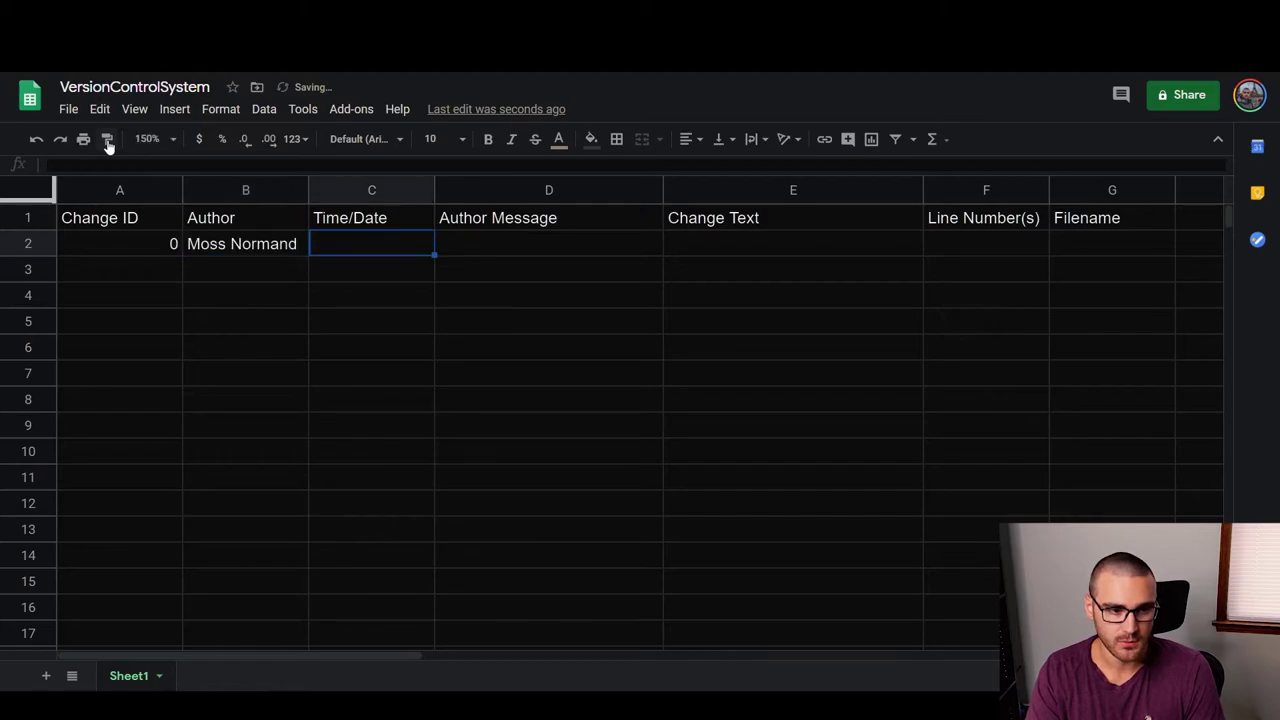
pyautogui.write('=NO')
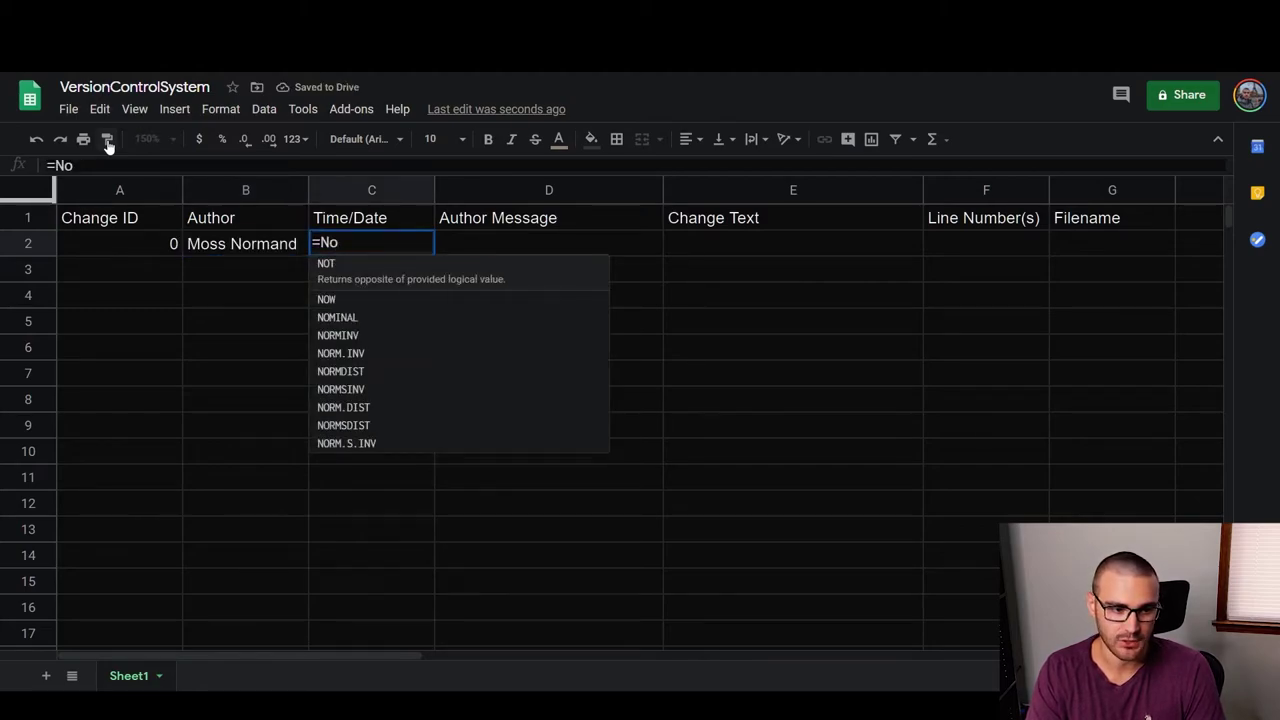
pyautogui.write('W(')
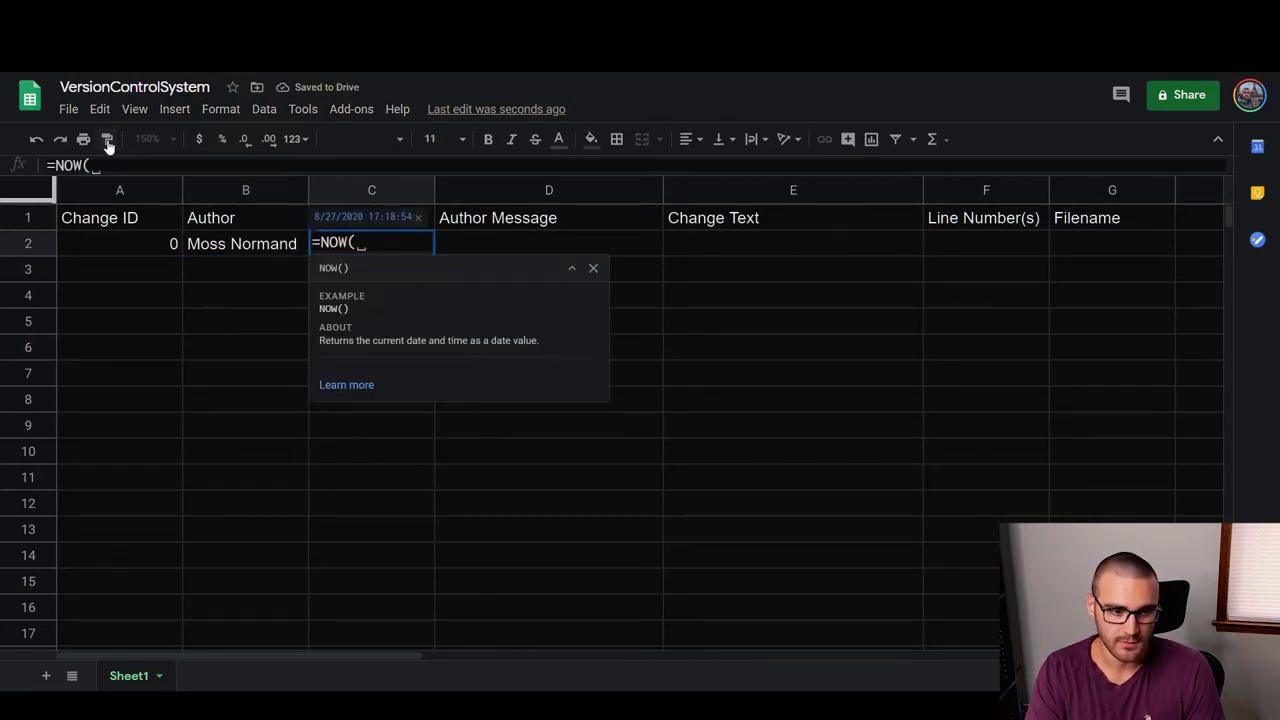
pyautogui.press('Return')
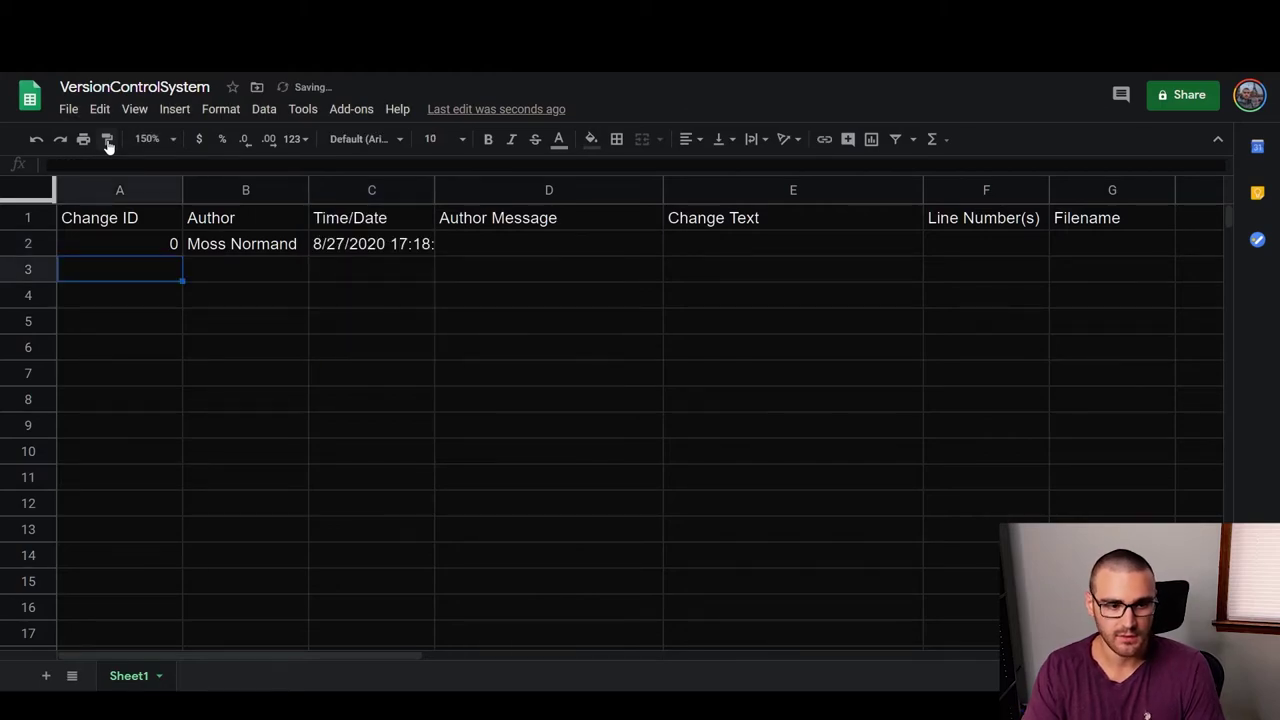
pyautogui.press('Up')
pyautogui.press('Right')
pyautogui.press('Right')
pyautogui.hotkey('ctrl', 'Right')
pyautogui.hotkey('ctrl', 'Left')
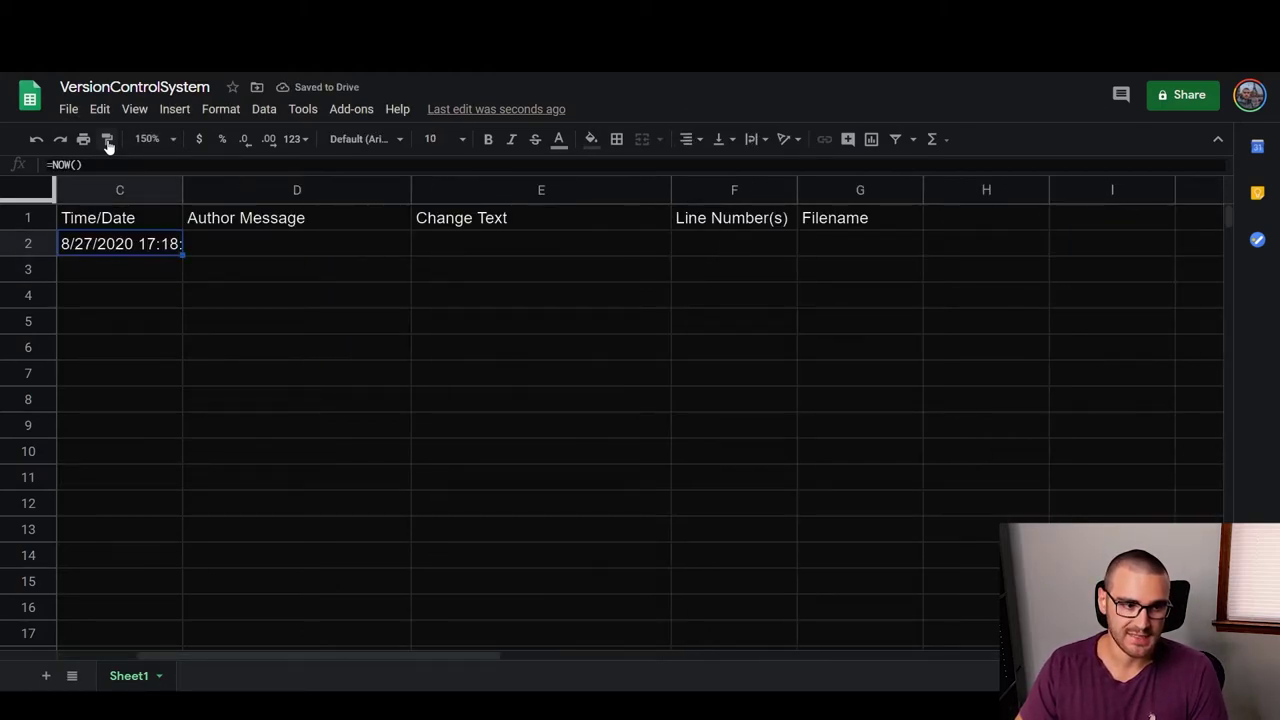
pyautogui.press('Home')
# - Type the author message for change 0 in D2 about adding the standard library
pyautogui.press('Right')
pyautogui.press('Right')
pyautogui.press('Right')
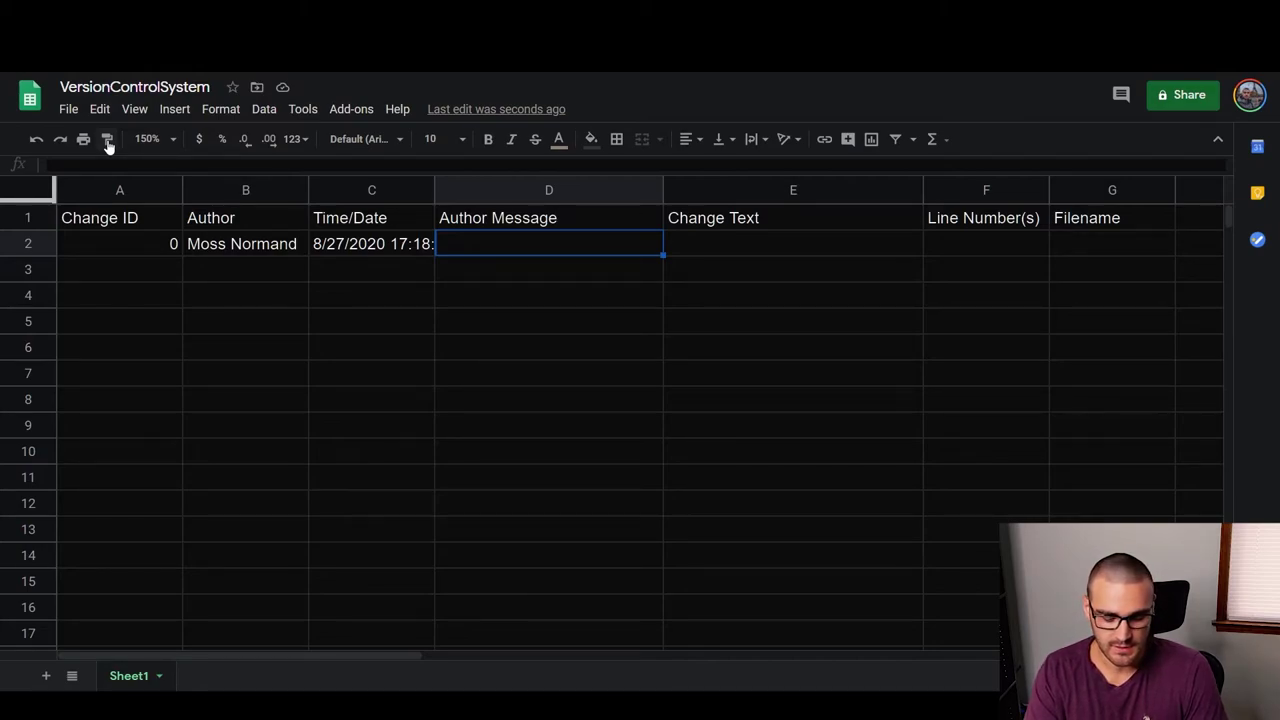
pyautogui.write('started writing hello world,')
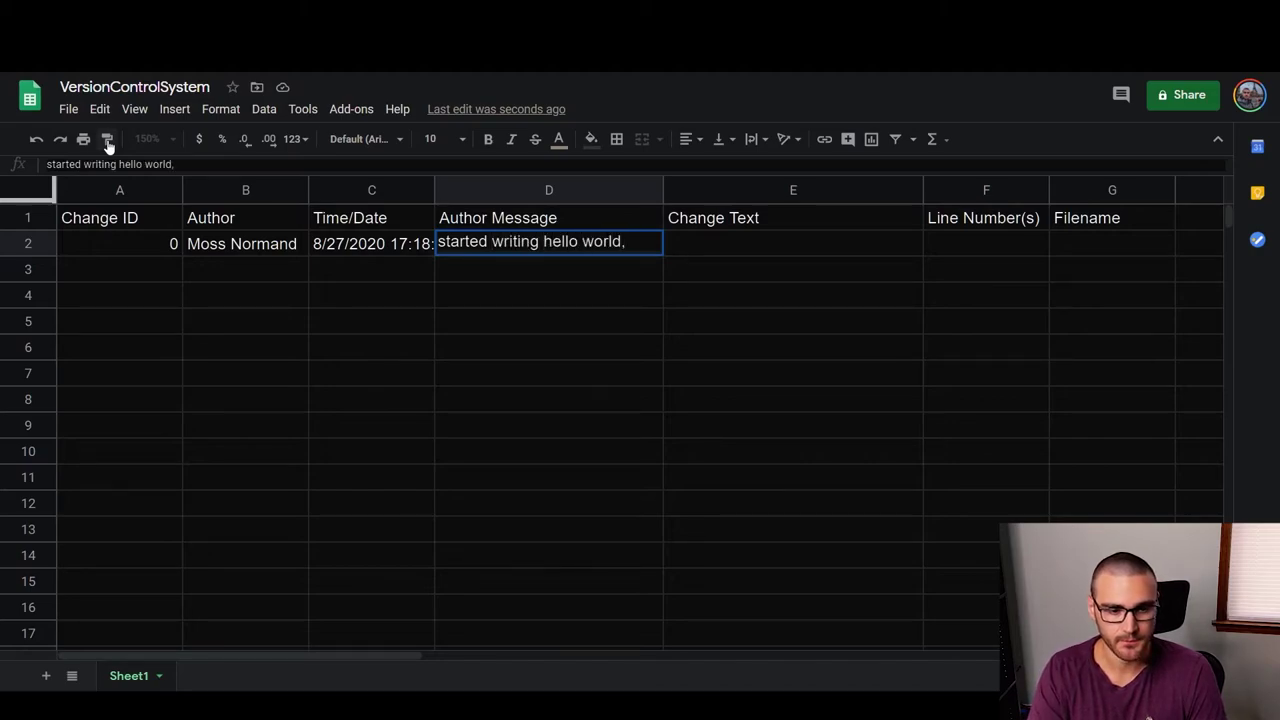
pyautogui.write('add')
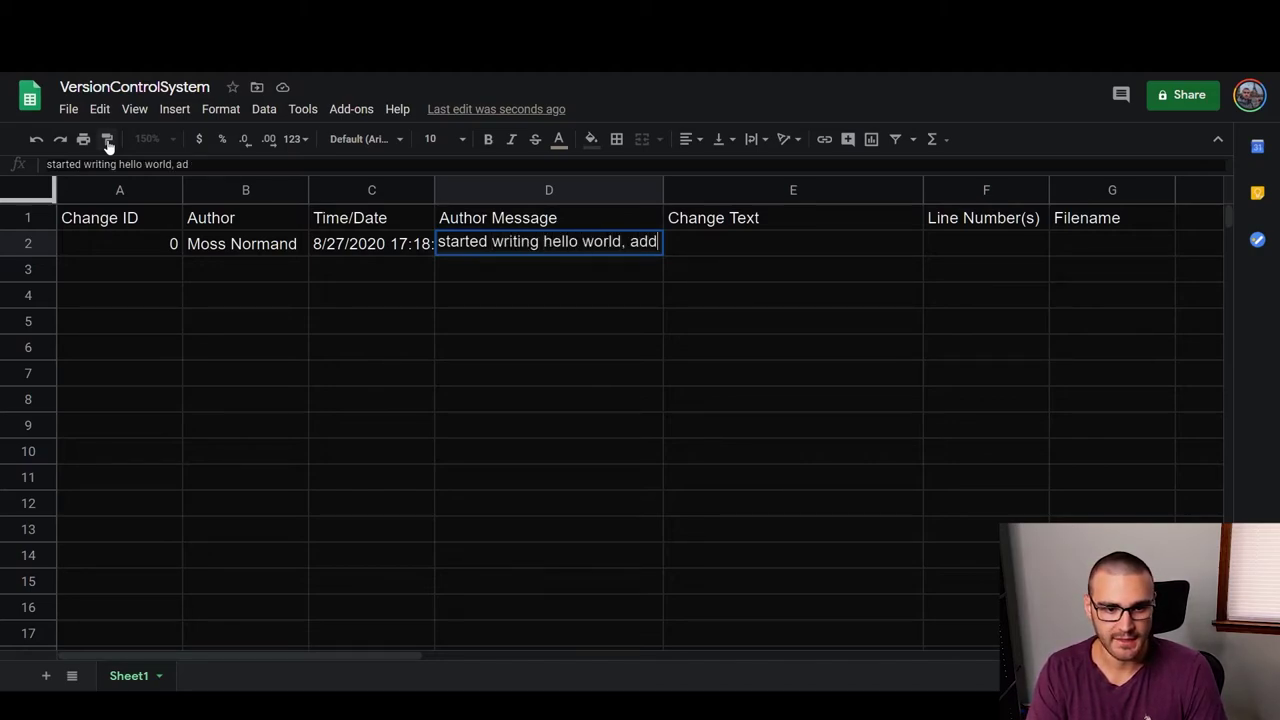
pyautogui.write('ed standard library')
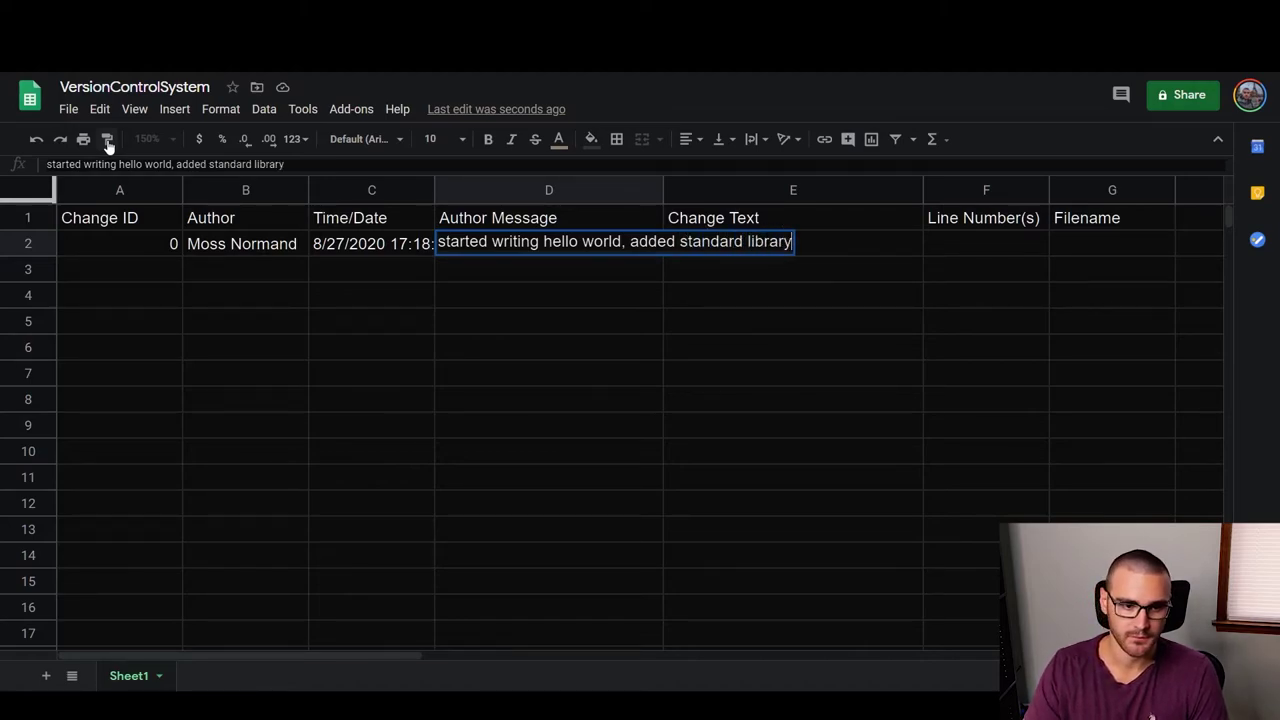
pyautogui.press('Return')
# - Fill change text #include <stdio.h>, line 1 and filename HelloWorld.c for change 0
pyautogui.click(743, 263)
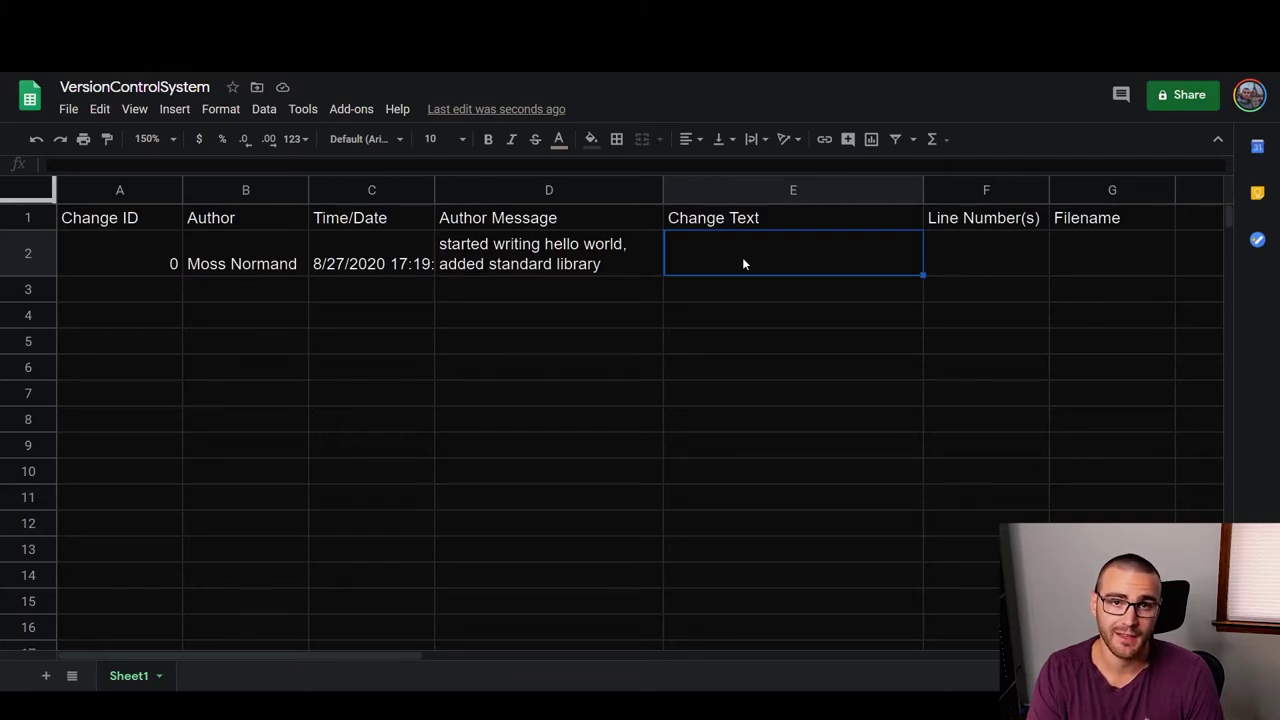
pyautogui.write('#')
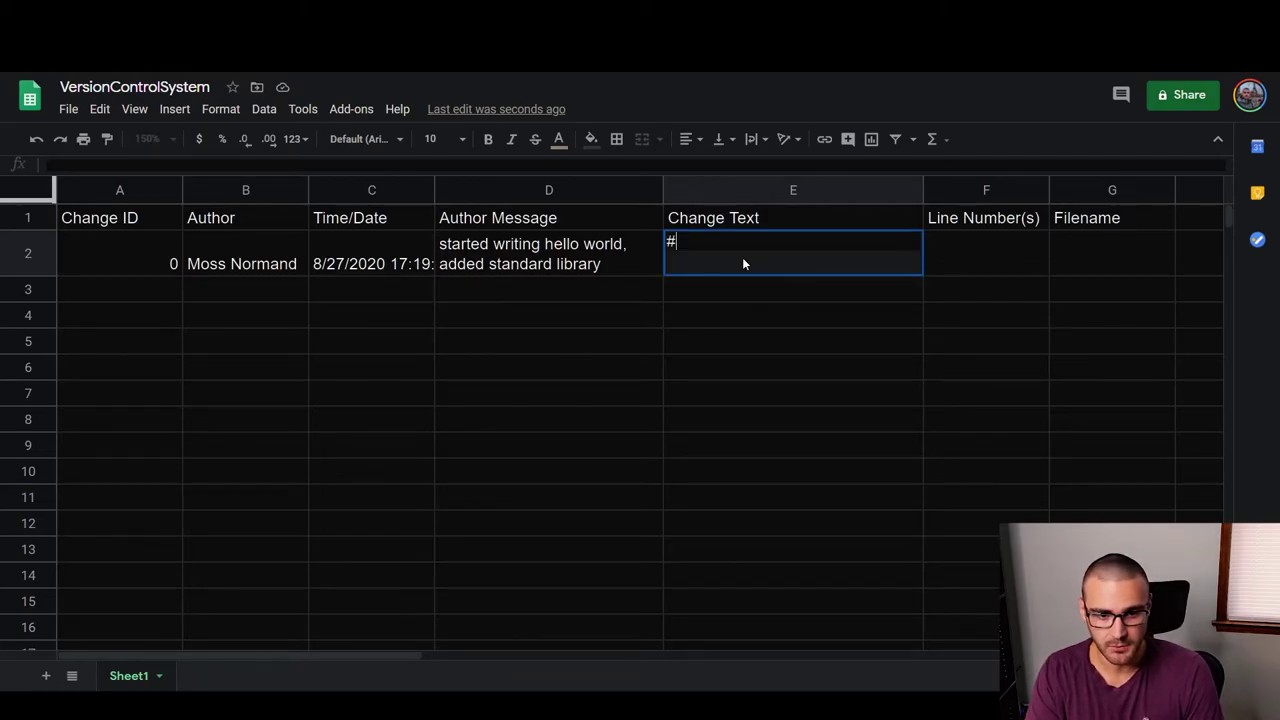
pyautogui.write('include <stdio.h>')
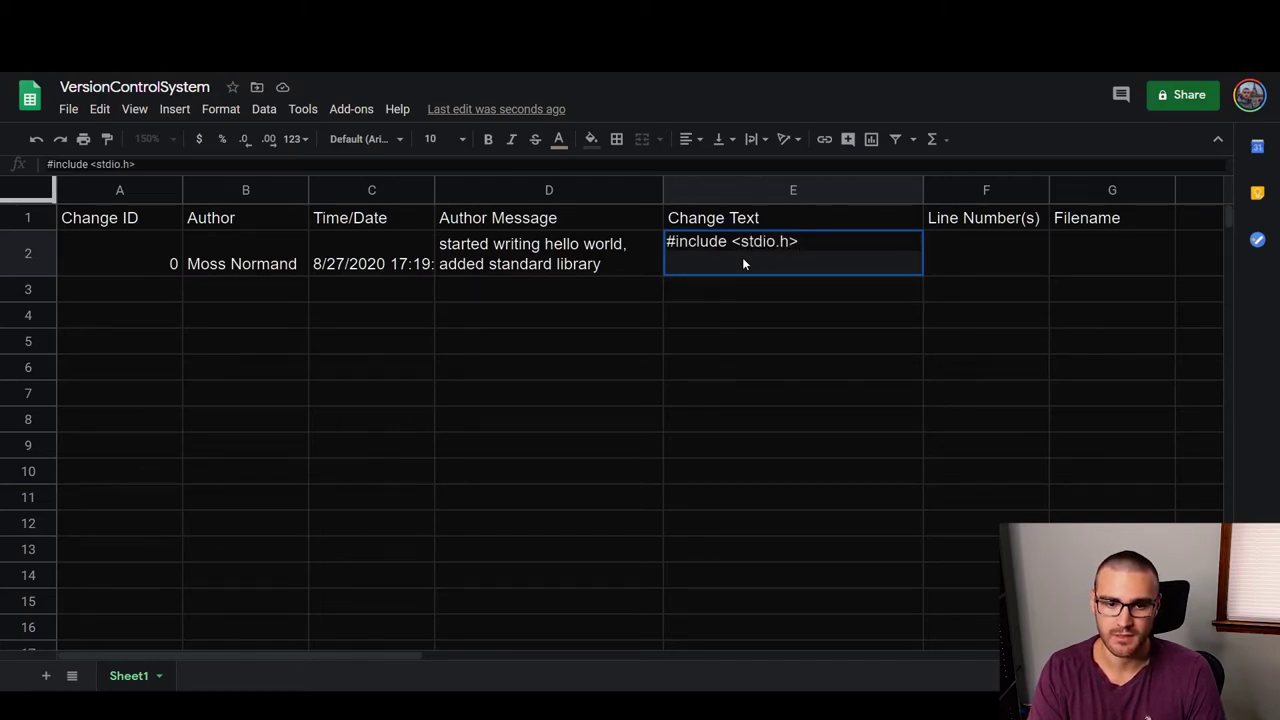
pyautogui.press('Tab')
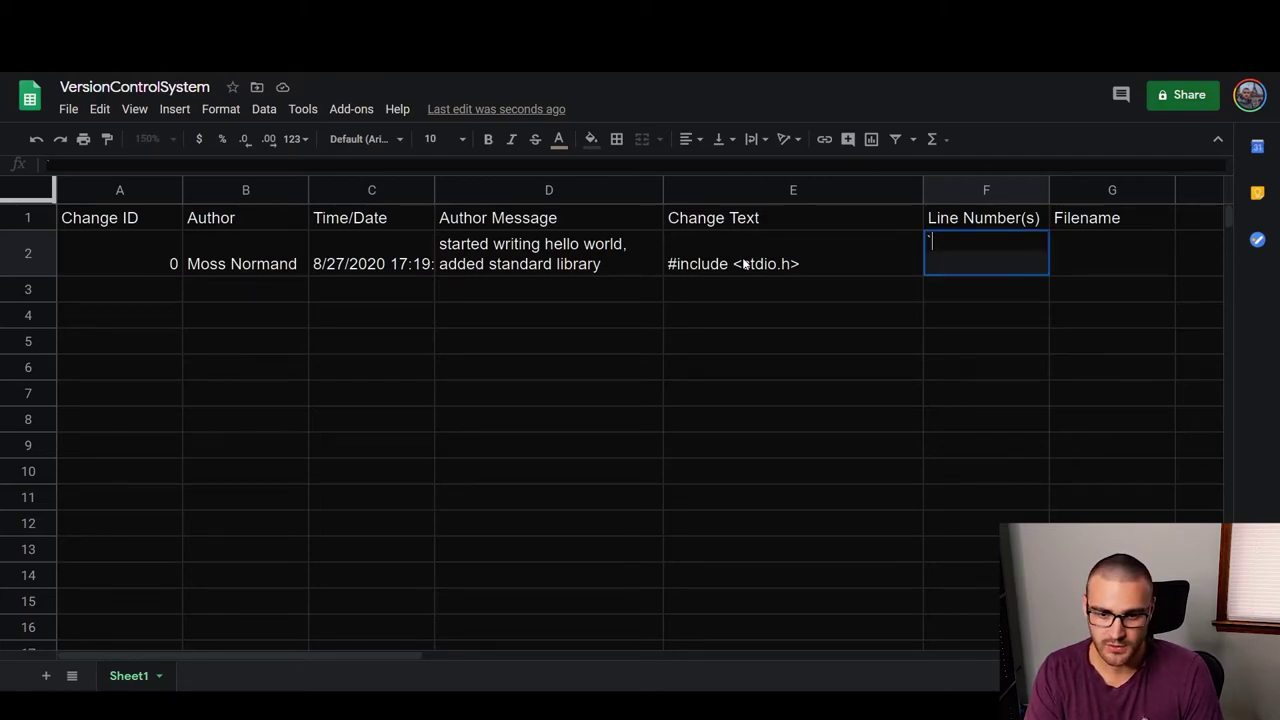
pyautogui.write('1')
pyautogui.press('Tab')
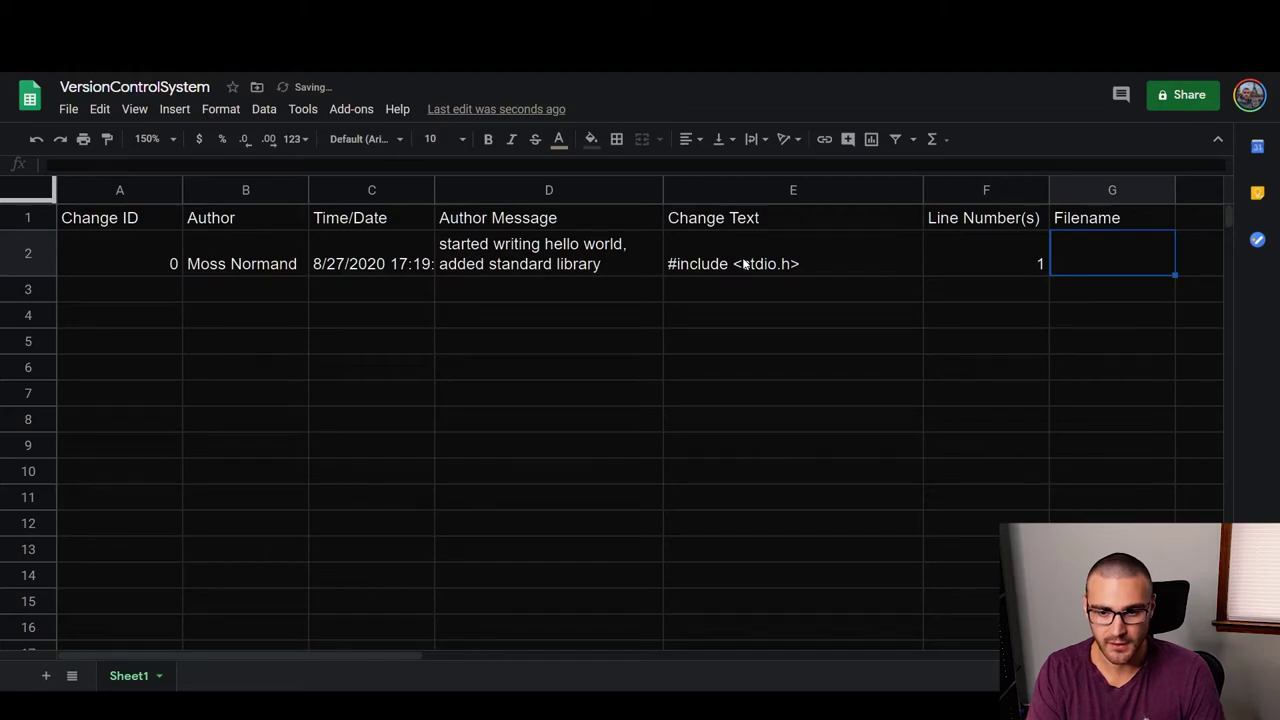
pyautogui.write('HelloWorld.c')
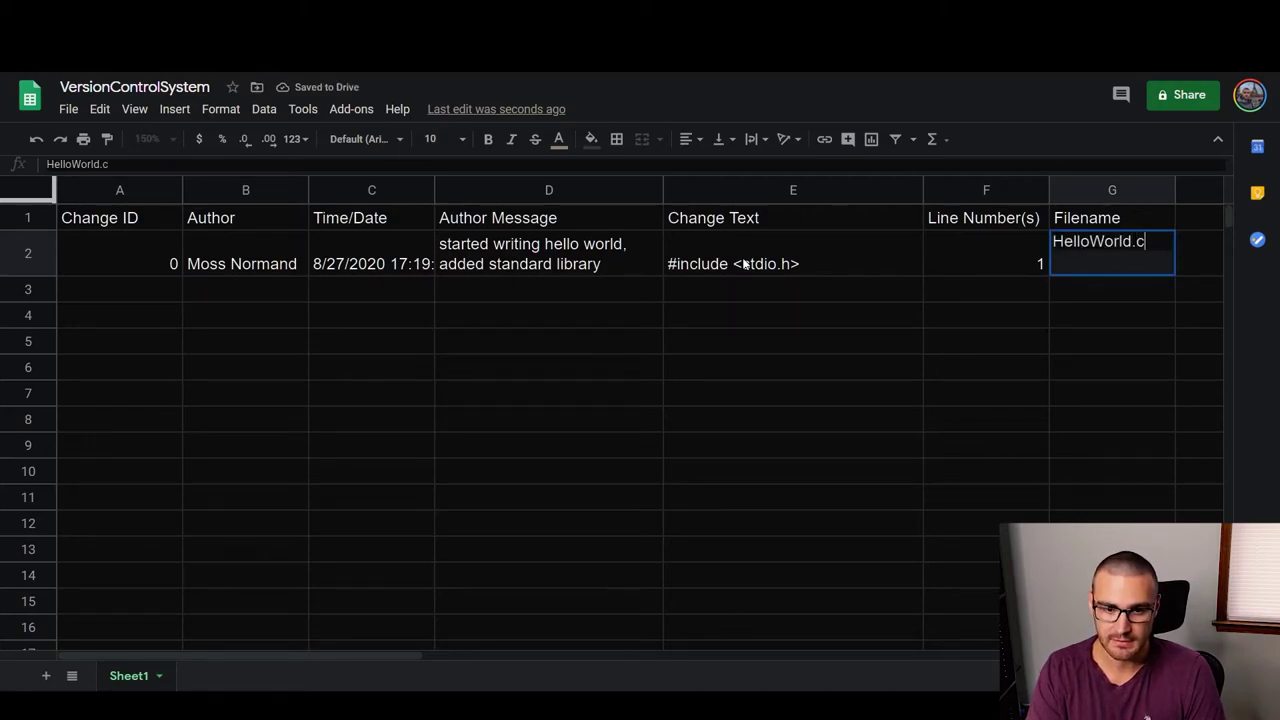
pyautogui.press('Return')
pyautogui.press('Left')
pyautogui.press('Left')
pyautogui.press('Left')
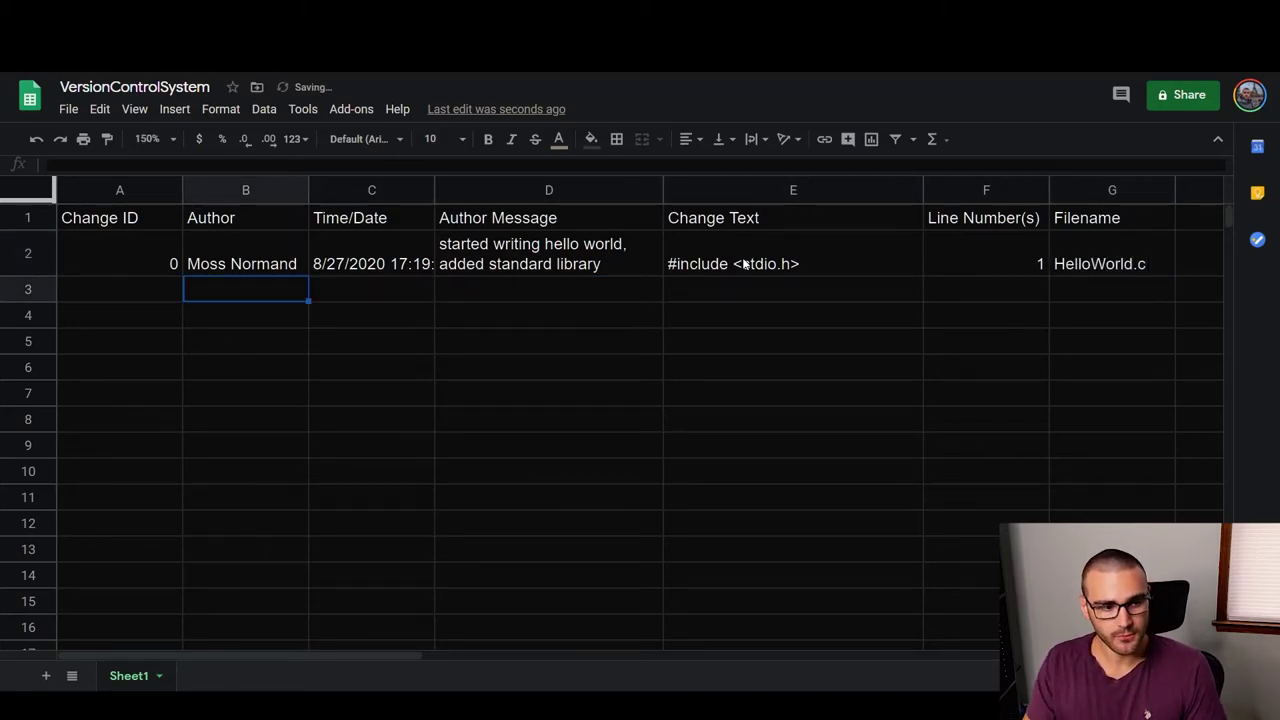
pyautogui.press('Left')
pyautogui.press('Up')
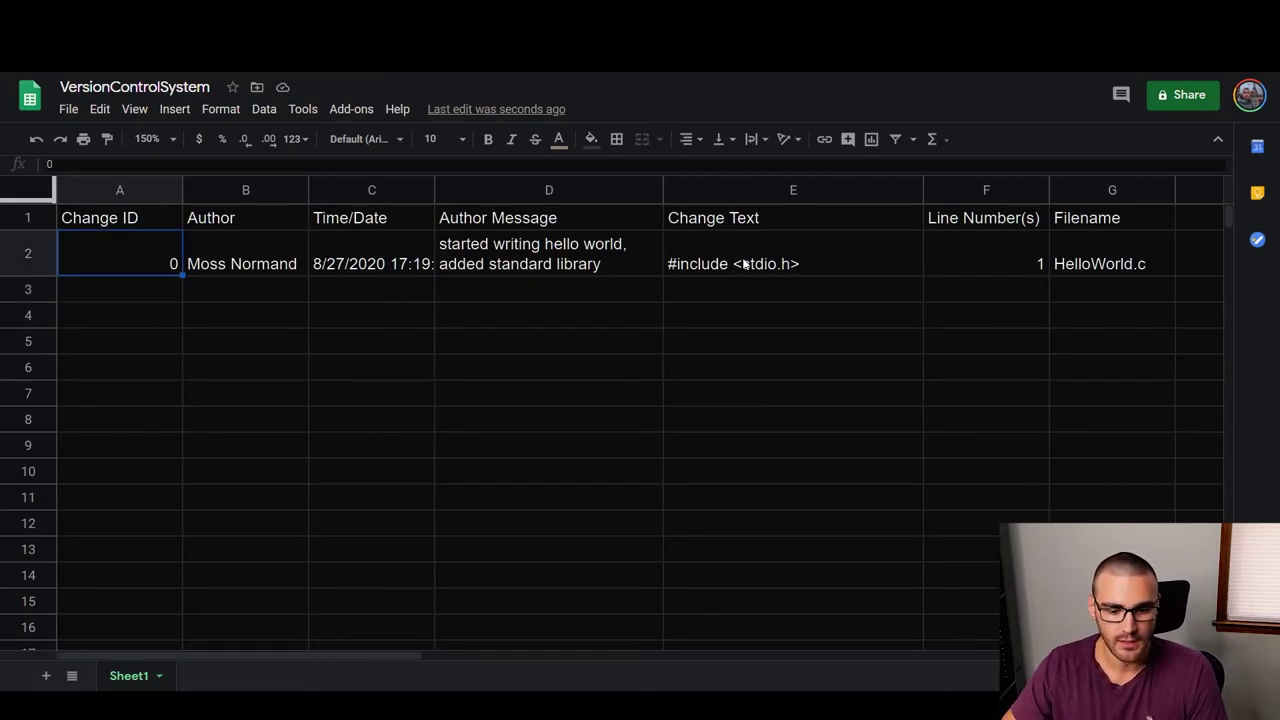
pyautogui.hotkey('alt', 'Tab')
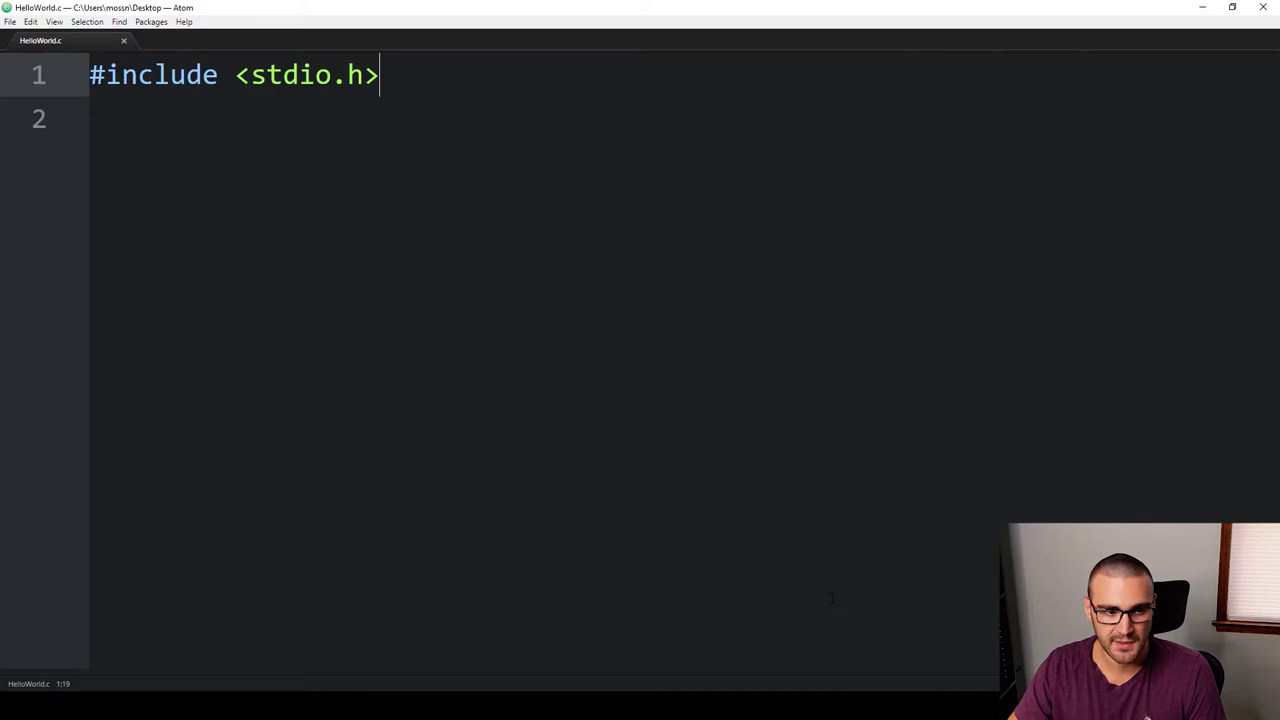
# - Add int main(){ containing return 0; below the include line in HelloWorld.c
pyautogui.press('Return')
pyautogui.press('Return')
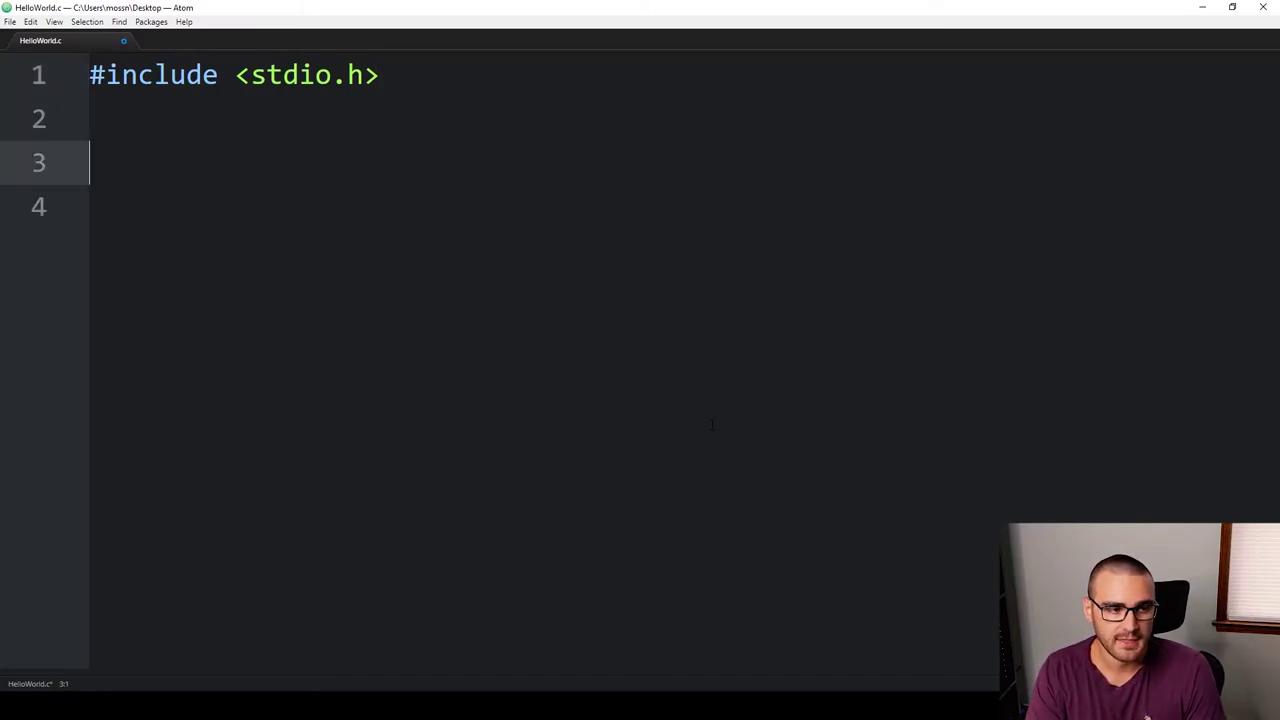
pyautogui.write('int main()')
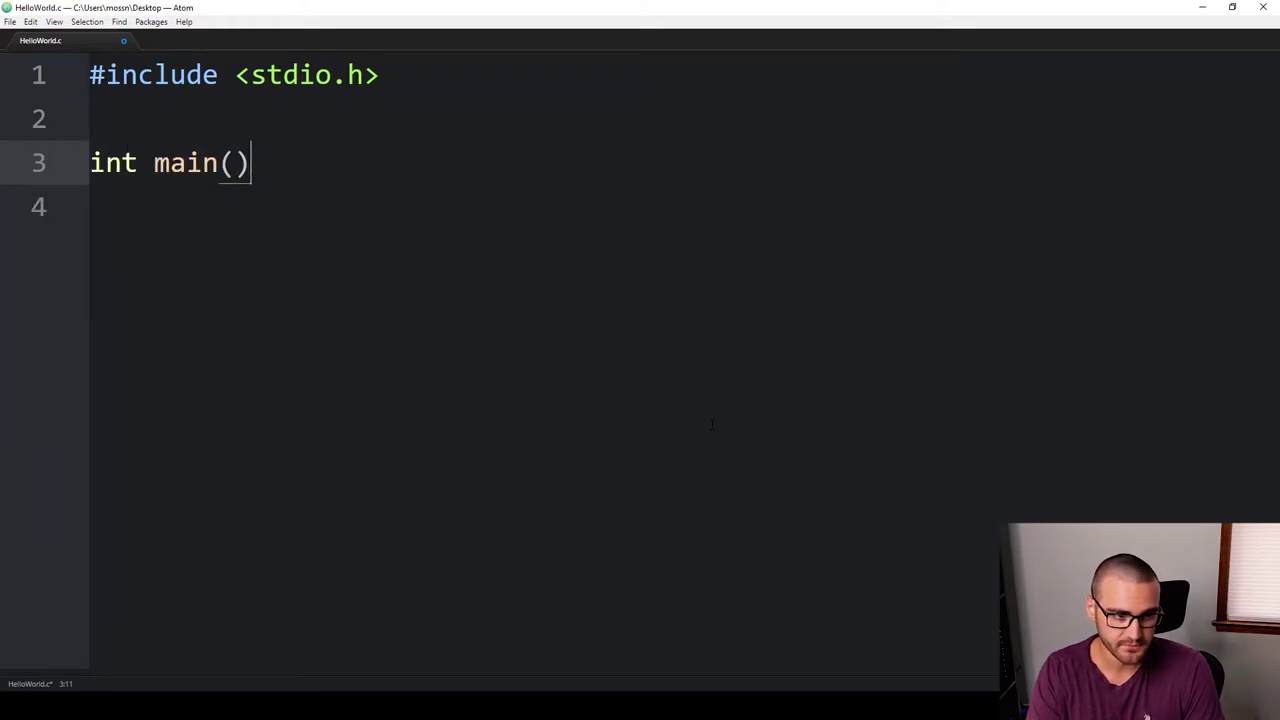
pyautogui.write('{')
pyautogui.press('Return')
pyautogui.press('Return')
pyautogui.press('BackSpace')
pyautogui.press('BackSpace')
pyautogui.hotkey('ctrl', 'z')
pyautogui.press('BackSpace')
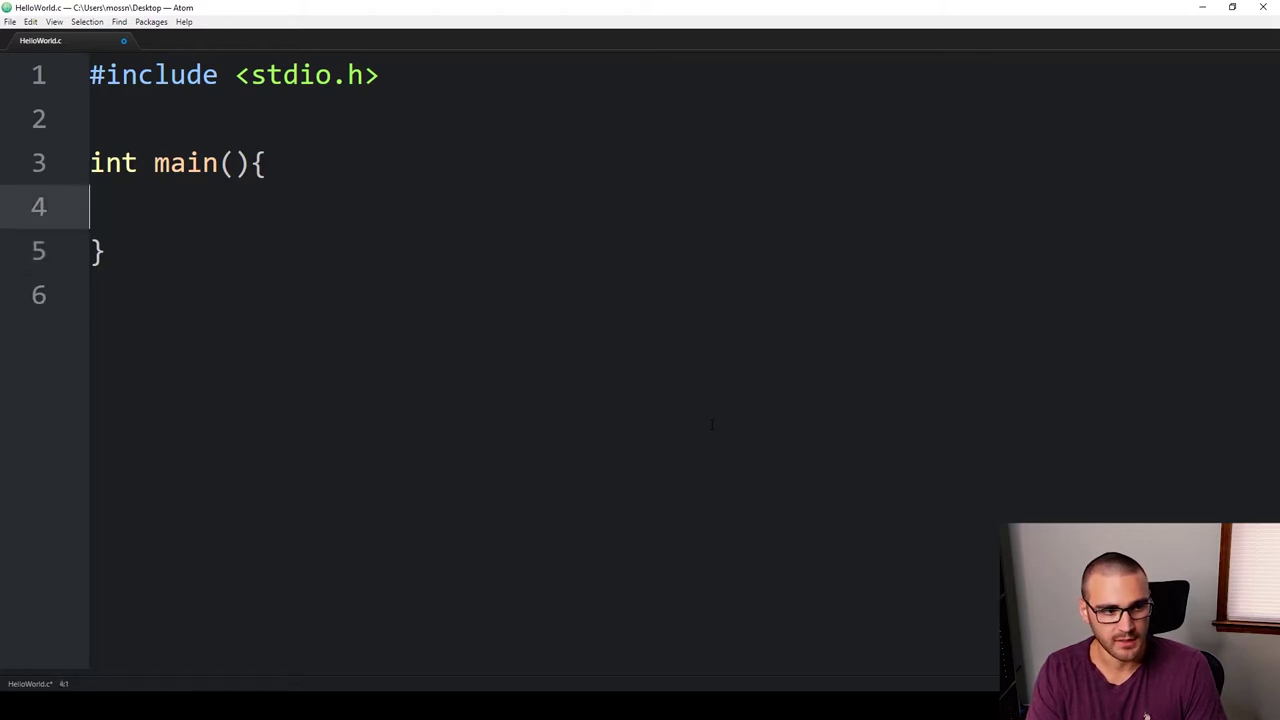
pyautogui.press('Return')
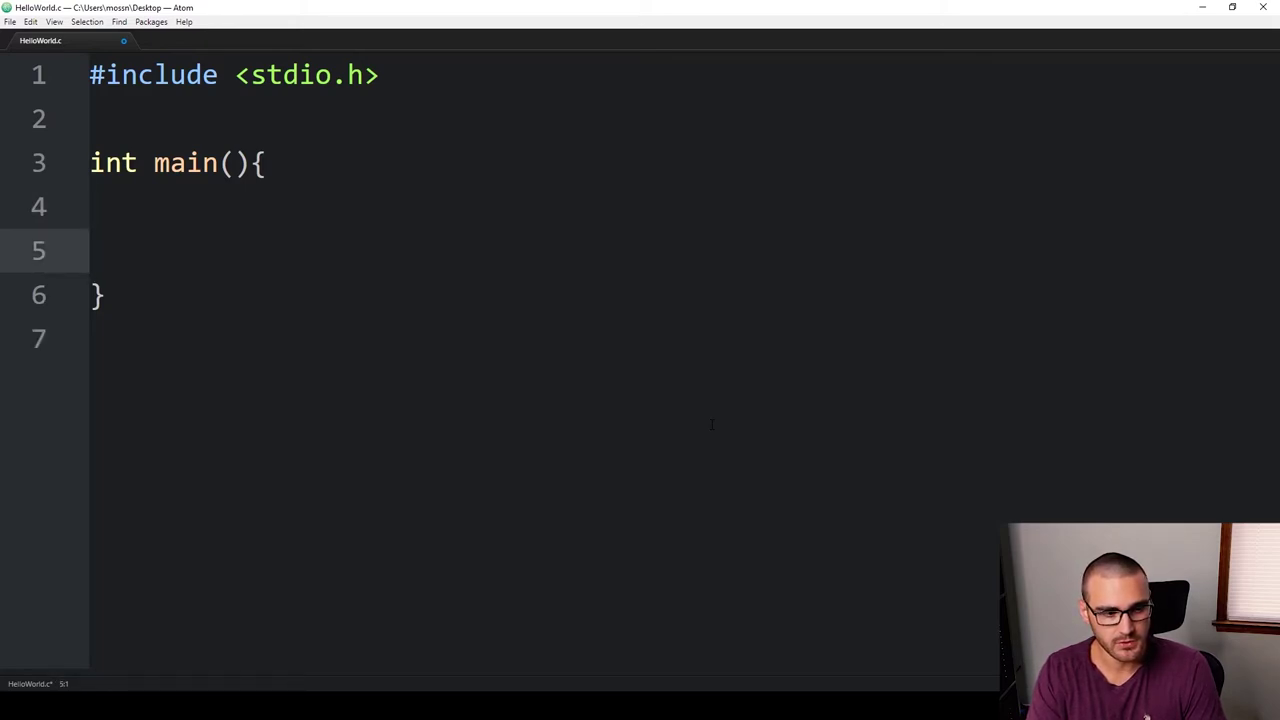
pyautogui.write('return 0;')
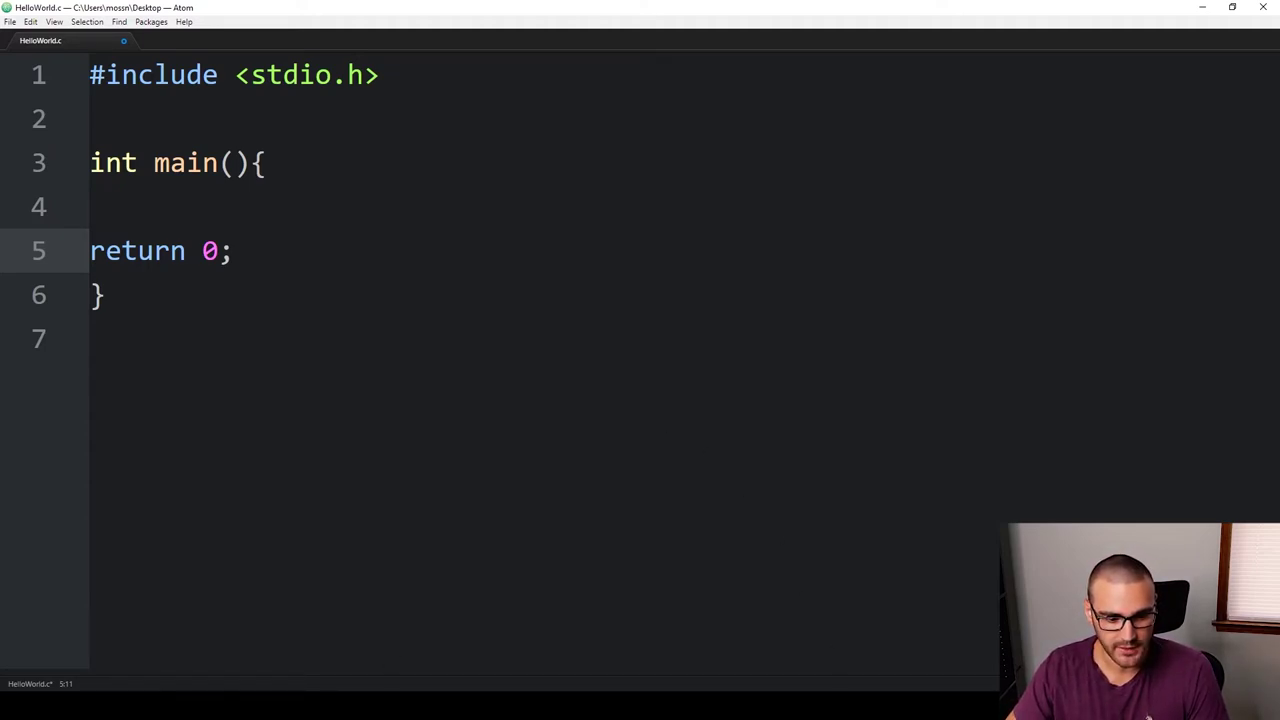
pyautogui.click(349, 648)
pyautogui.click(155, 287)
# - Enter change ID 1, the autocompleted author name and an =Now() timestamp in row 3
pyautogui.write('1')
pyautogui.press('Tab')
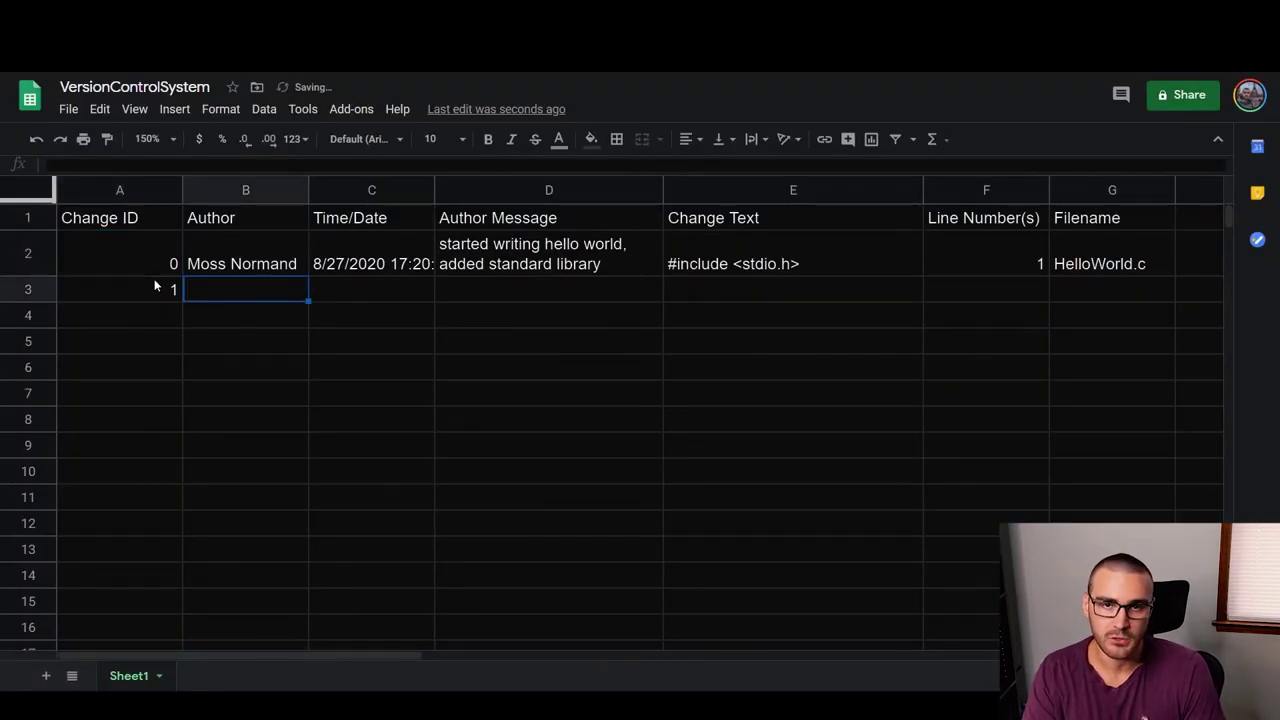
pyautogui.write('Moss')
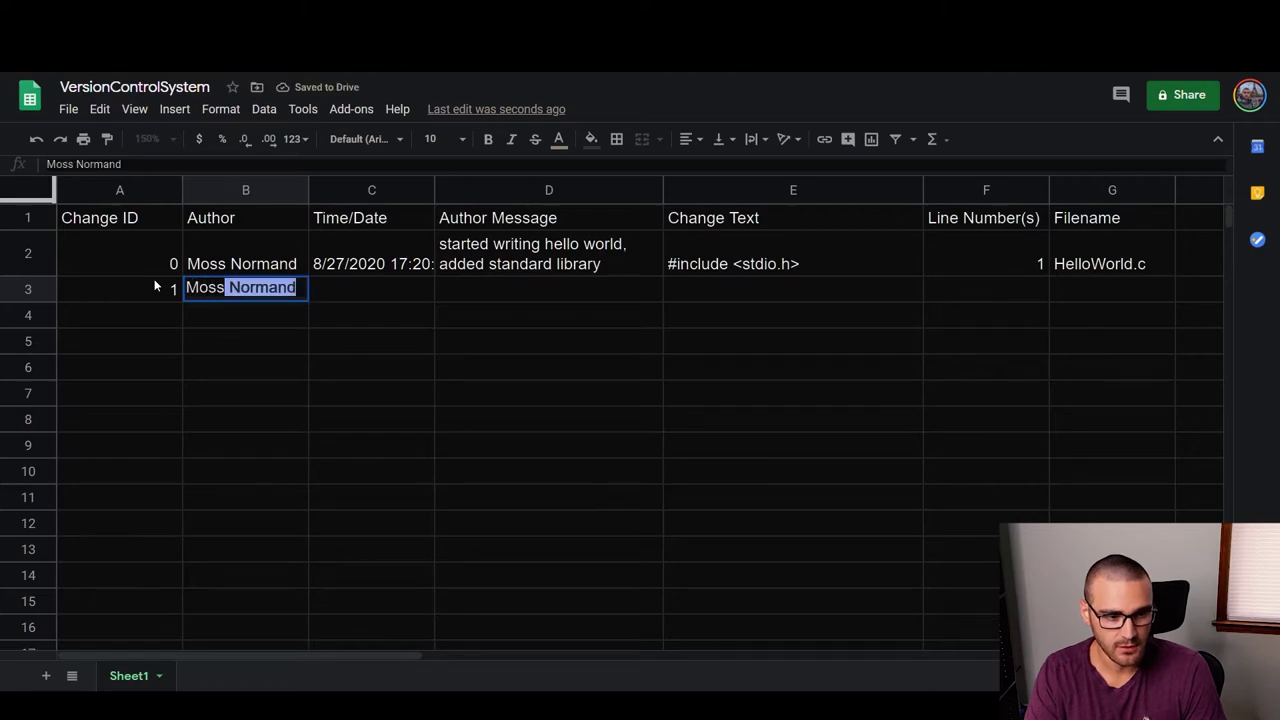
pyautogui.press('Tab')
pyautogui.write('=Now(')
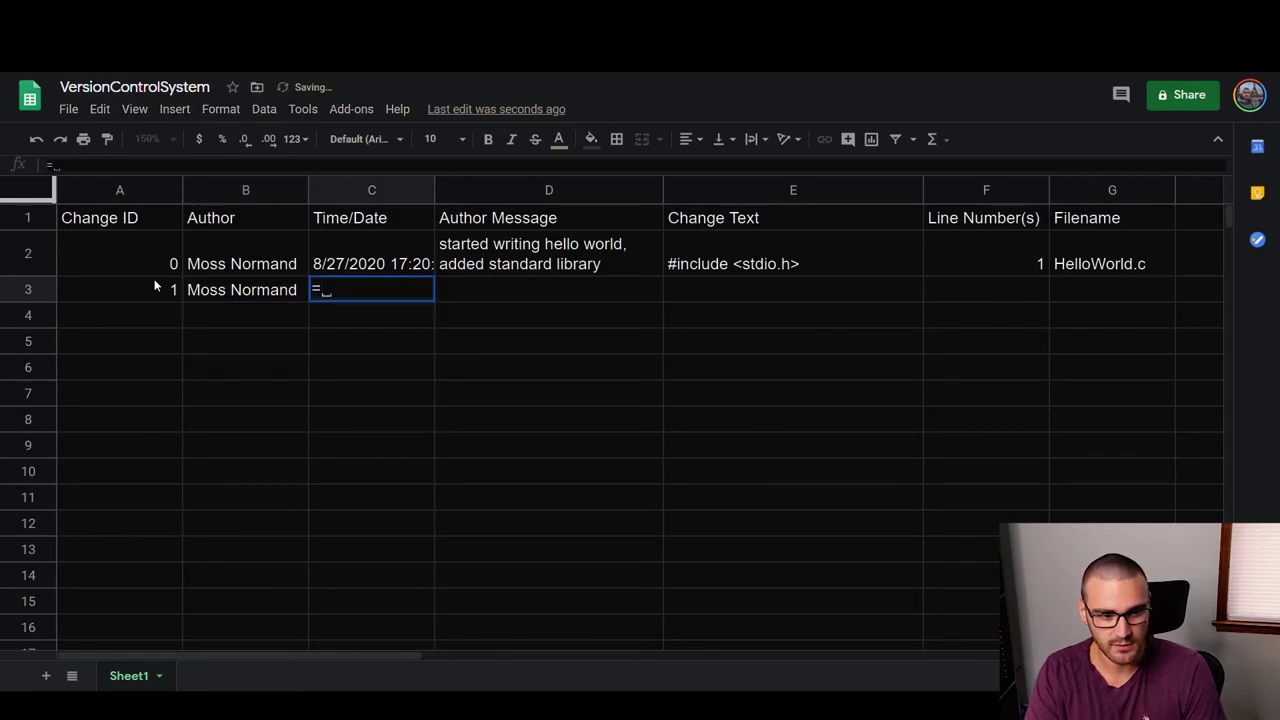
pyautogui.press('Return')
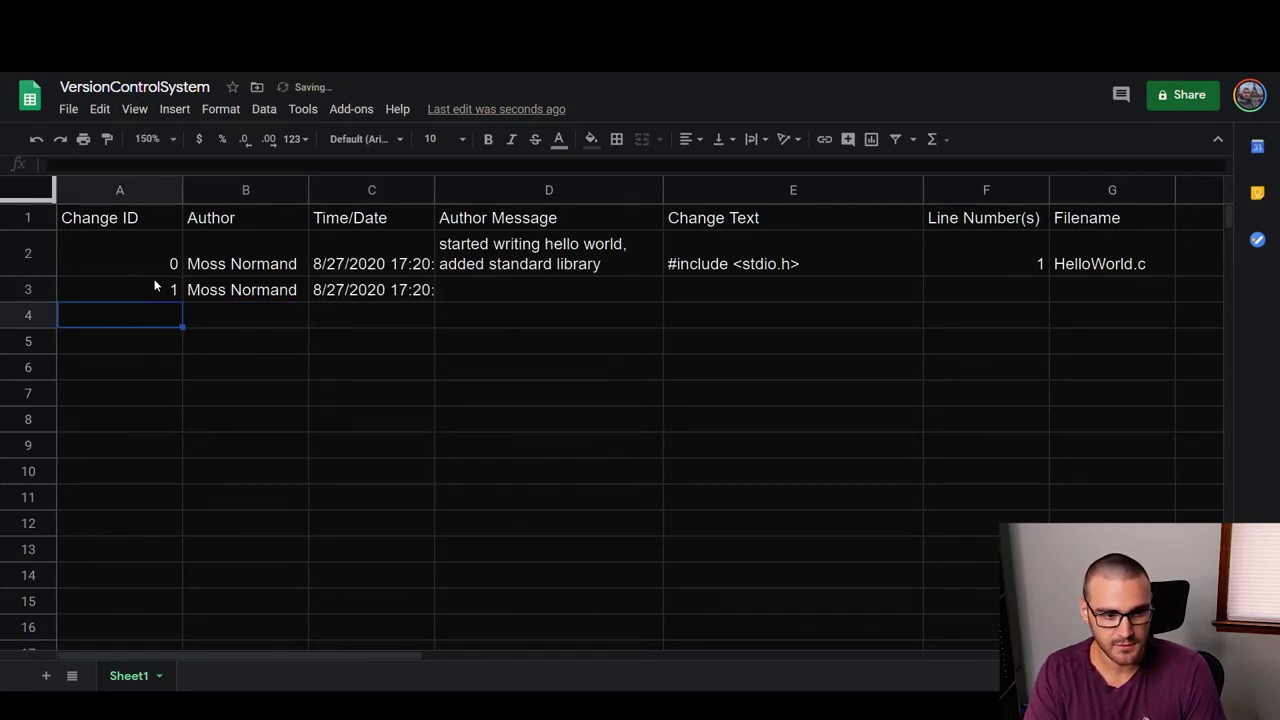
pyautogui.press('Up')
pyautogui.press('Right')
pyautogui.press('Right')
pyautogui.press('Right')
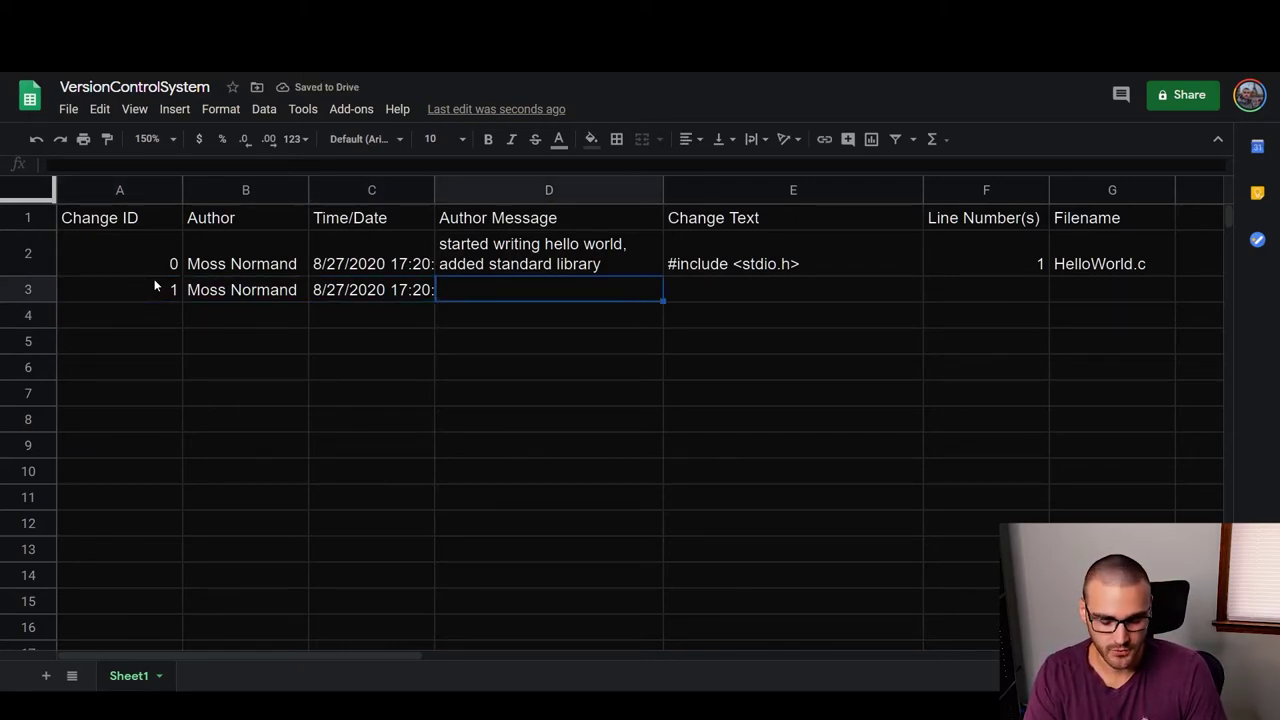
# - Add message 'added a main driver function' and change text int main(){ return 0;}, checking lines 3–6 in Atom
pyautogui.write('I ')
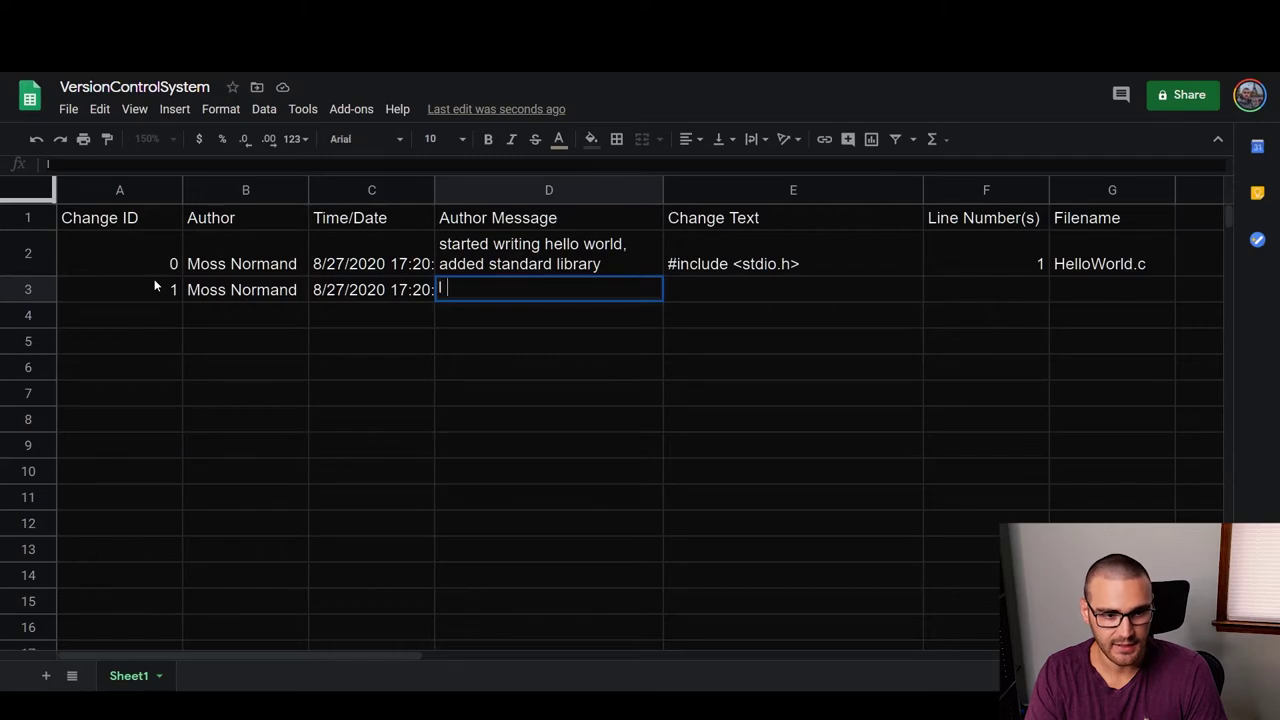
pyautogui.write('added a main function')
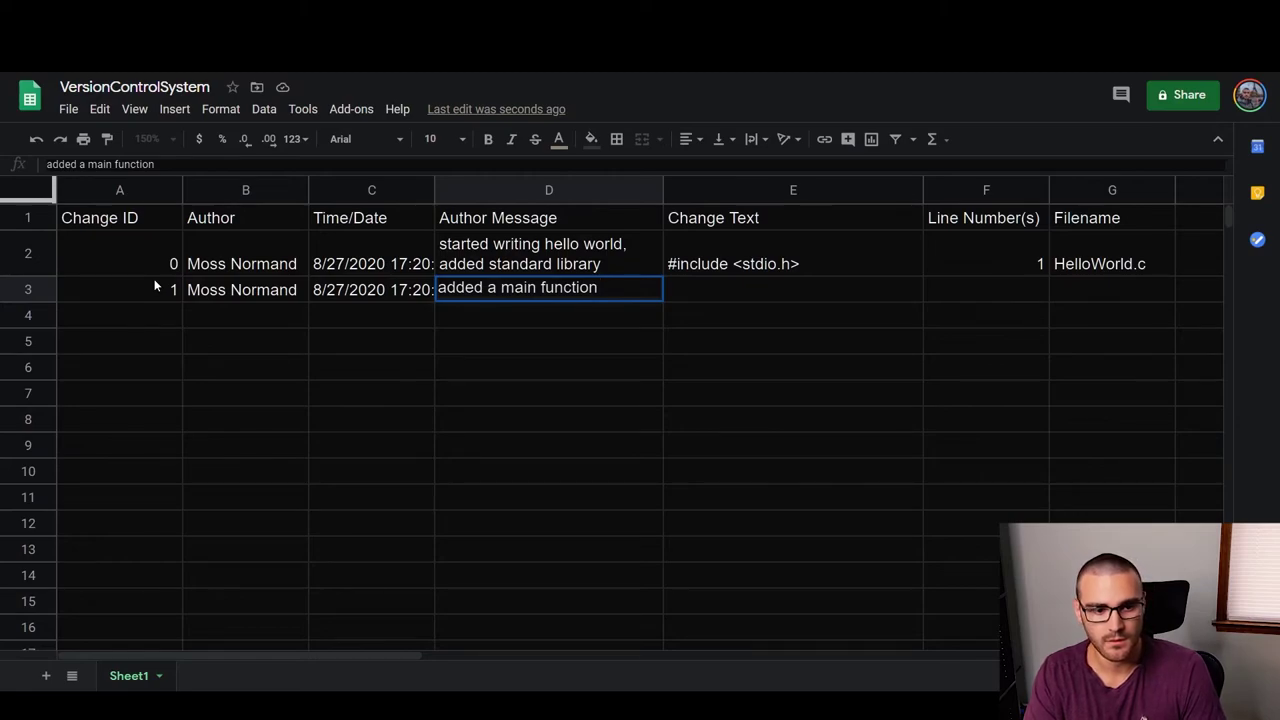
pyautogui.press('BackSpace')
pyautogui.press('BackSpace')
pyautogui.press('BackSpace')
pyautogui.press('BackSpace')
pyautogui.press('BackSpace')
pyautogui.press('BackSpace')
pyautogui.press('BackSpace')
pyautogui.press('BackSpace')
pyautogui.write('driv')
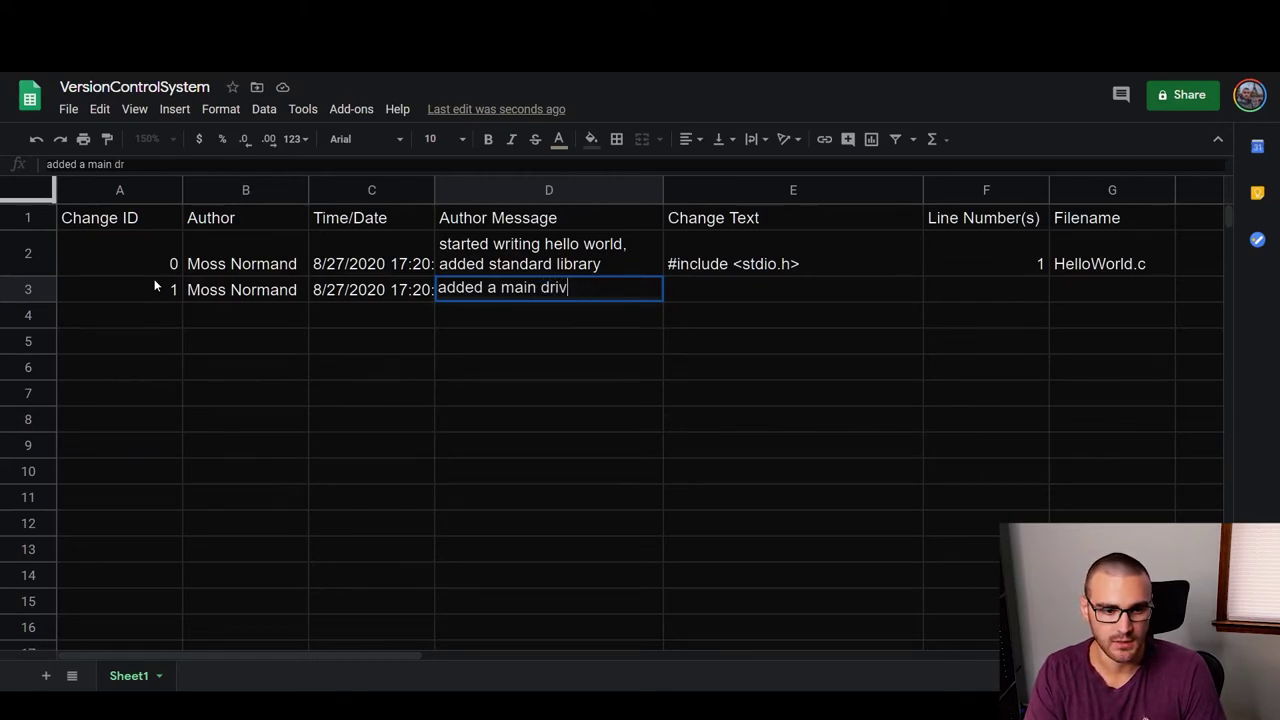
pyautogui.write('er function')
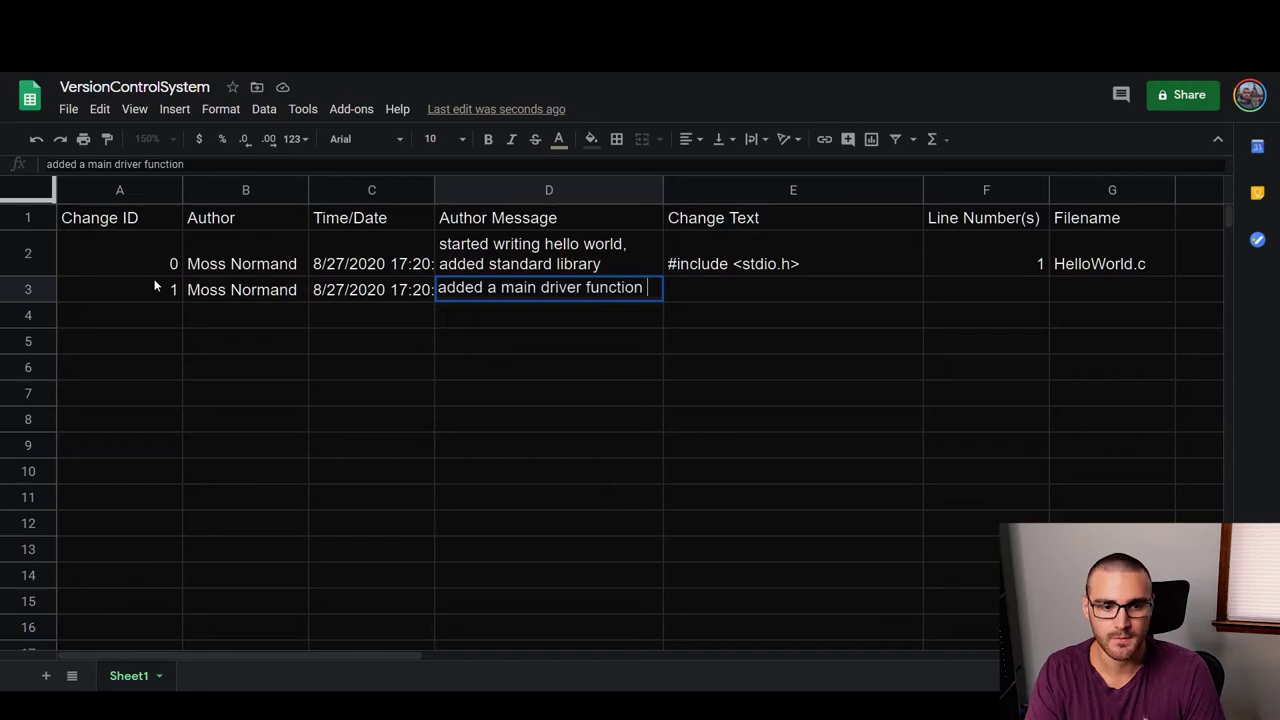
pyautogui.press('Tab')
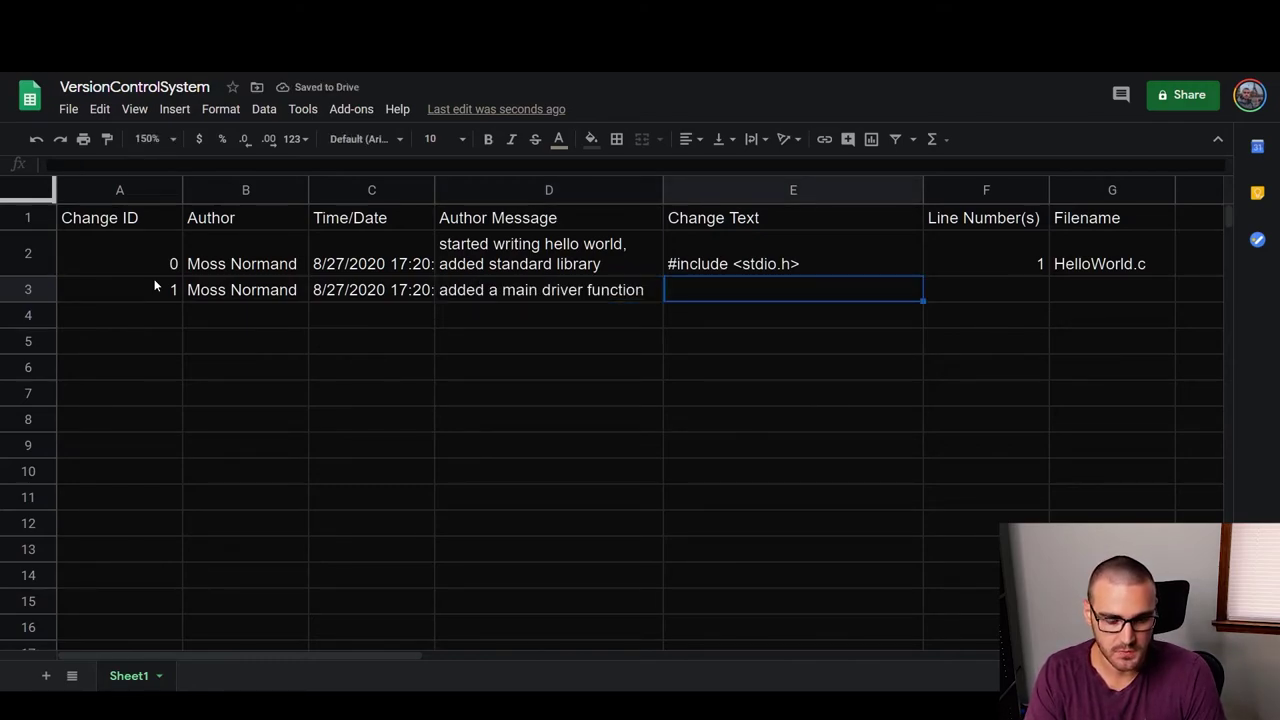
pyautogui.write('int ')
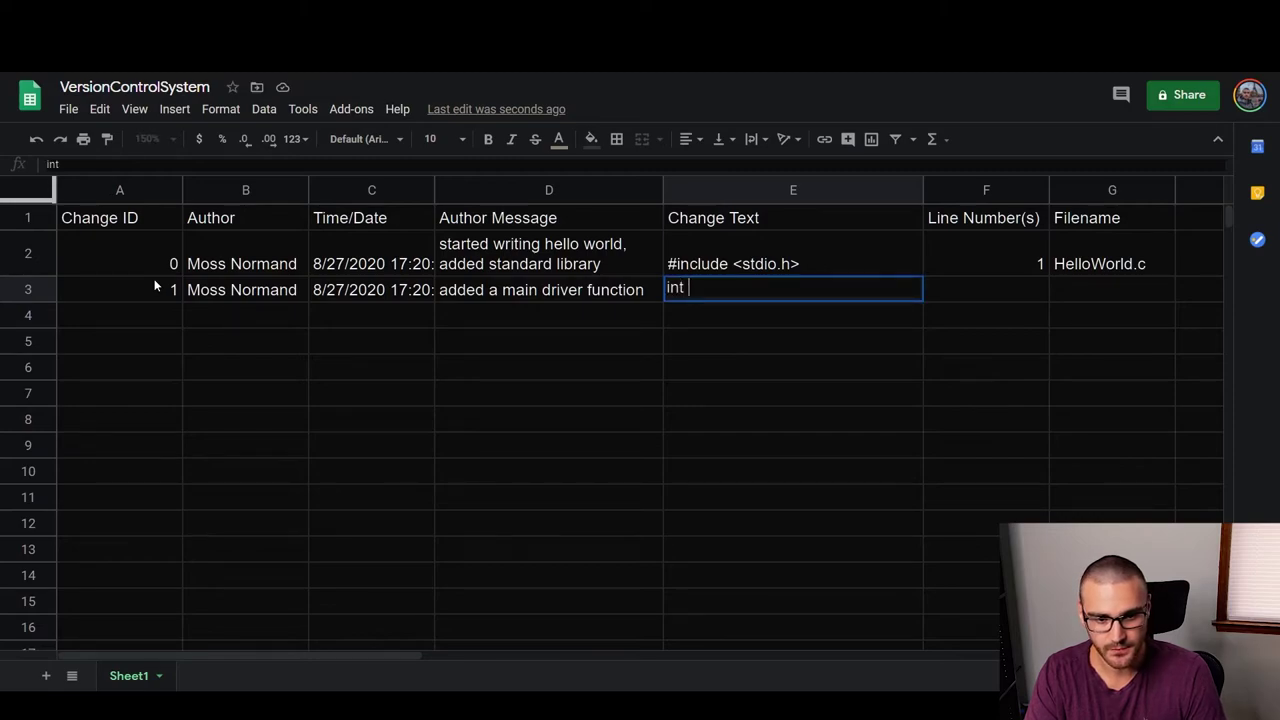
pyautogui.write('main(){')
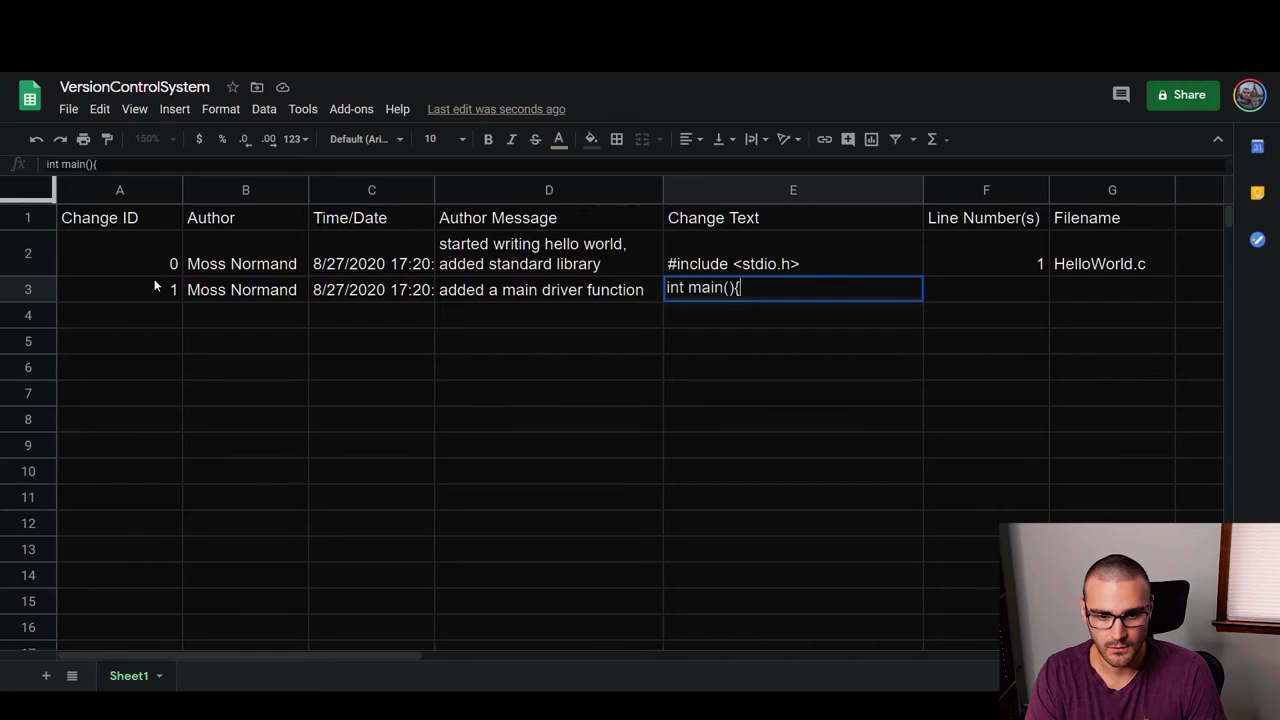
pyautogui.write(' return 0;}')
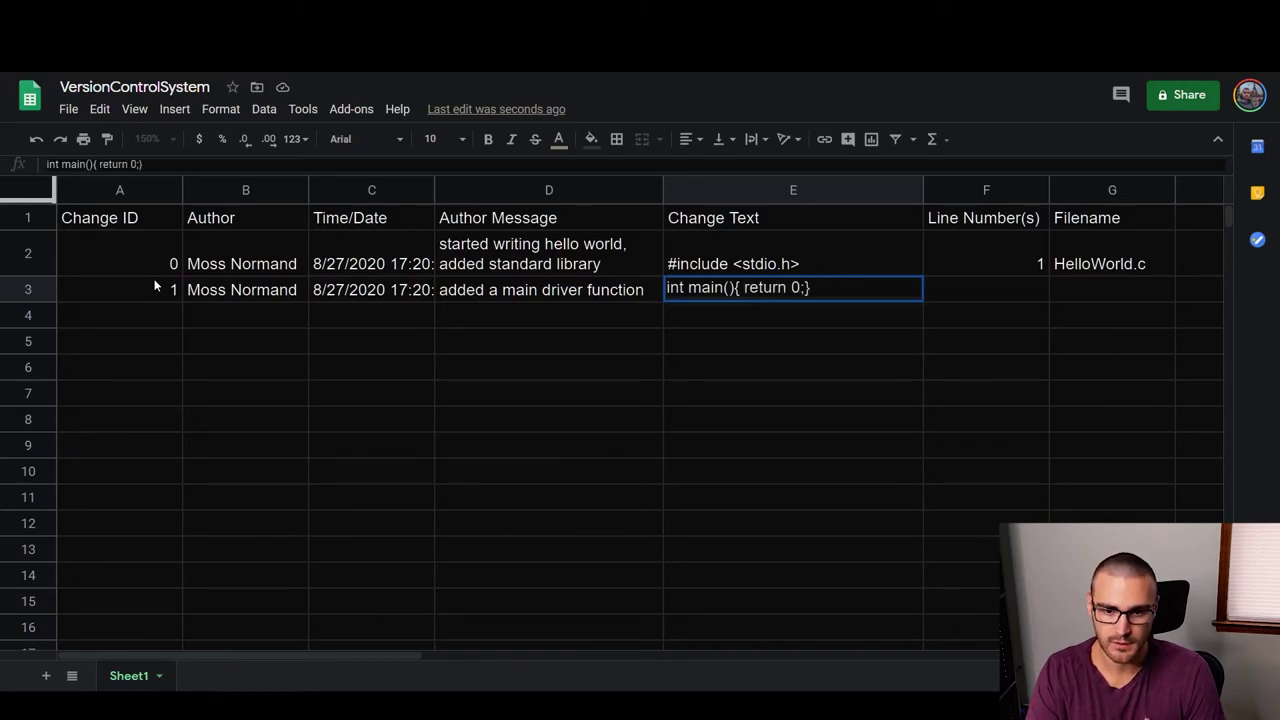
pyautogui.press('Tab')
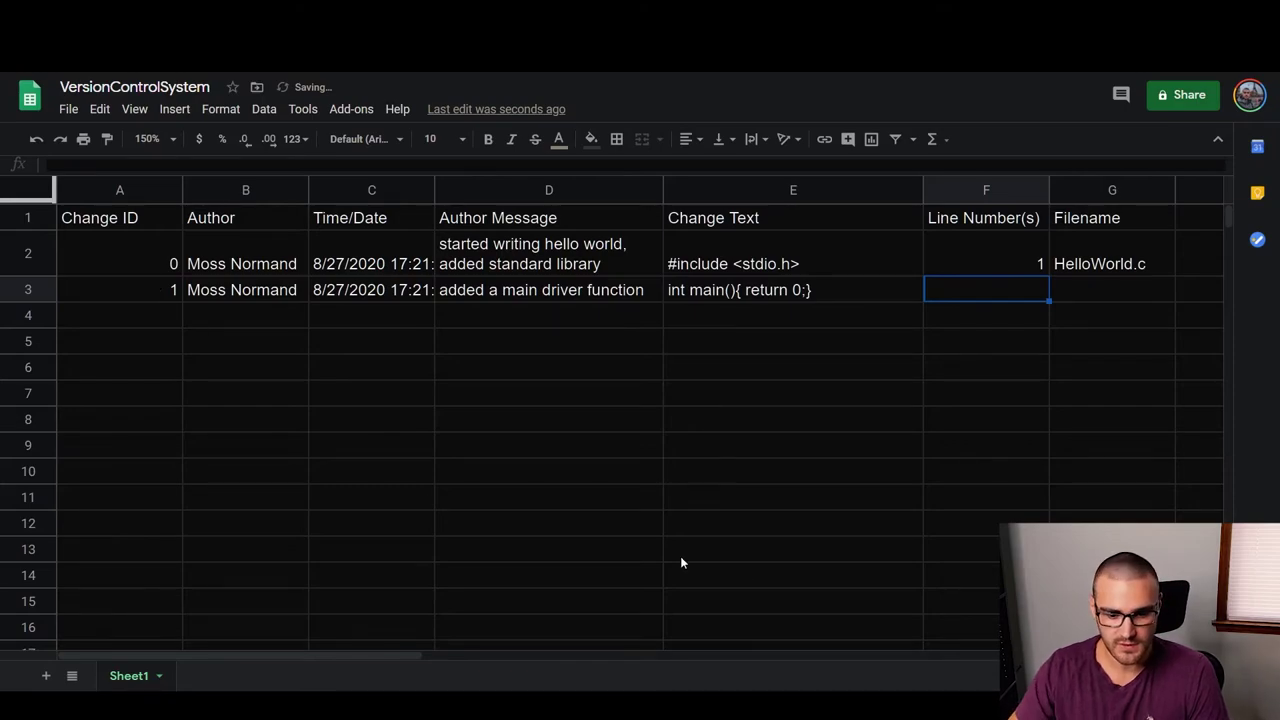
pyautogui.hotkey('alt', 'Tab')
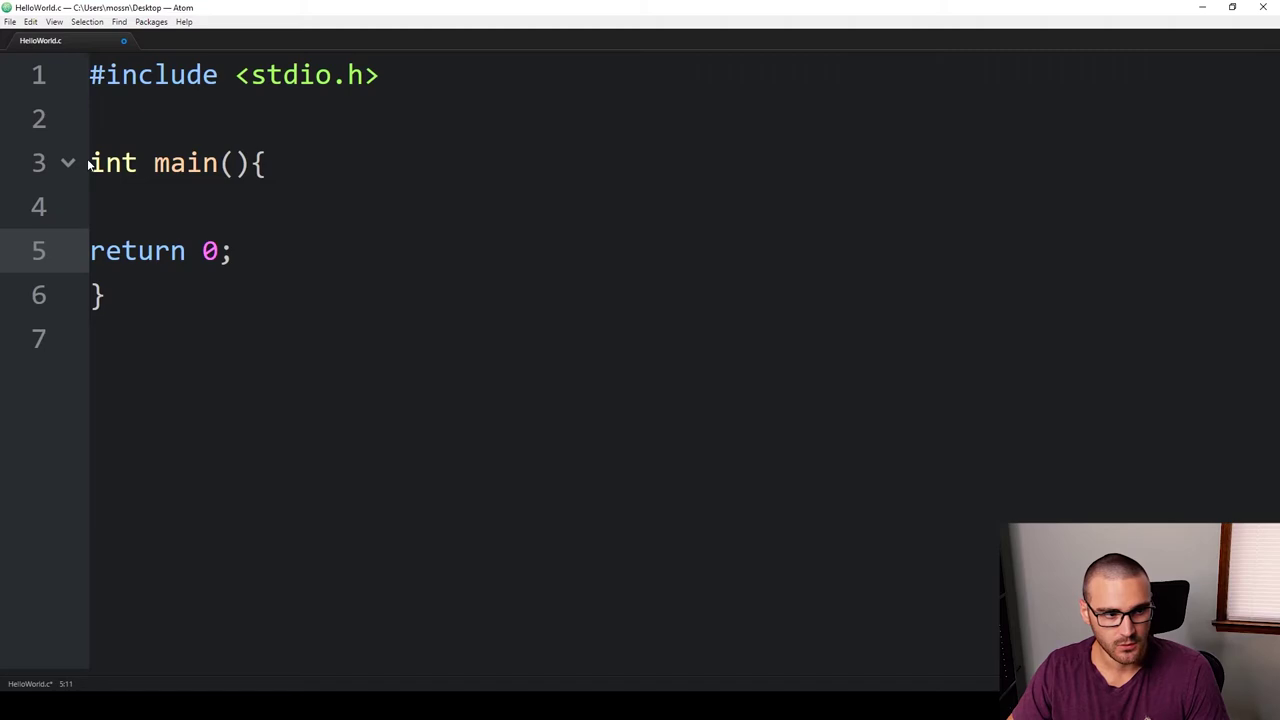
pyautogui.moveTo(88, 165); pyautogui.dragTo(106, 296)
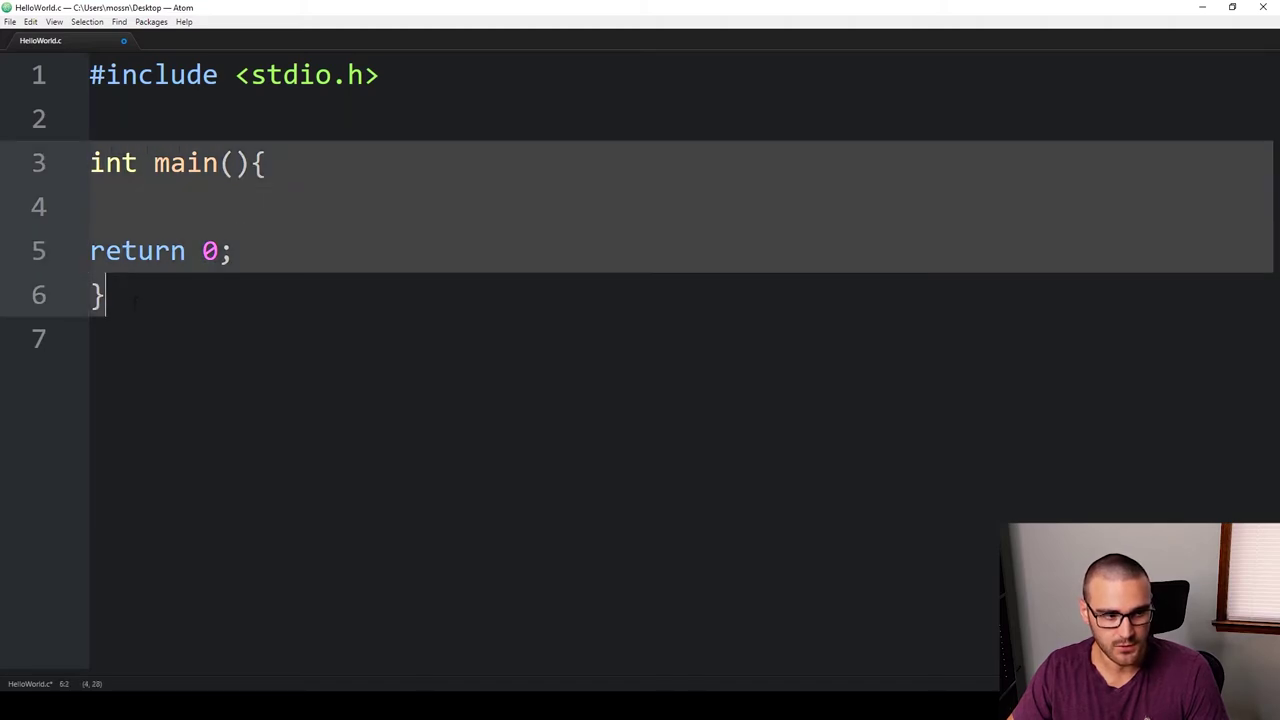
pyautogui.hotkey('alt', 'Tab')
# - Enter line numbers 3-6 and the autocompleted filename HelloWorld.c in row 3
pyautogui.write('3-')
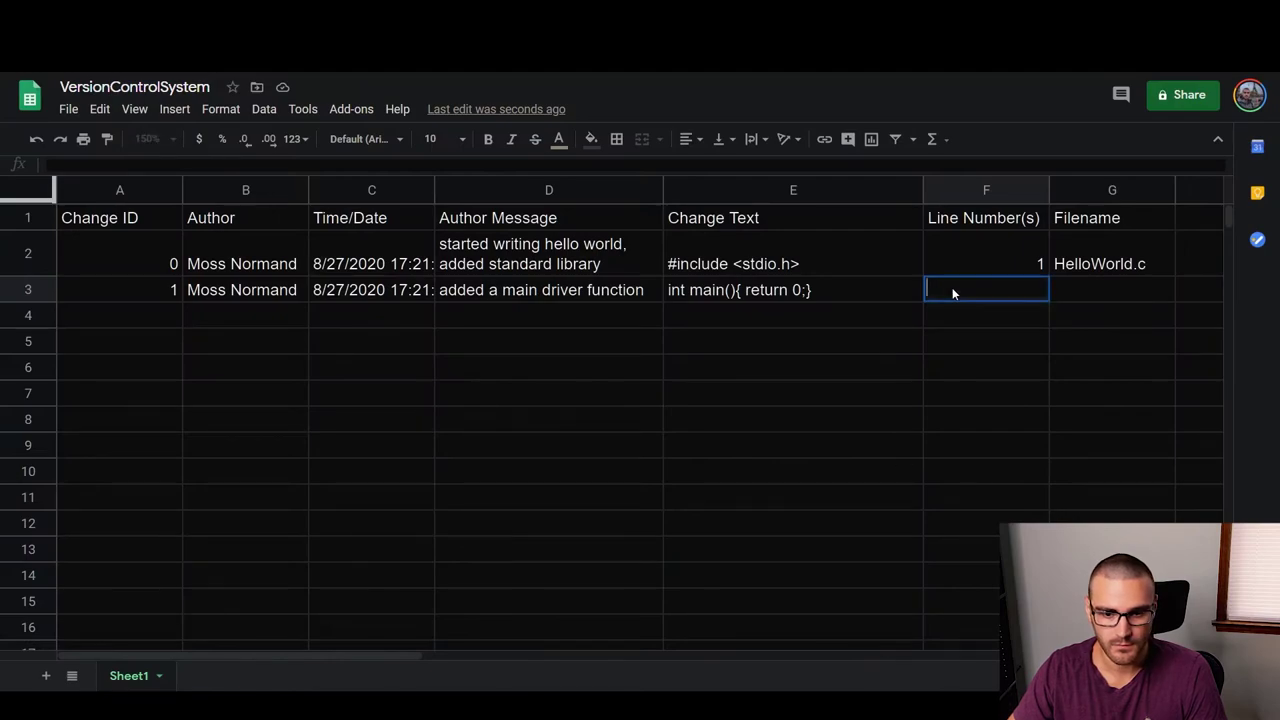
pyautogui.write('6')
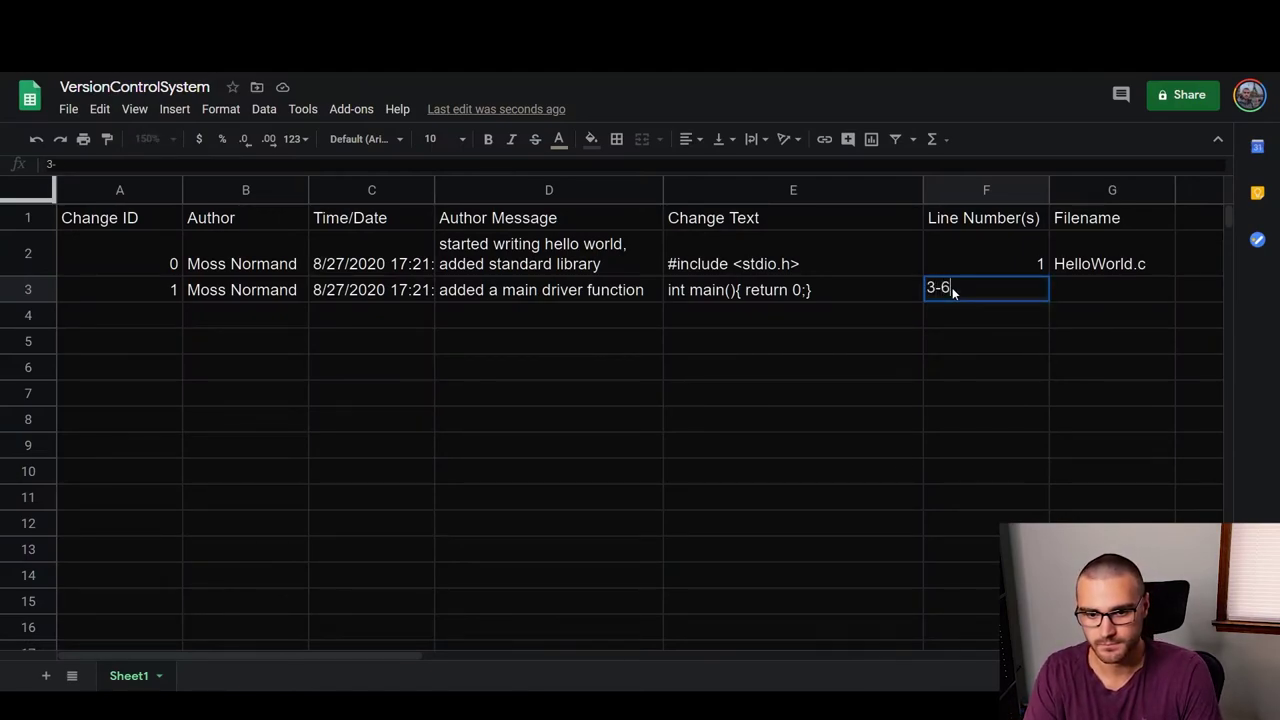
pyautogui.press('Tab')
pyautogui.write('He')
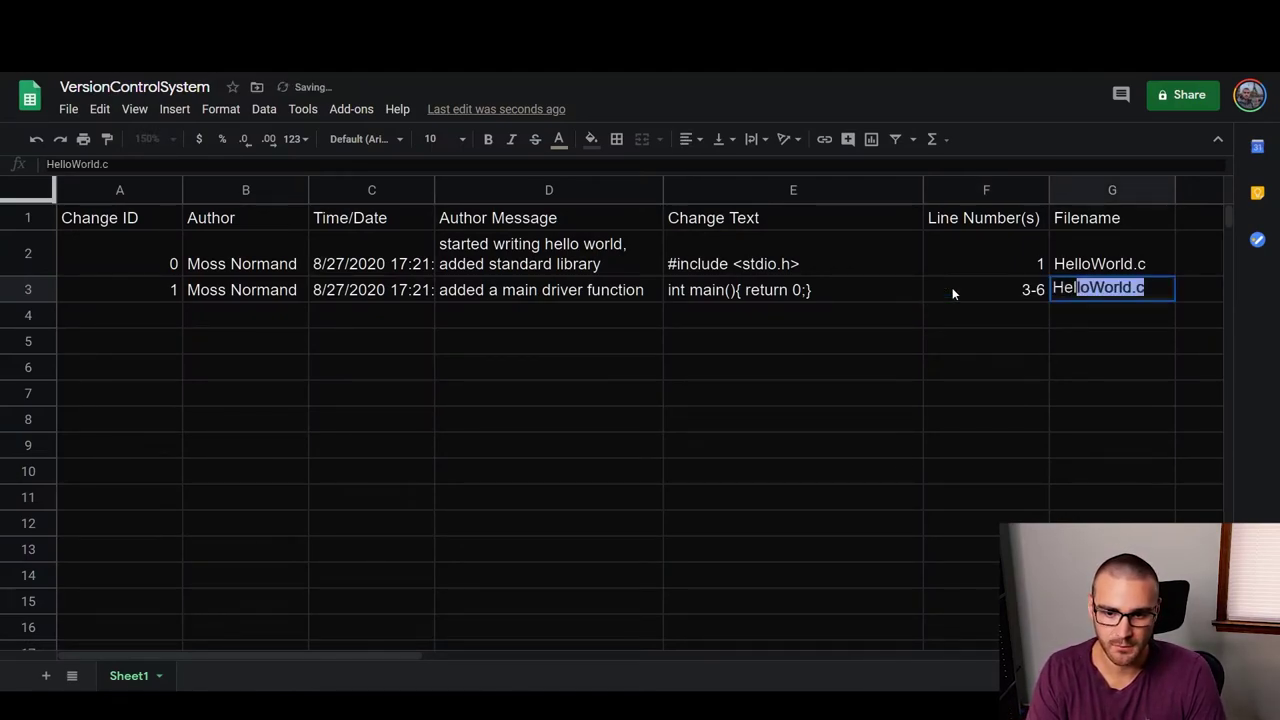
pyautogui.press('Tab')
pyautogui.press('Home')
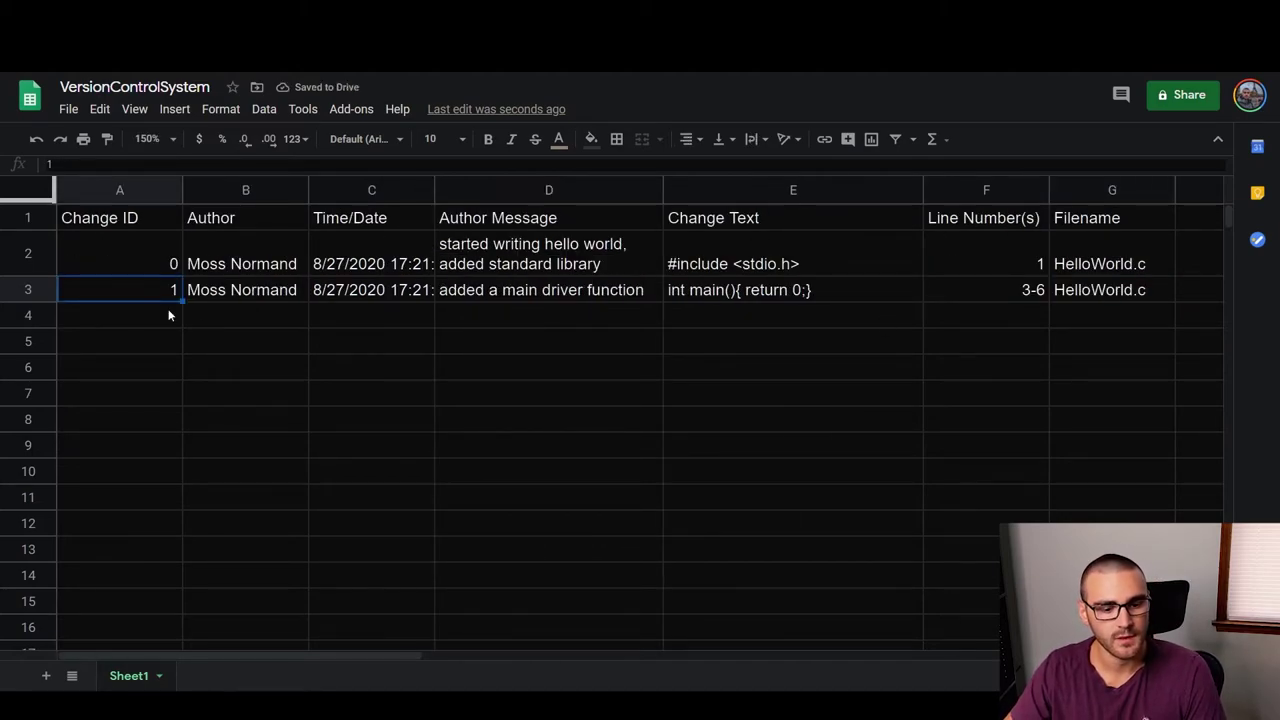
# - Insert a new line 5 inside main and begin a printf call with Hello,World
pyautogui.click(870, 705)
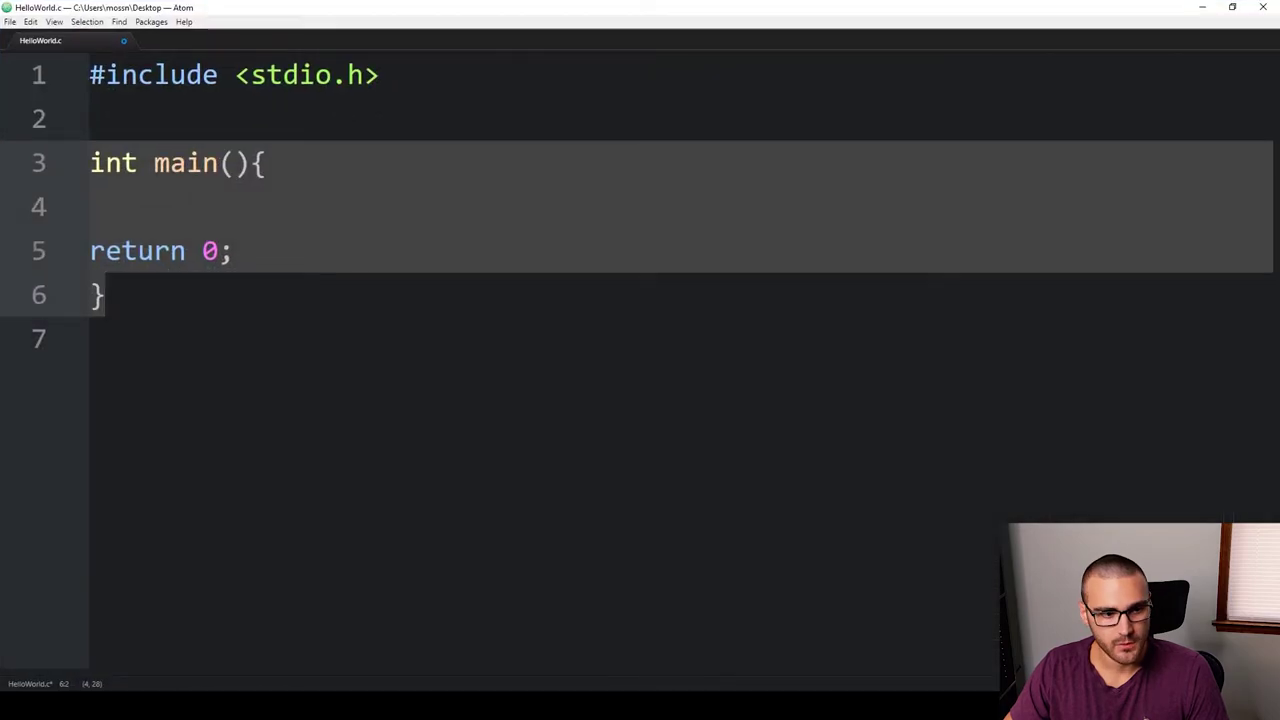
pyautogui.click(268, 215)
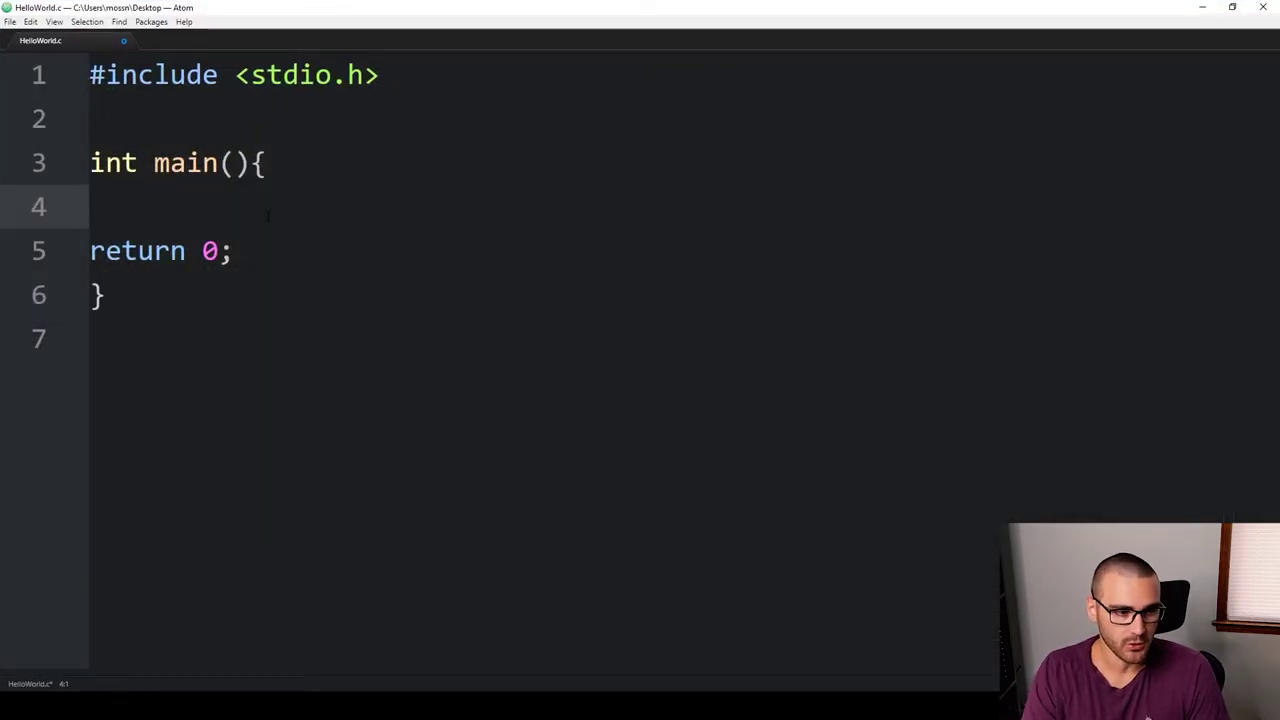
pyautogui.press('Return')
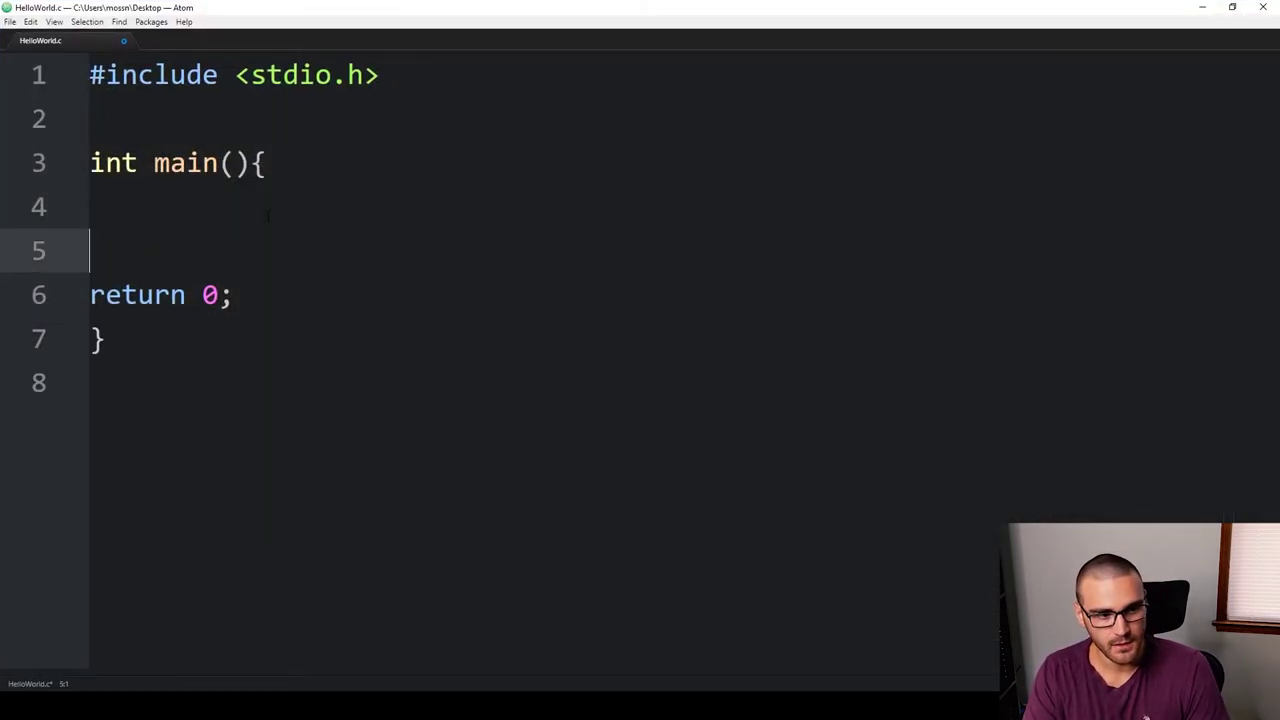
pyautogui.press('BackSpace')
pyautogui.press('Return')
pyautogui.write('print')
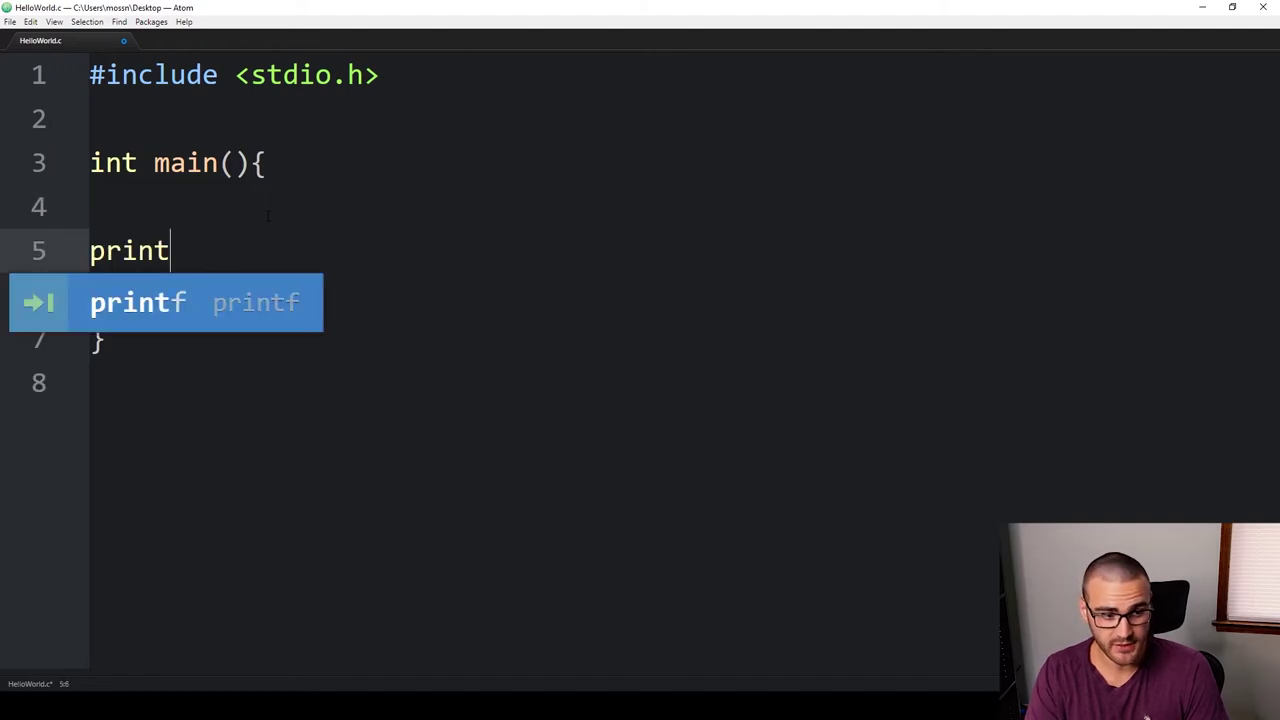
pyautogui.write('f("h')
pyautogui.press('BackSpace')
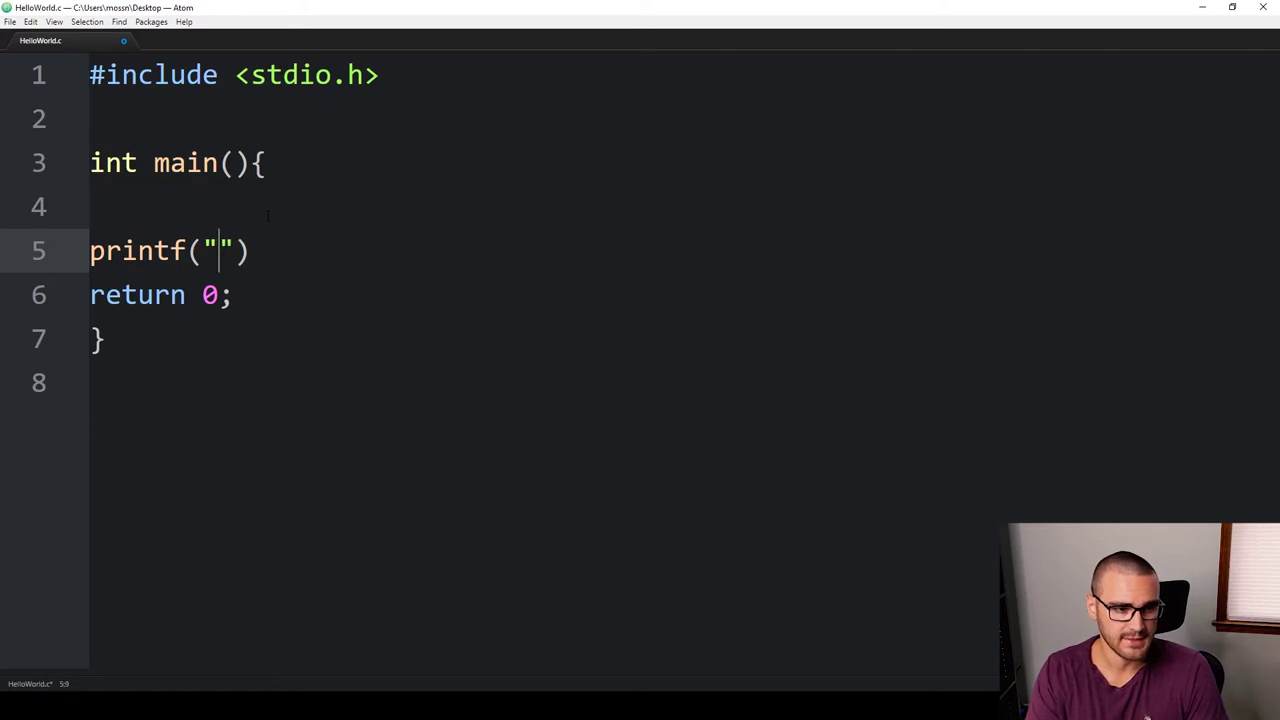
pyautogui.write('t')
pyautogui.press('BackSpace')
pyautogui.write('Hello,World')
# - Fix the auto-paired quotes so line 5 reads printf("Hello,World!");
pyautogui.press('BackSpace')
pyautogui.write('!"')
pyautogui.press('BackSpace')
pyautogui.write('"')
pyautogui.press('BackSpace')
pyautogui.write('"')
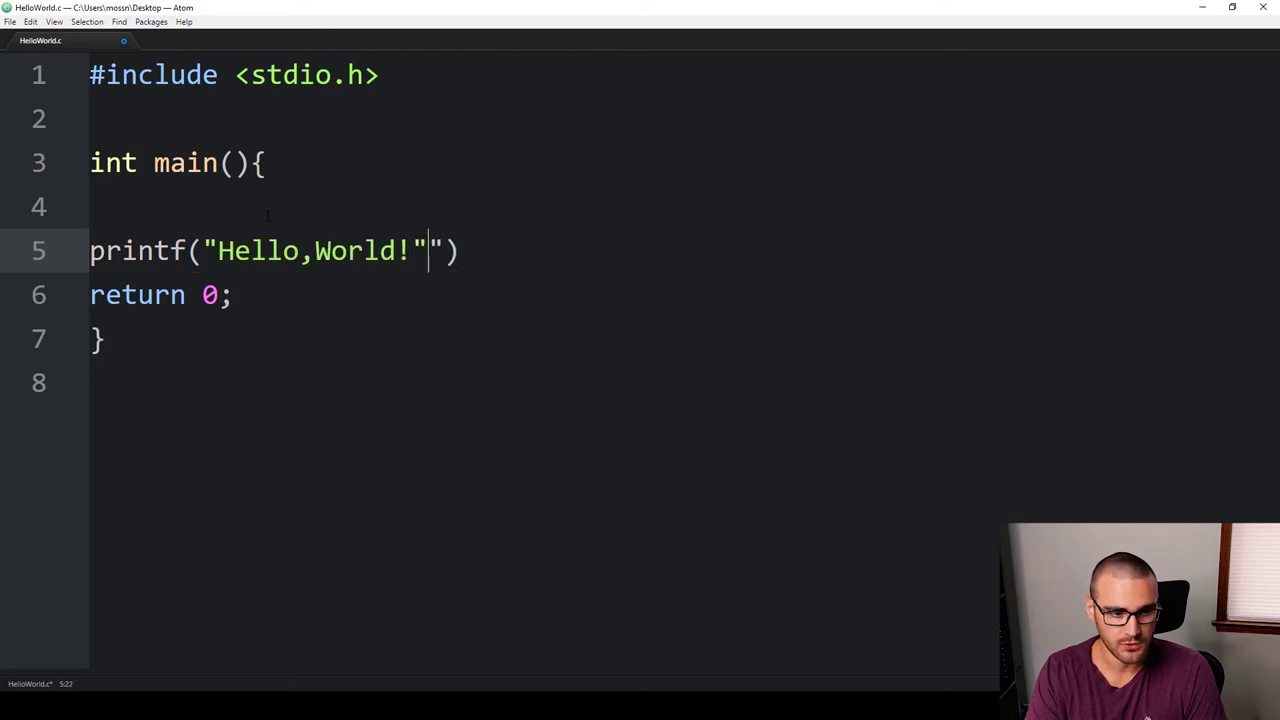
pyautogui.press('BackSpace')
pyautogui.write('")')
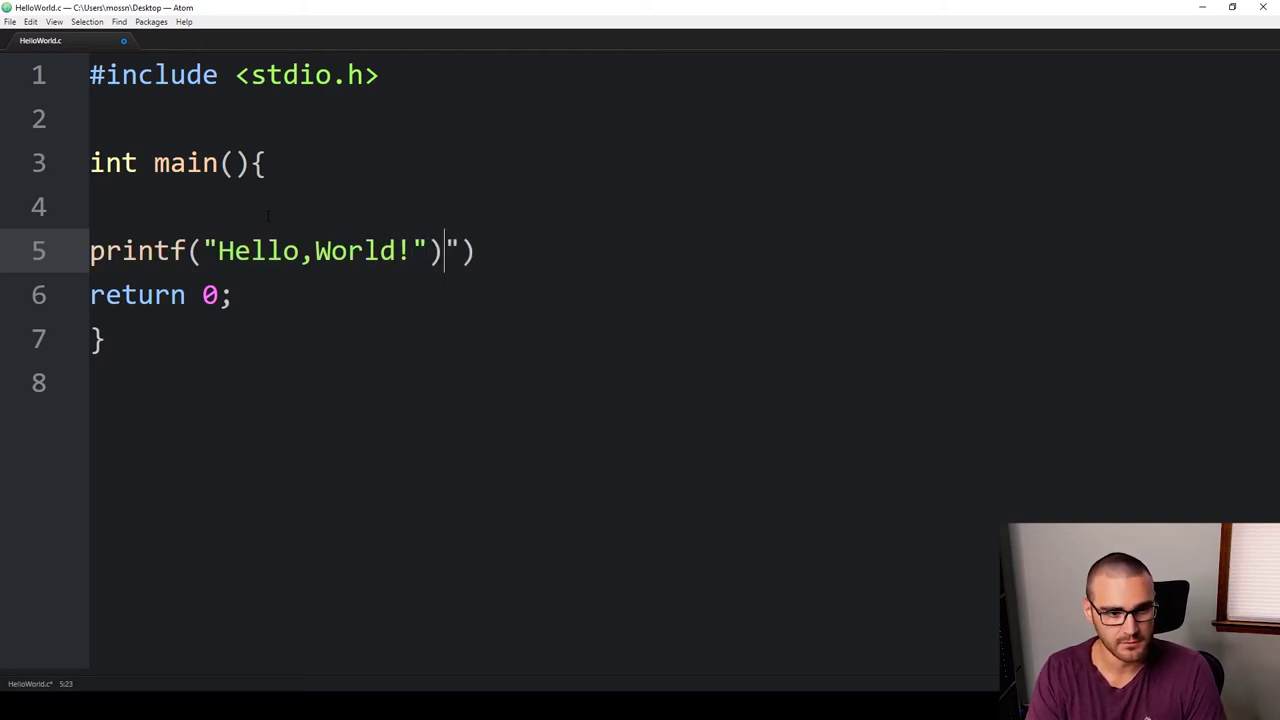
pyautogui.press('Right')
pyautogui.press('Right')
pyautogui.press('BackSpace')
pyautogui.press('BackSpace')
pyautogui.write(';')
pyautogui.moveTo(478, 250); pyautogui.dragTo(80, 249)
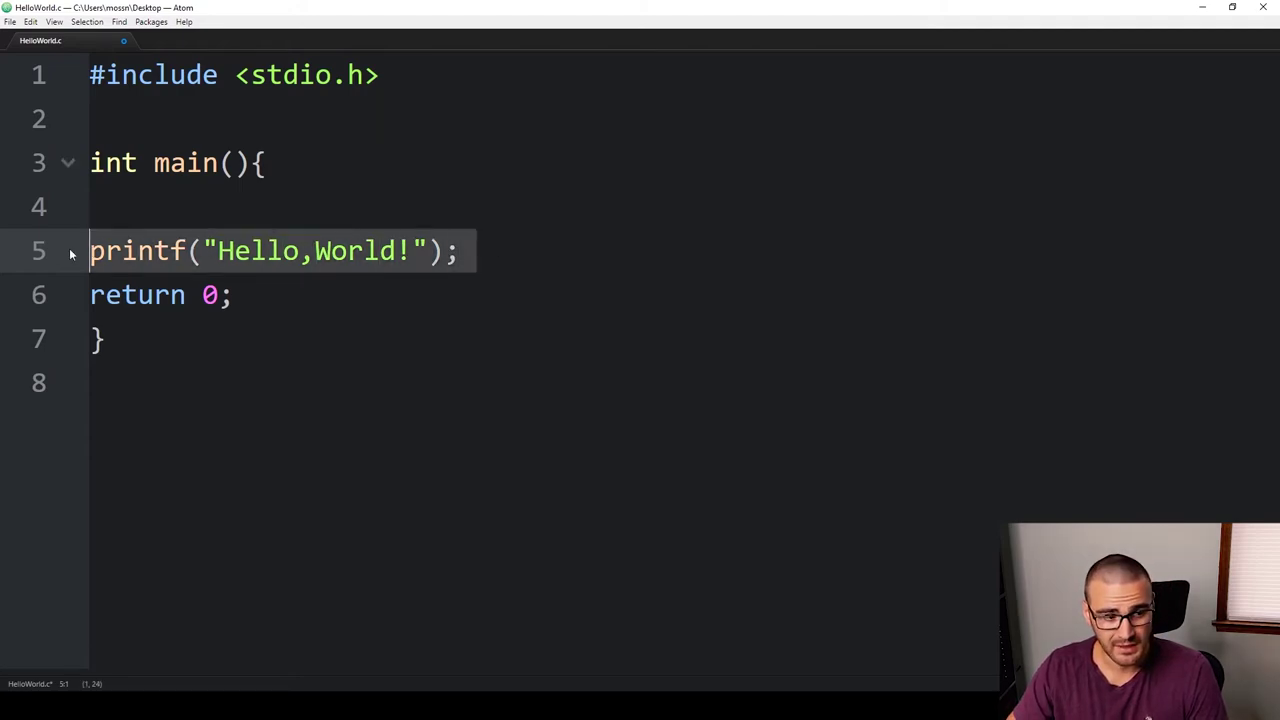
pyautogui.click(122, 250)
pyautogui.click(154, 250)
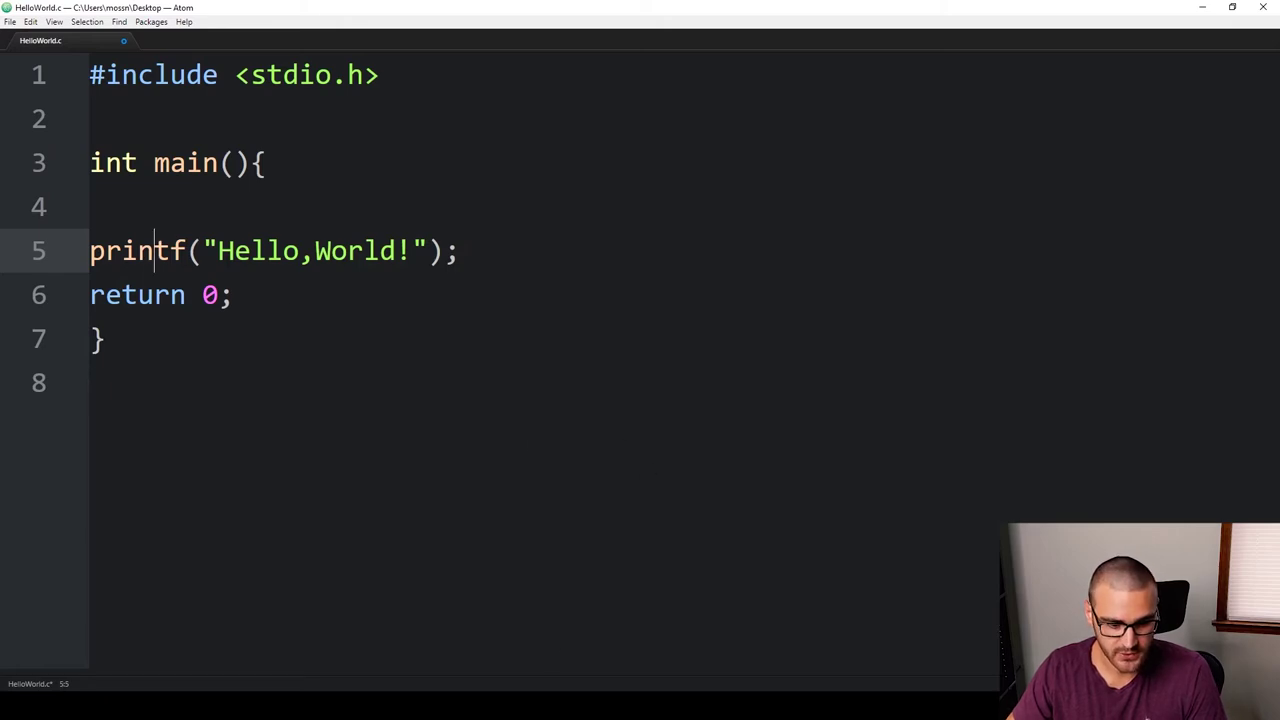
pyautogui.click(375, 708)
# - Enter change ID 2, the author's name and an =NOW() timestamp in row 4
pyautogui.click(339, 651)
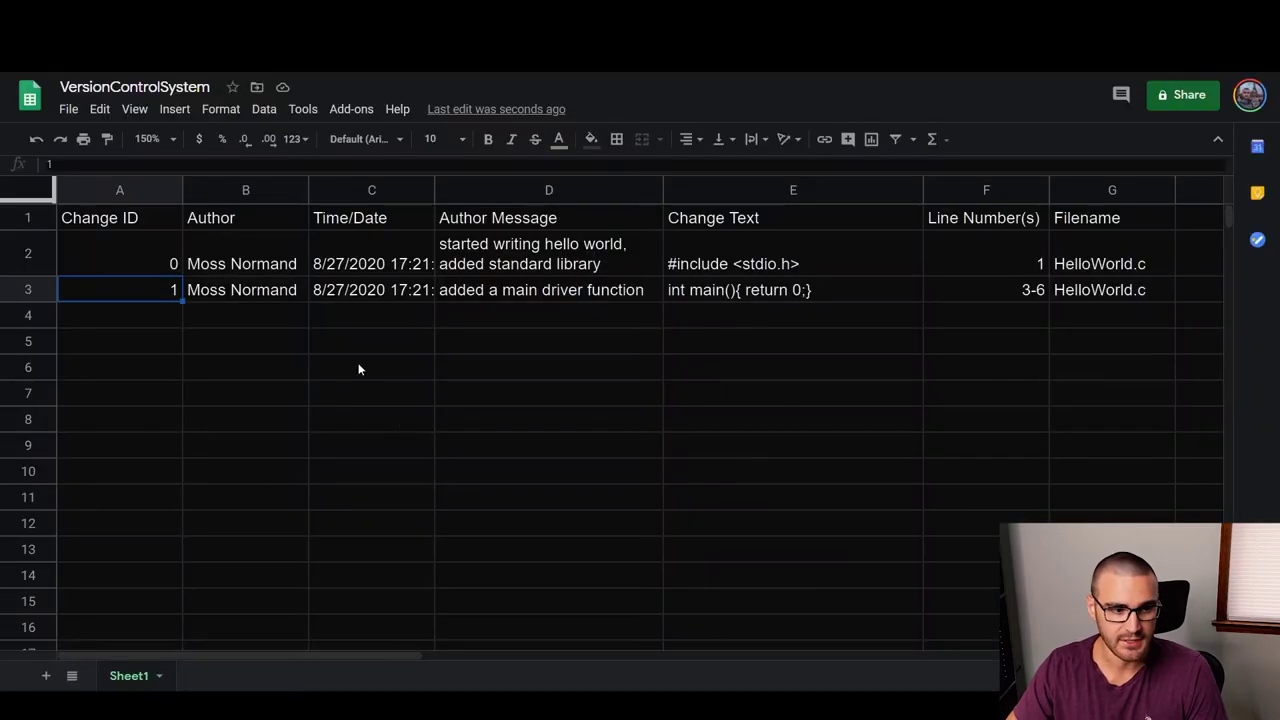
pyautogui.click(155, 313)
pyautogui.write('2')
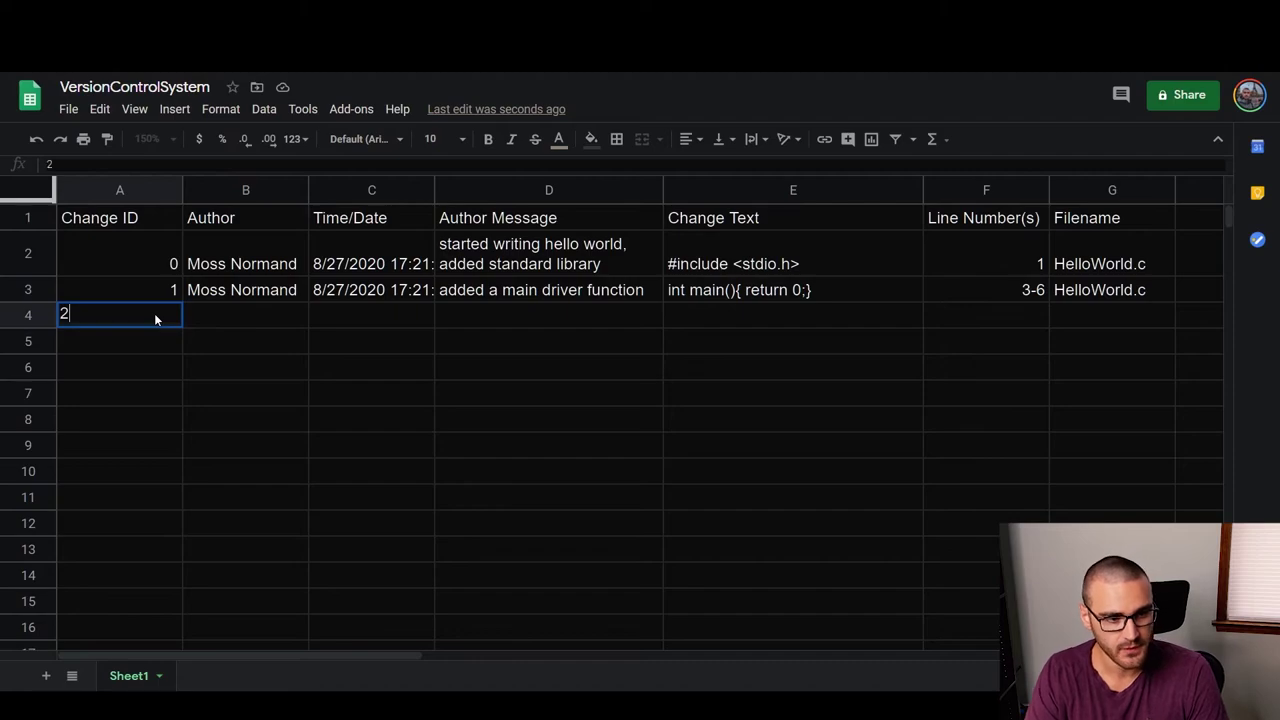
pyautogui.press('Tab')
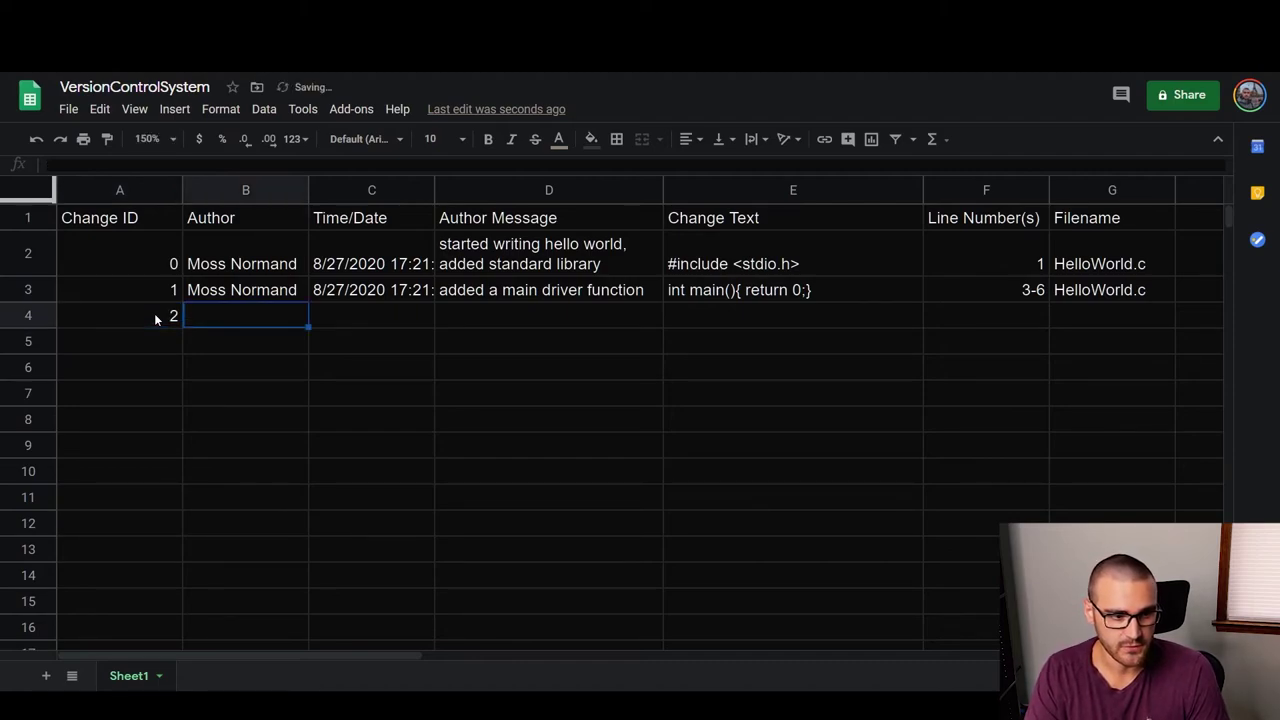
pyautogui.write('Moss Normand')
pyautogui.press('Tab')
pyautogui.write('=NOW()')
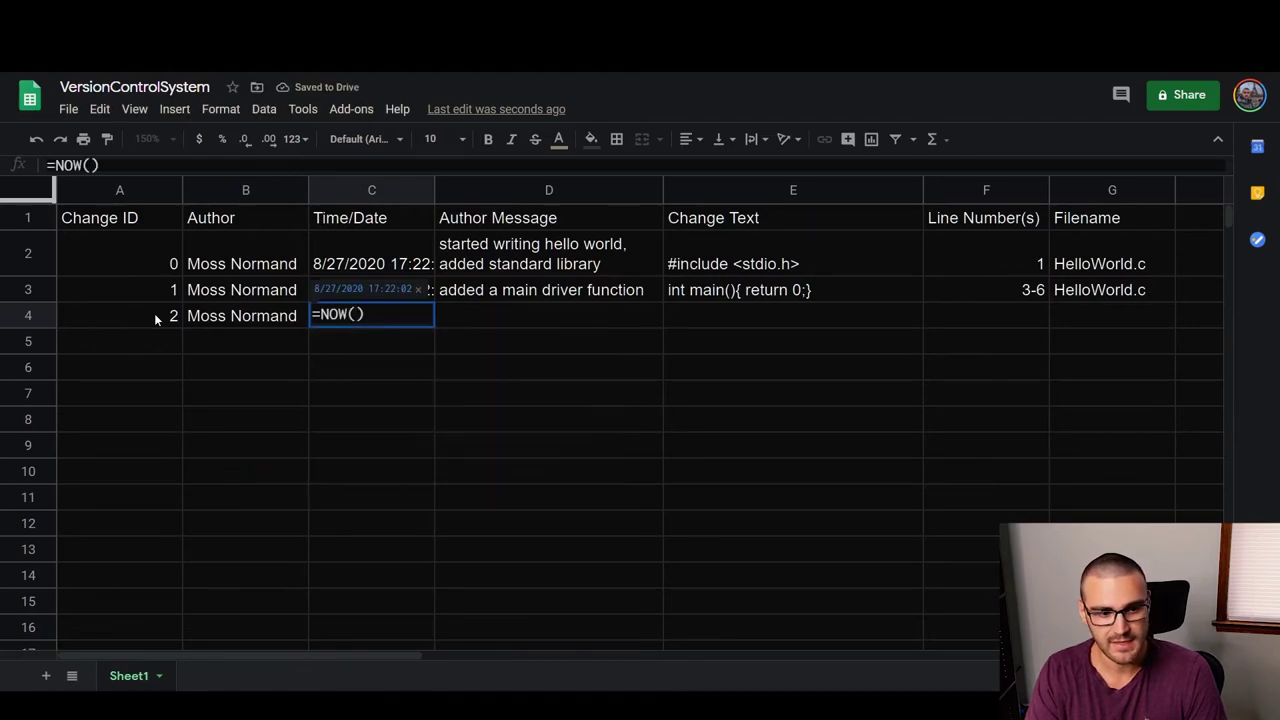
pyautogui.press('Tab')
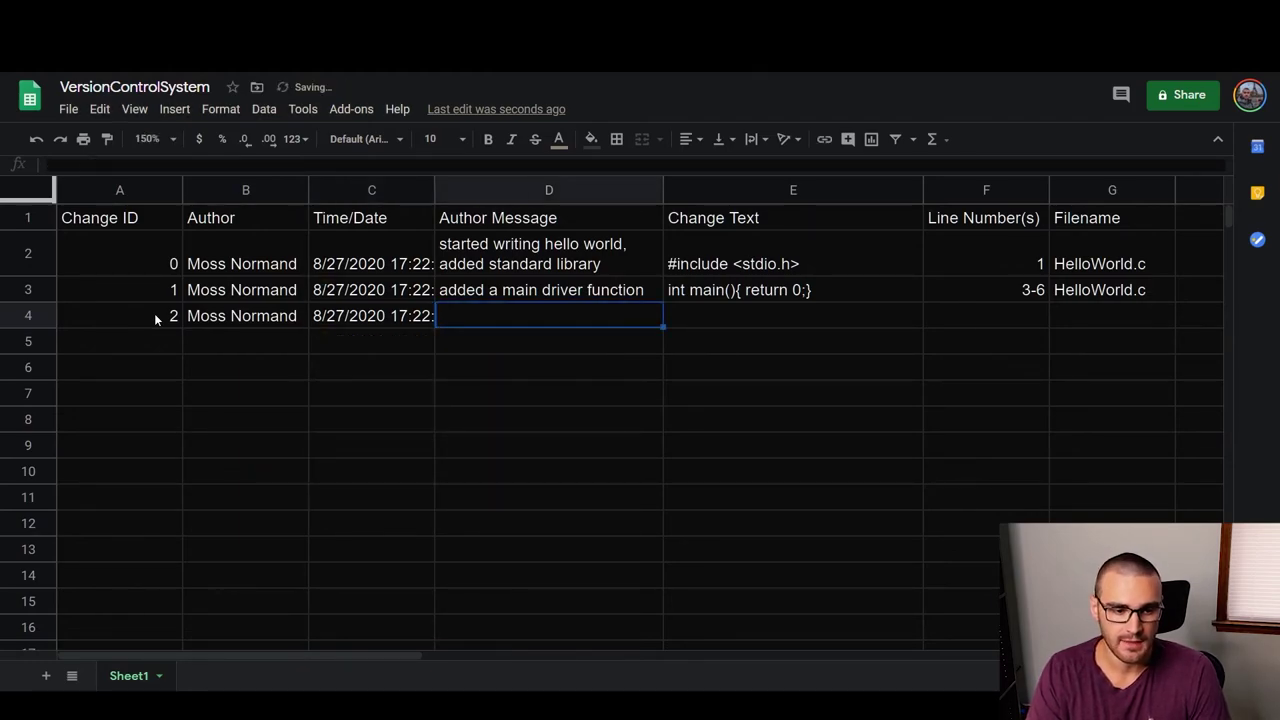
# - Write the message 'printing Hello World to the console' for change 2
pyautogui.write('invoked')
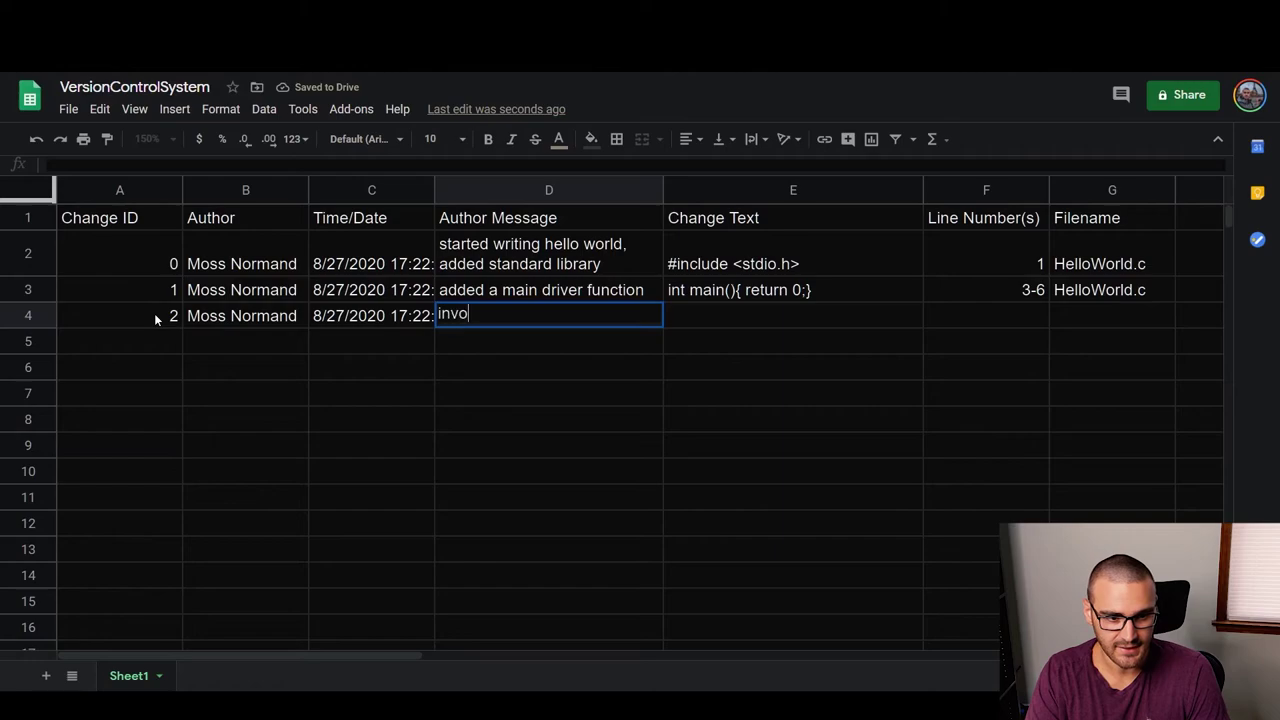
pyautogui.press('BackSpace')
pyautogui.press('BackSpace')
pyautogui.press('BackSpace')
pyautogui.press('BackSpace')
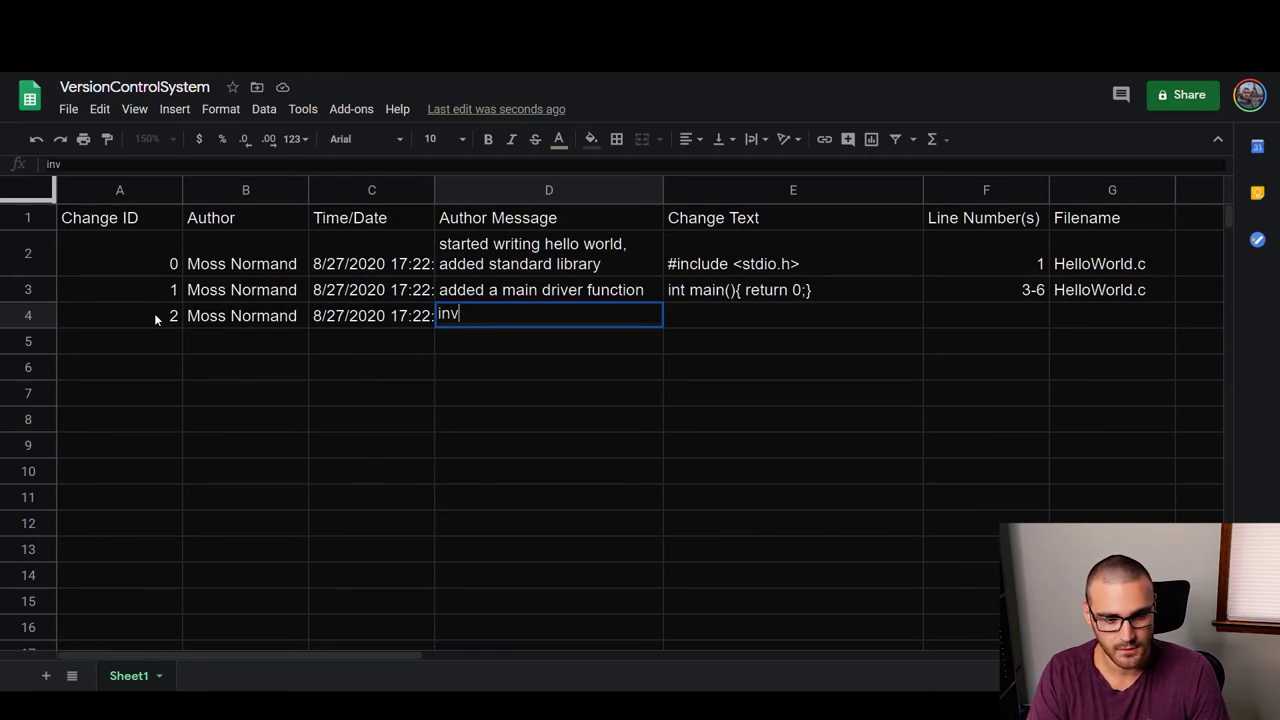
pyautogui.press('BackSpace')
pyautogui.press('BackSpace')
pyautogui.press('BackSpace')
pyautogui.write('addin')
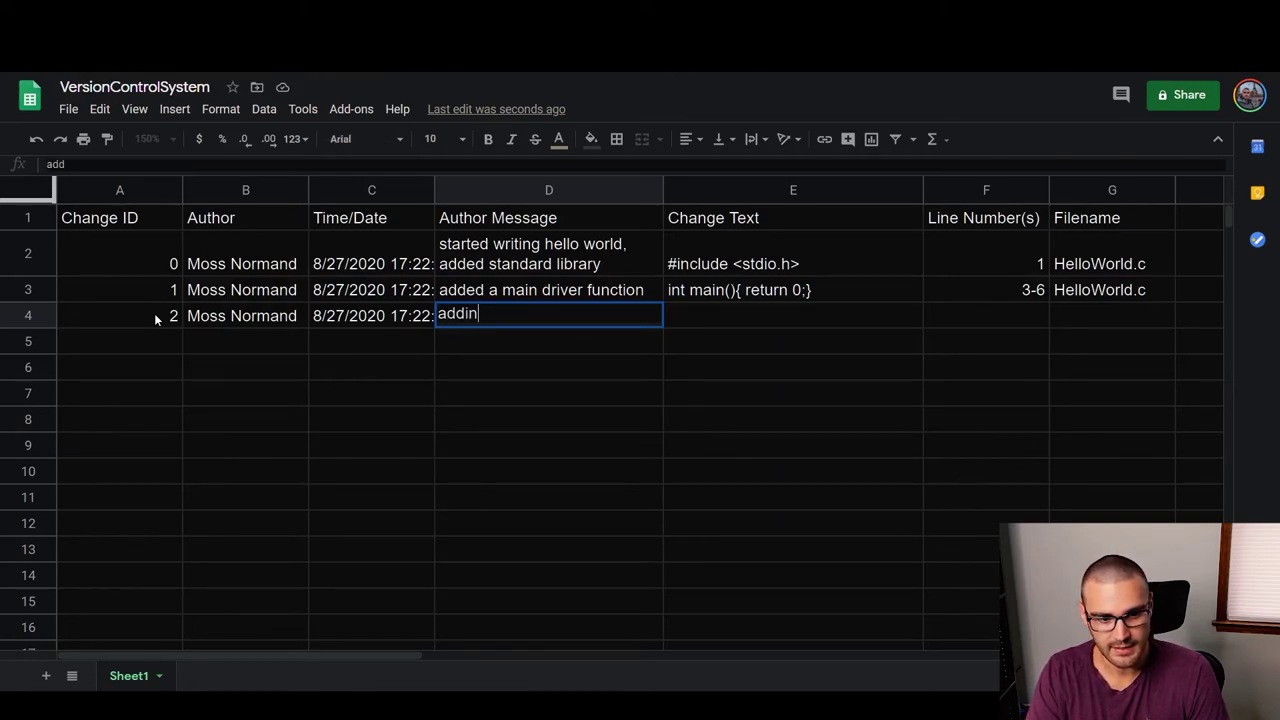
pyautogui.write('g invocation')
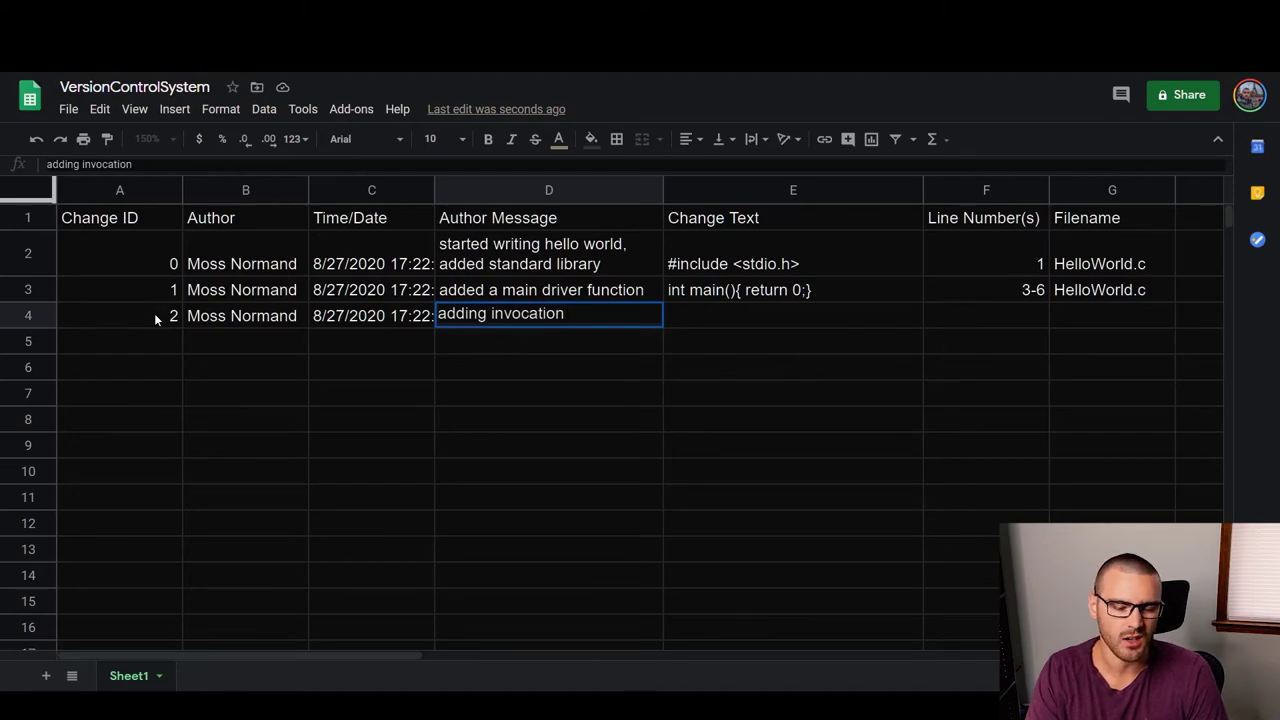
pyautogui.press('BackSpace')
pyautogui.press('BackSpace')
pyautogui.press('BackSpace')
pyautogui.press('BackSpace')
pyautogui.press('BackSpace')
pyautogui.press('BackSpace')
pyautogui.press('BackSpace')
pyautogui.press('BackSpace')
pyautogui.press('BackSpace')
pyautogui.press('BackSpace')
pyautogui.press('BackSpace')
pyautogui.press('BackSpace')
pyautogui.press('BackSpace')
pyautogui.press('BackSpace')
pyautogui.press('BackSpace')
pyautogui.press('BackSpace')
pyautogui.press('BackSpace')
pyautogui.press('BackSpace')
pyautogui.write('printing h')
pyautogui.press('BackSpace')
pyautogui.write('Hello World to the console')
pyautogui.press('Tab')
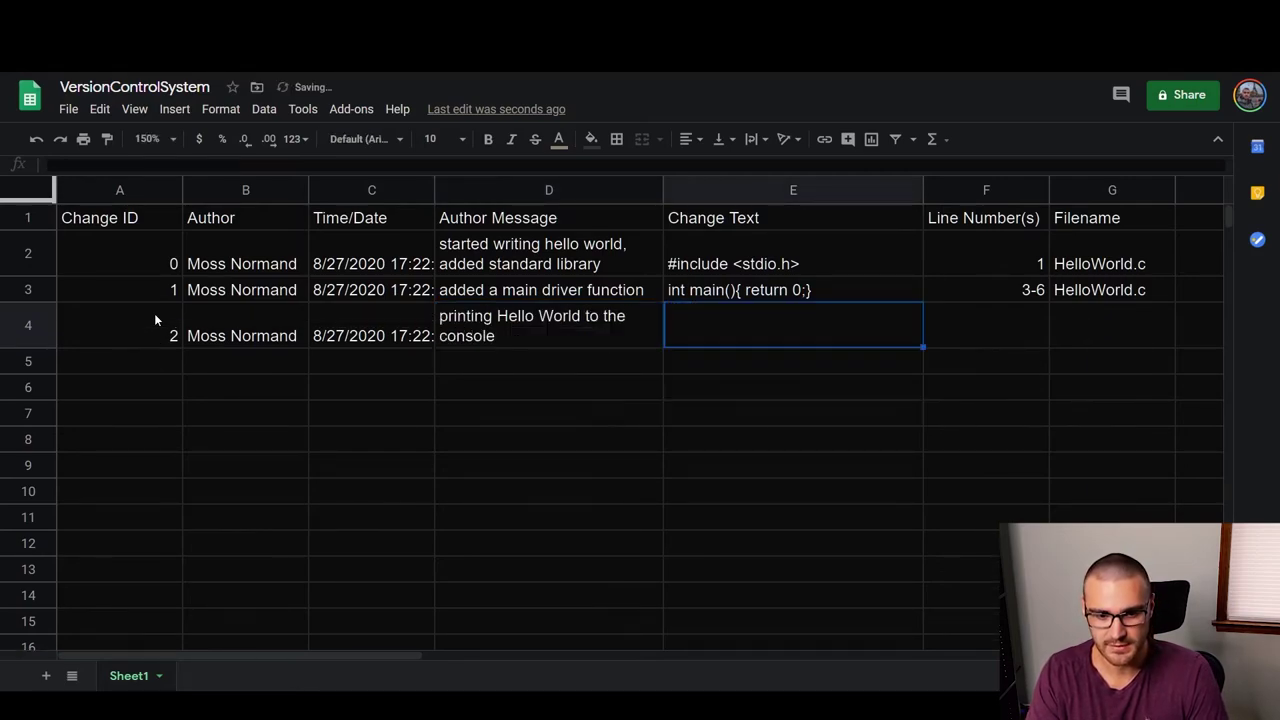
# - Fill change text printf("Hello, World!");, line 5 and filename HelloWorld.c in row 4
pyautogui.write('printf')
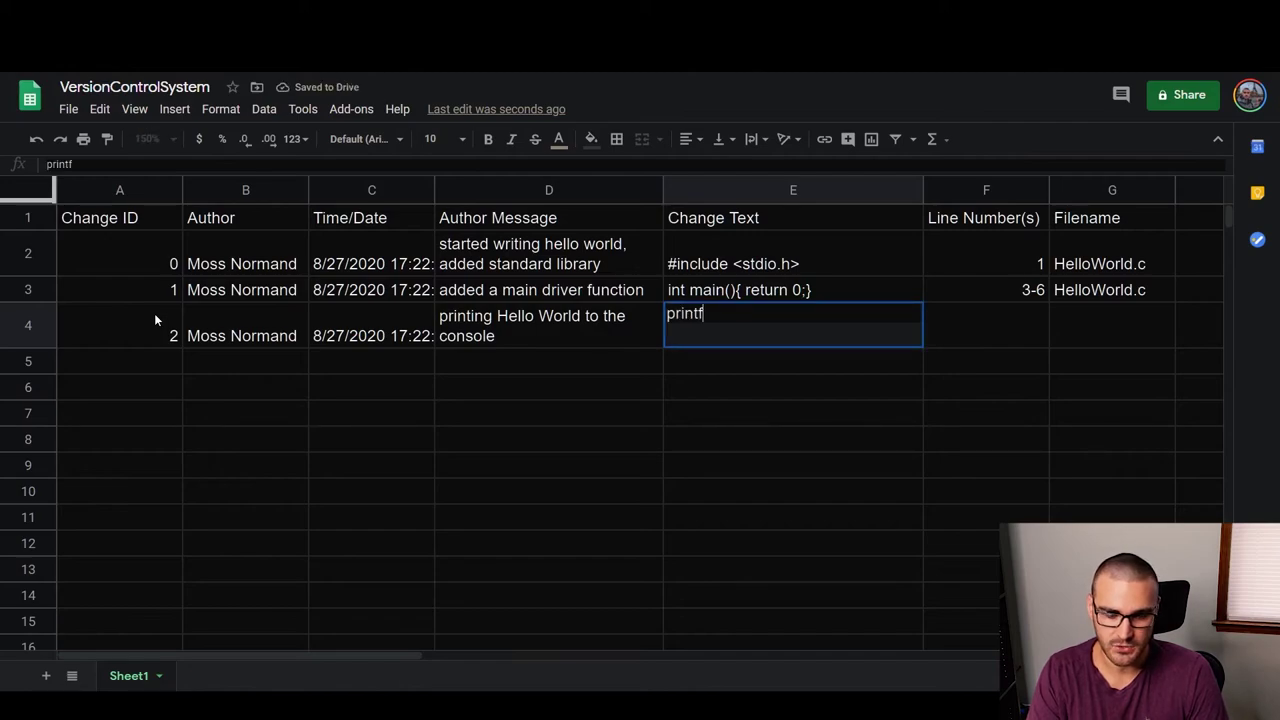
pyautogui.write('("Hello,')
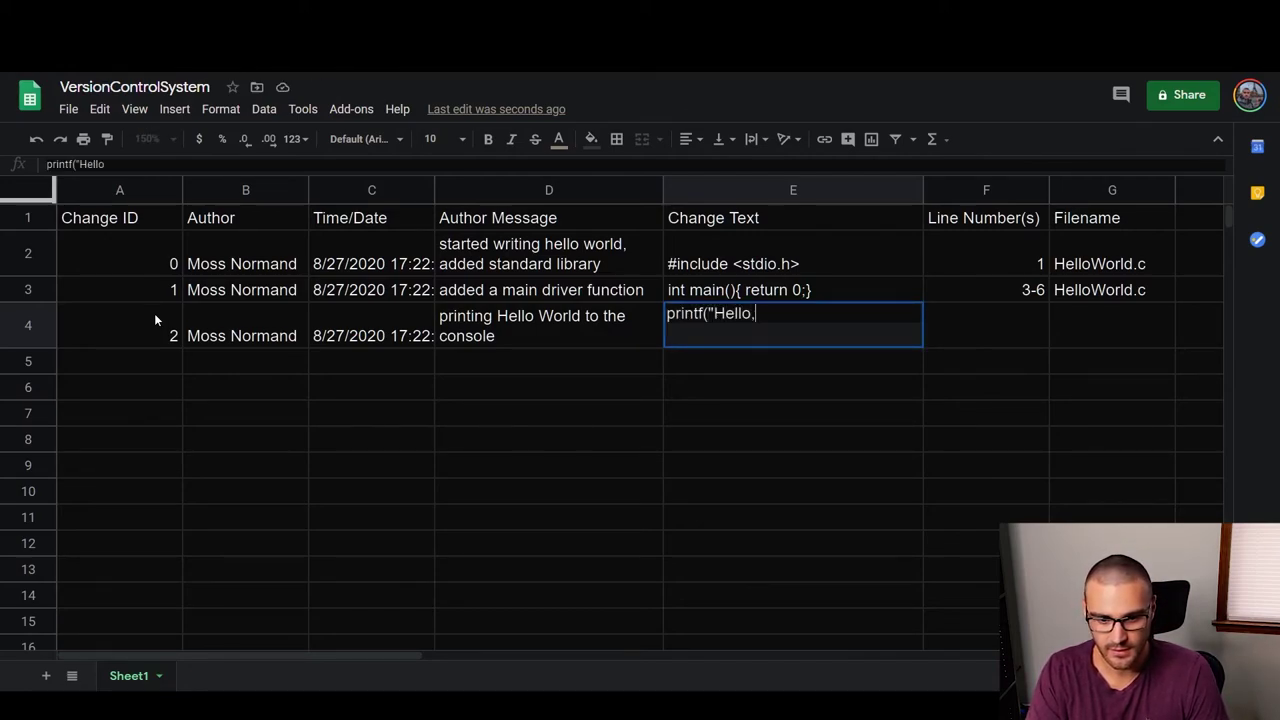
pyautogui.write(' World!");')
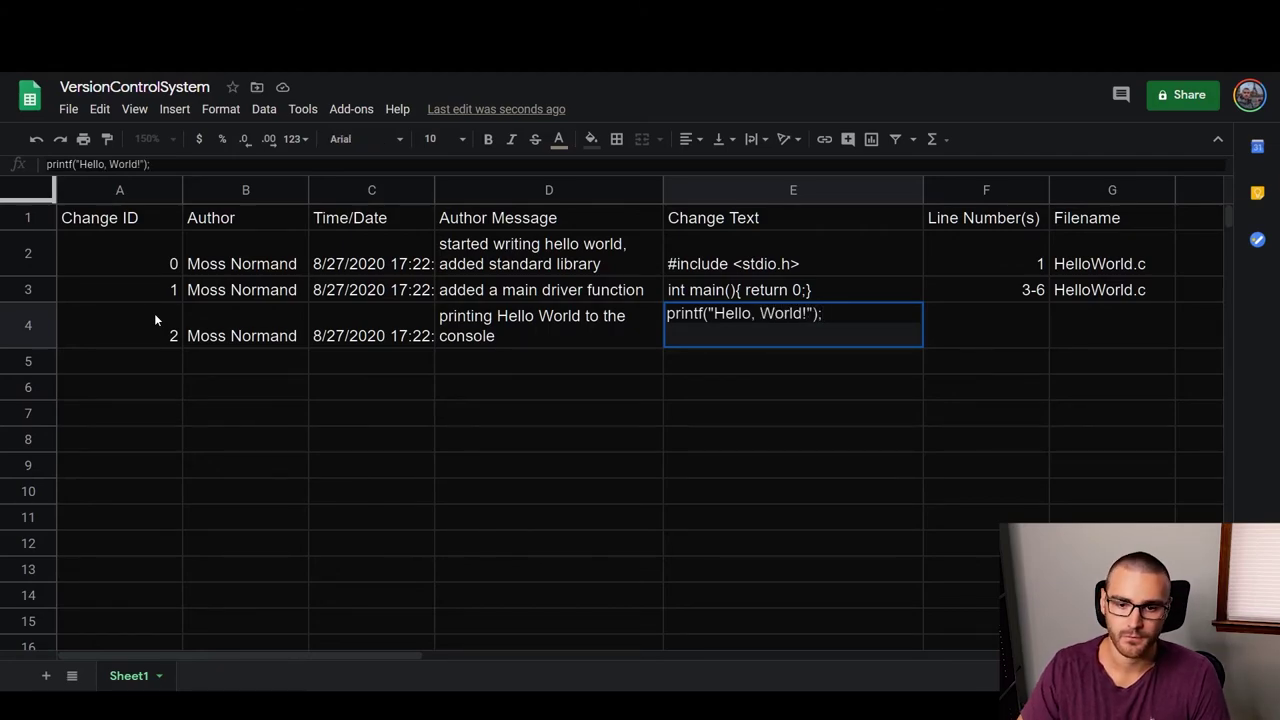
pyautogui.hotkey('ctrl', 'Right')
pyautogui.hotkey('ctrl', 'Left')
pyautogui.hotkey('ctrl', 'Left')
pyautogui.press('Right')
pyautogui.press('Right')
pyautogui.press('Right')
pyautogui.press('Right')
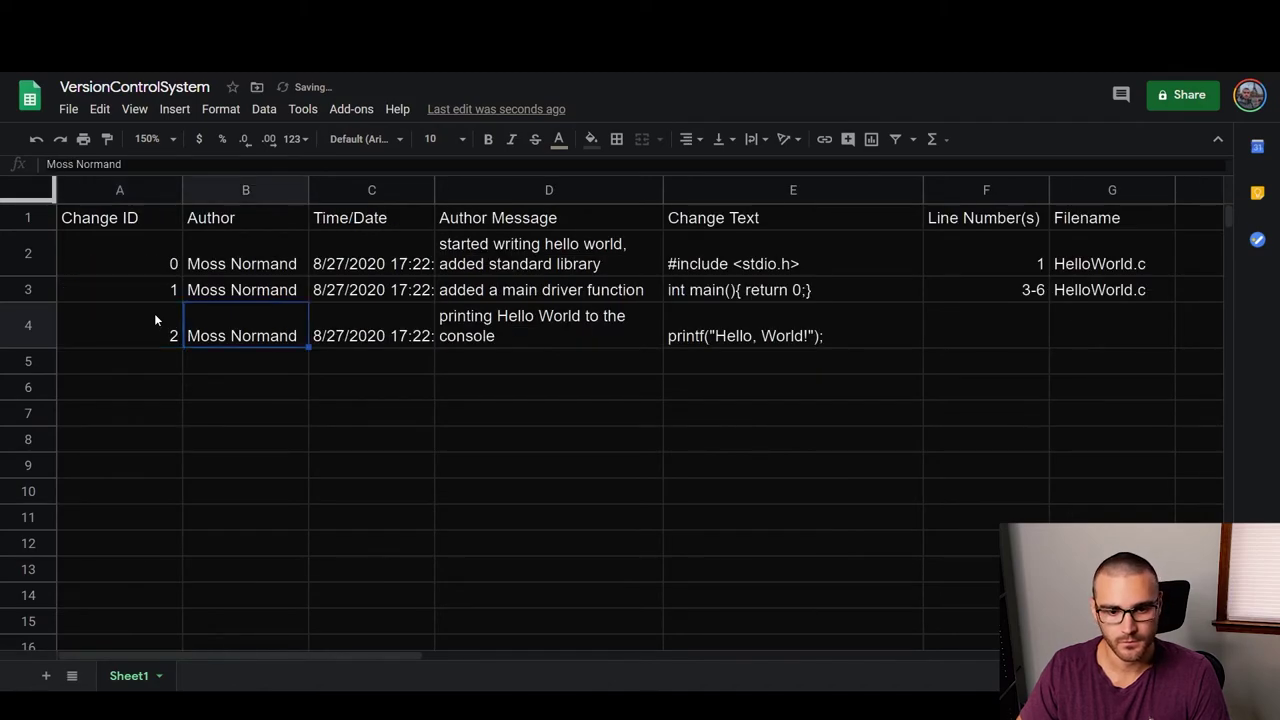
pyautogui.press('Right')
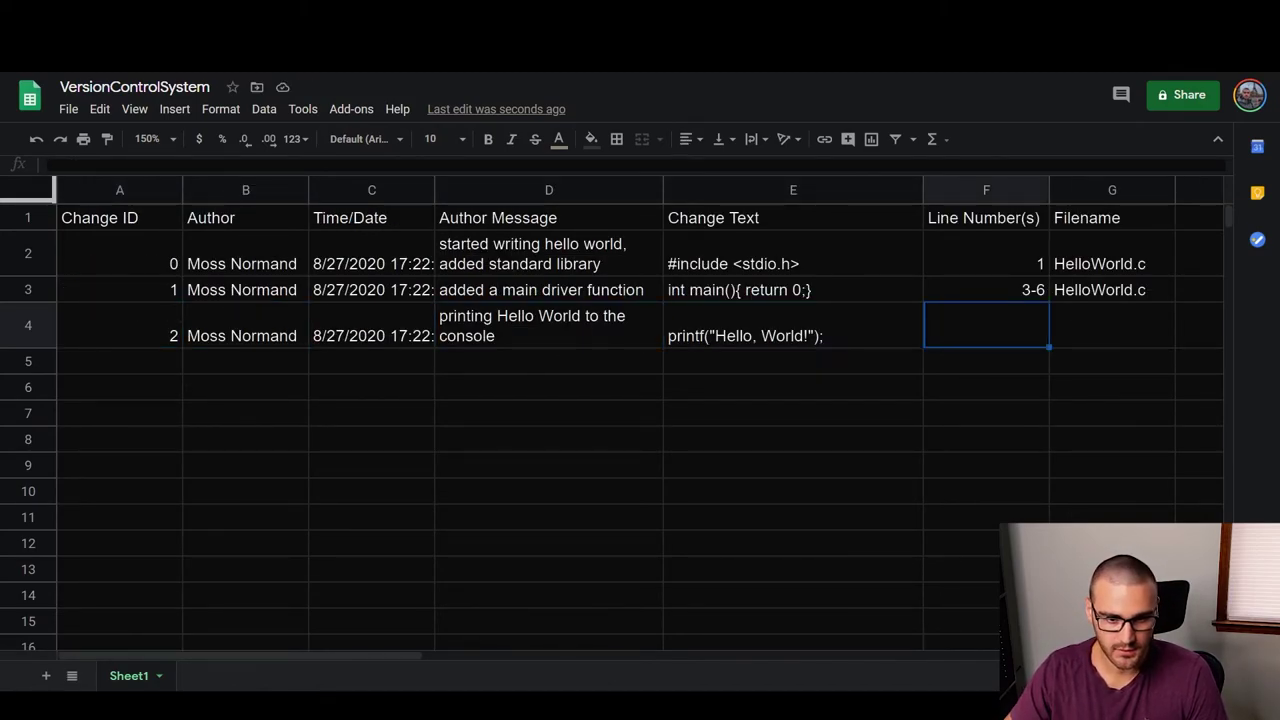
pyautogui.hotkey('alt', 'Tab')
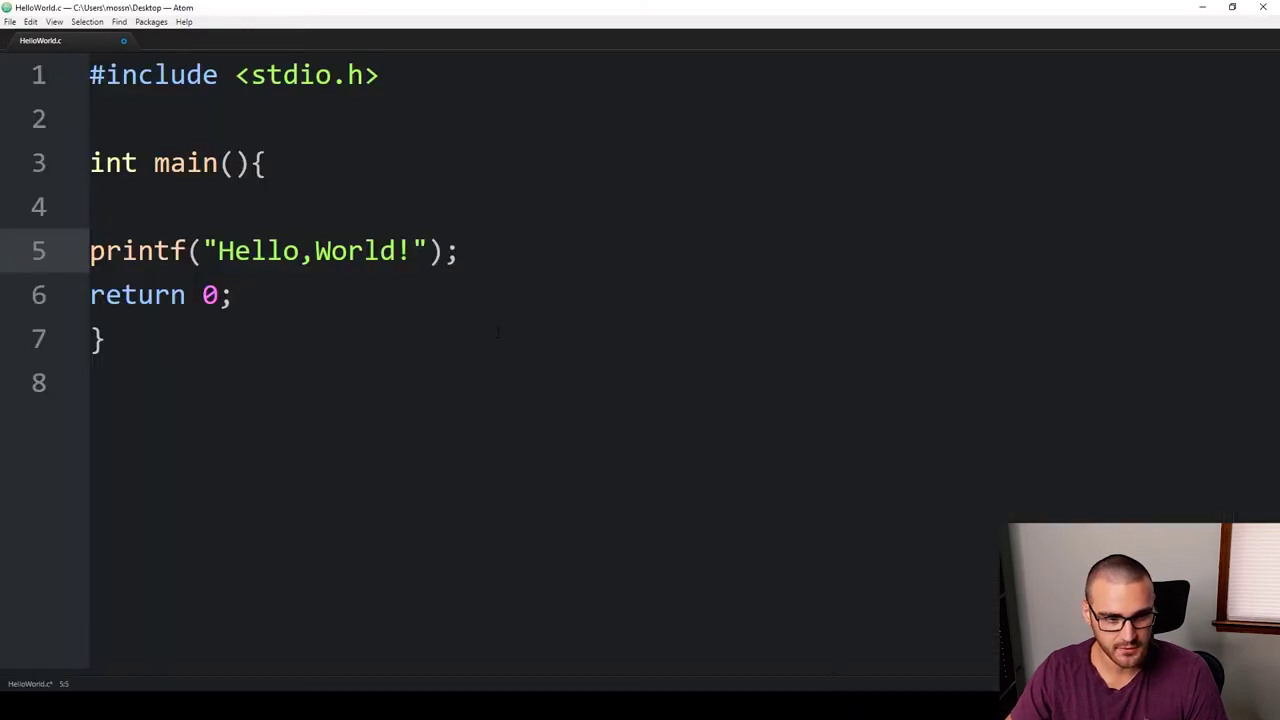
pyautogui.hotkey('alt', 'Tab')
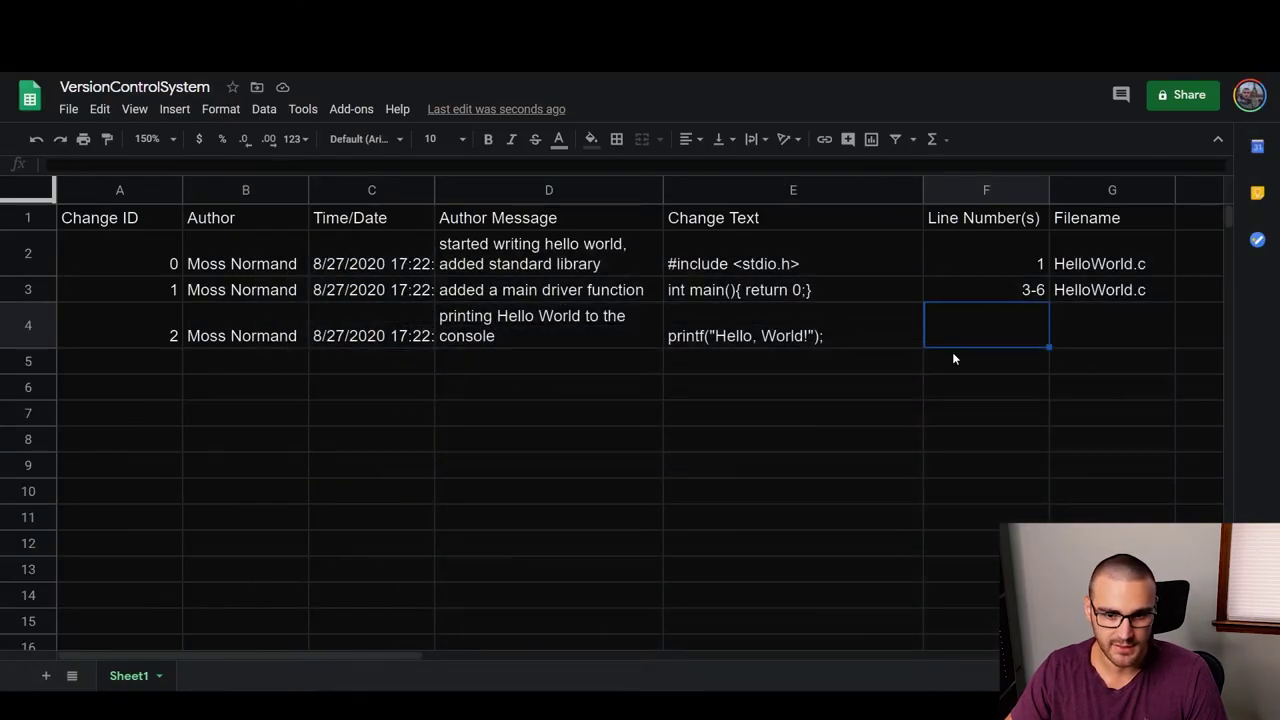
pyautogui.write('5')
pyautogui.press('Tab')
pyautogui.write('He')
pyautogui.press('Tab')
pyautogui.press('Left')
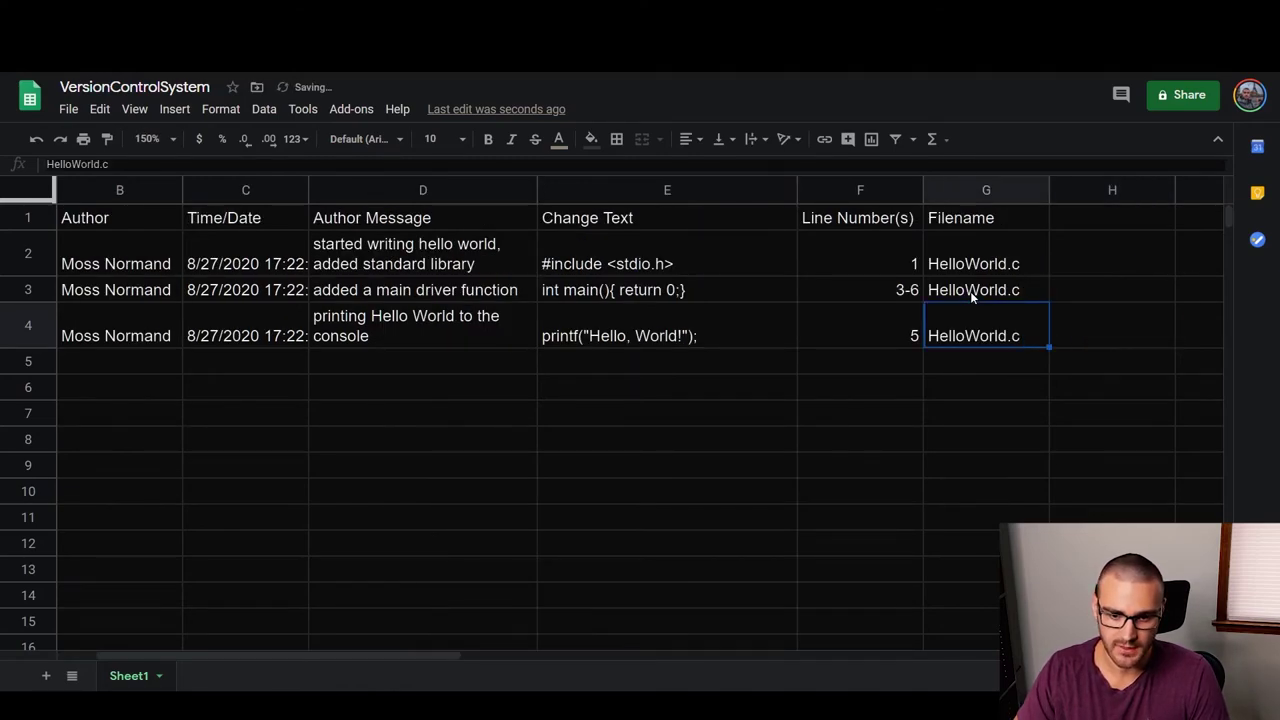
pyautogui.press('Home')
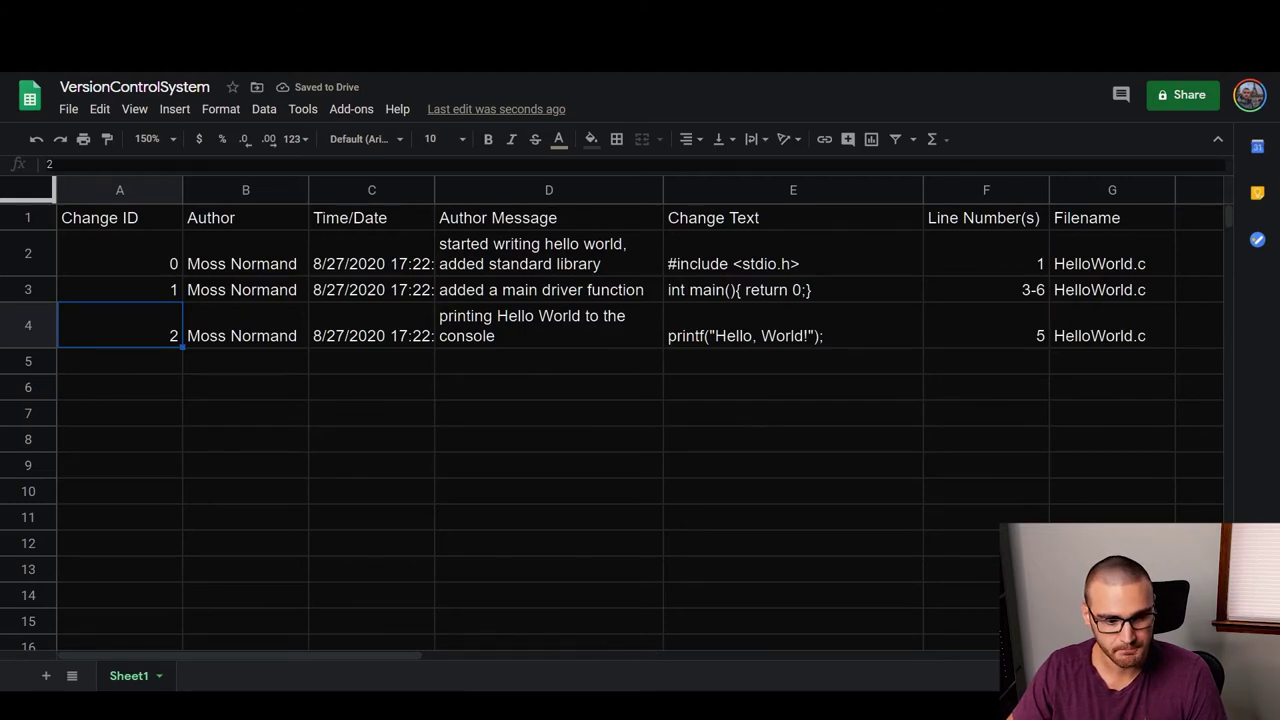
# - Replace World with the author's first name in the printf string and save HelloWorld.c
pyautogui.hotkey('alt', 'Tab')
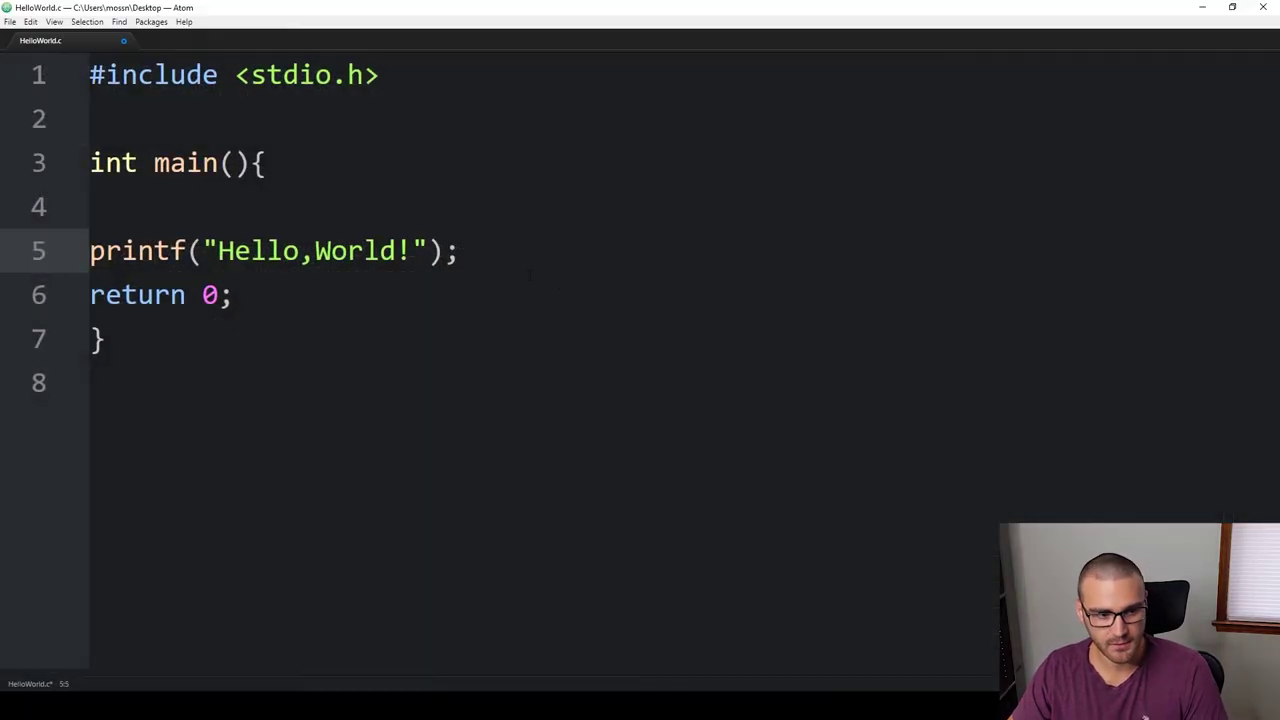
pyautogui.click(492, 283)
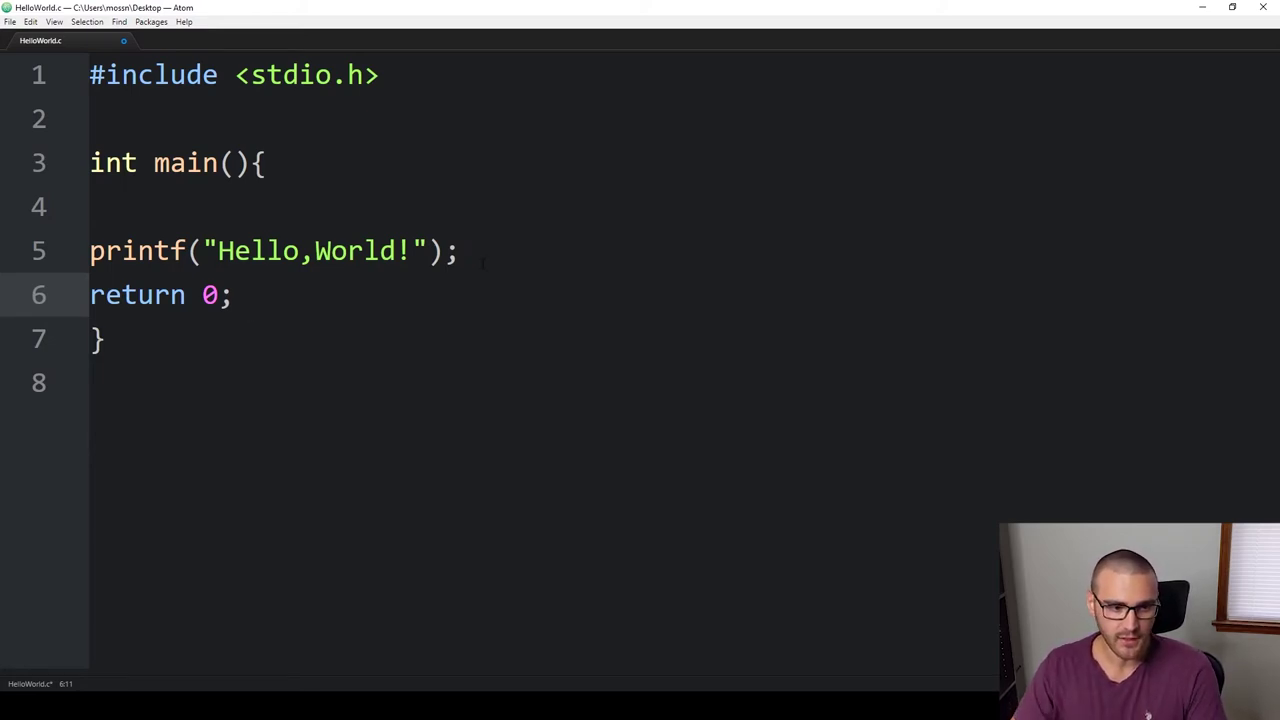
pyautogui.moveTo(396, 250); pyautogui.dragTo(316, 250)
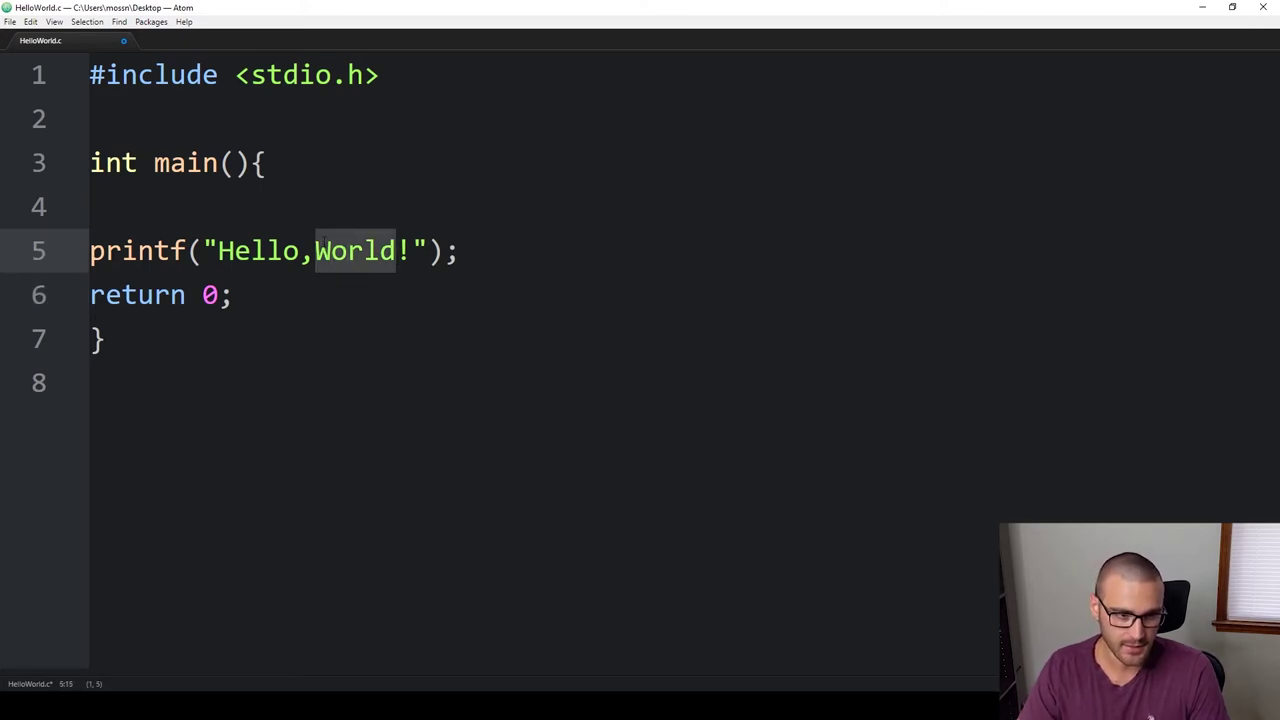
pyautogui.write('Mos')
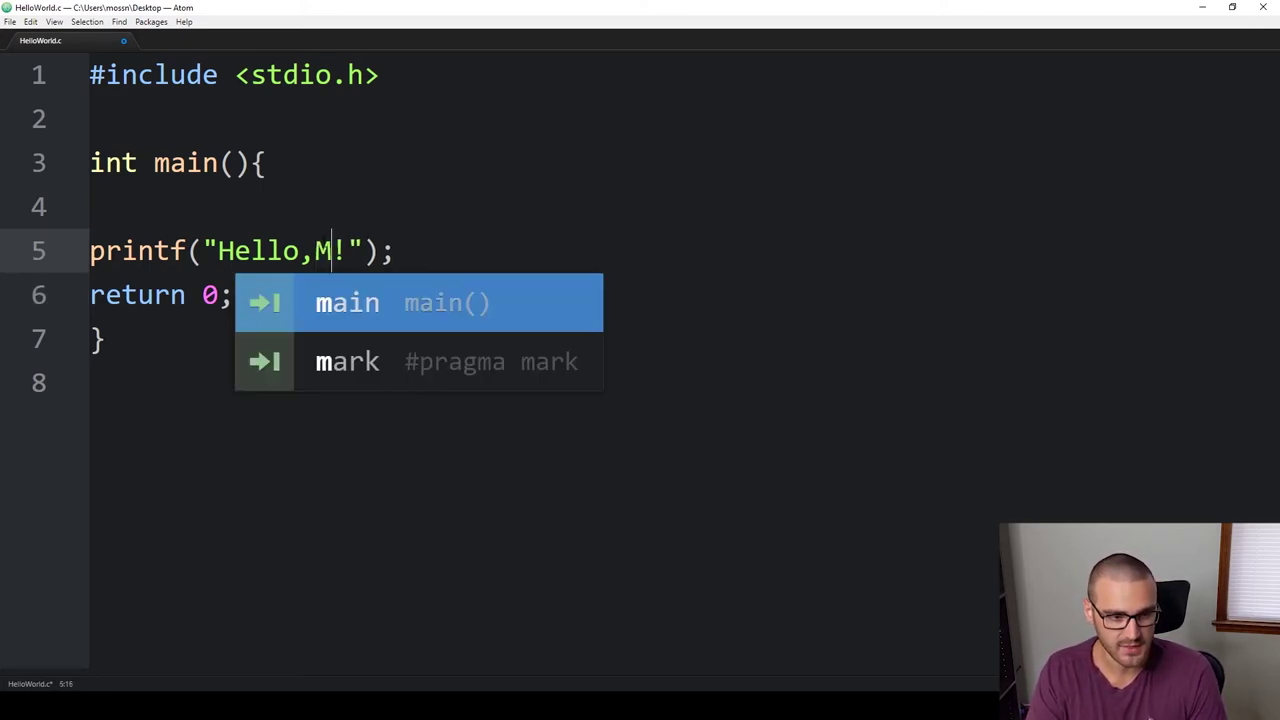
pyautogui.write('s')
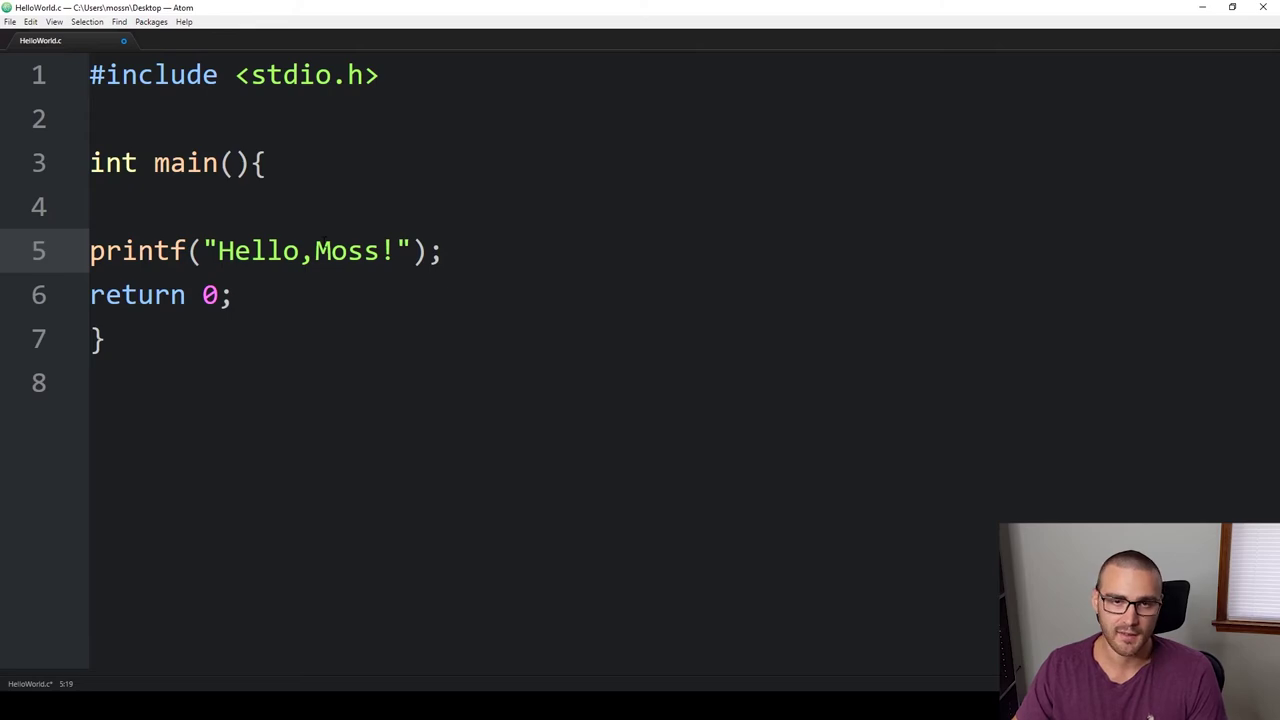
pyautogui.click(340, 193)
pyautogui.hotkey('ctrl', 's')
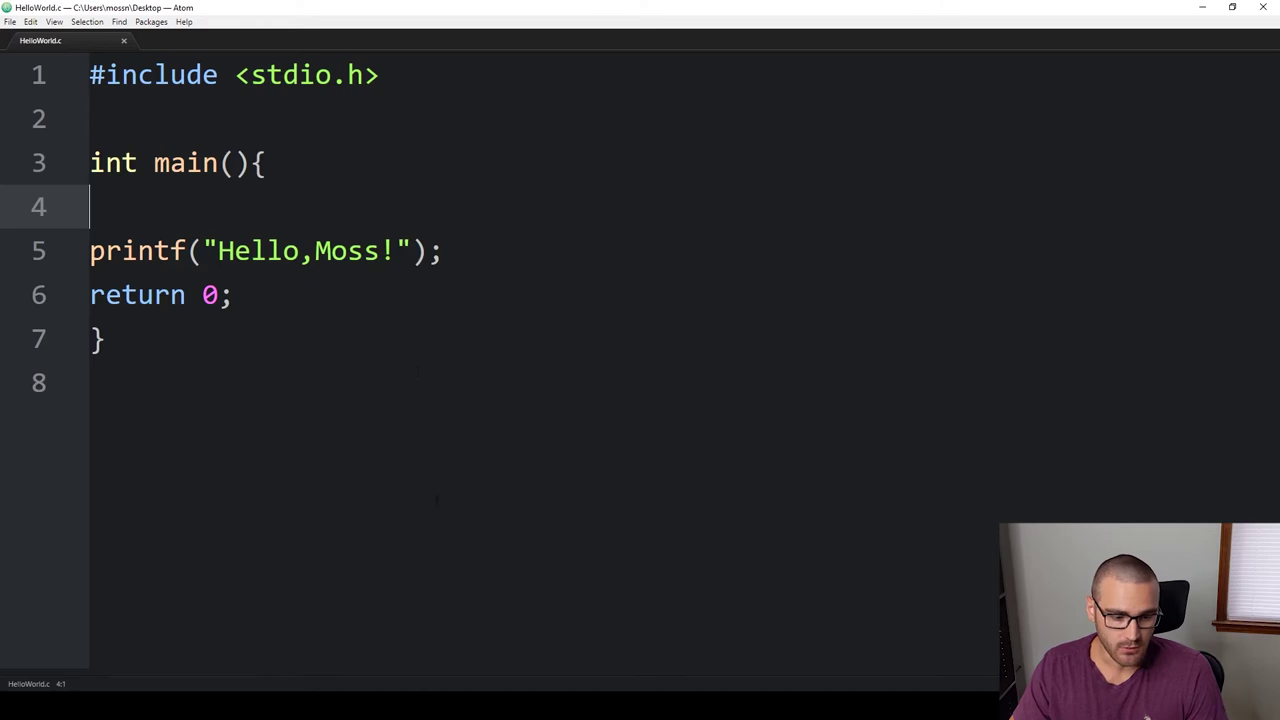
pyautogui.click(349, 648)
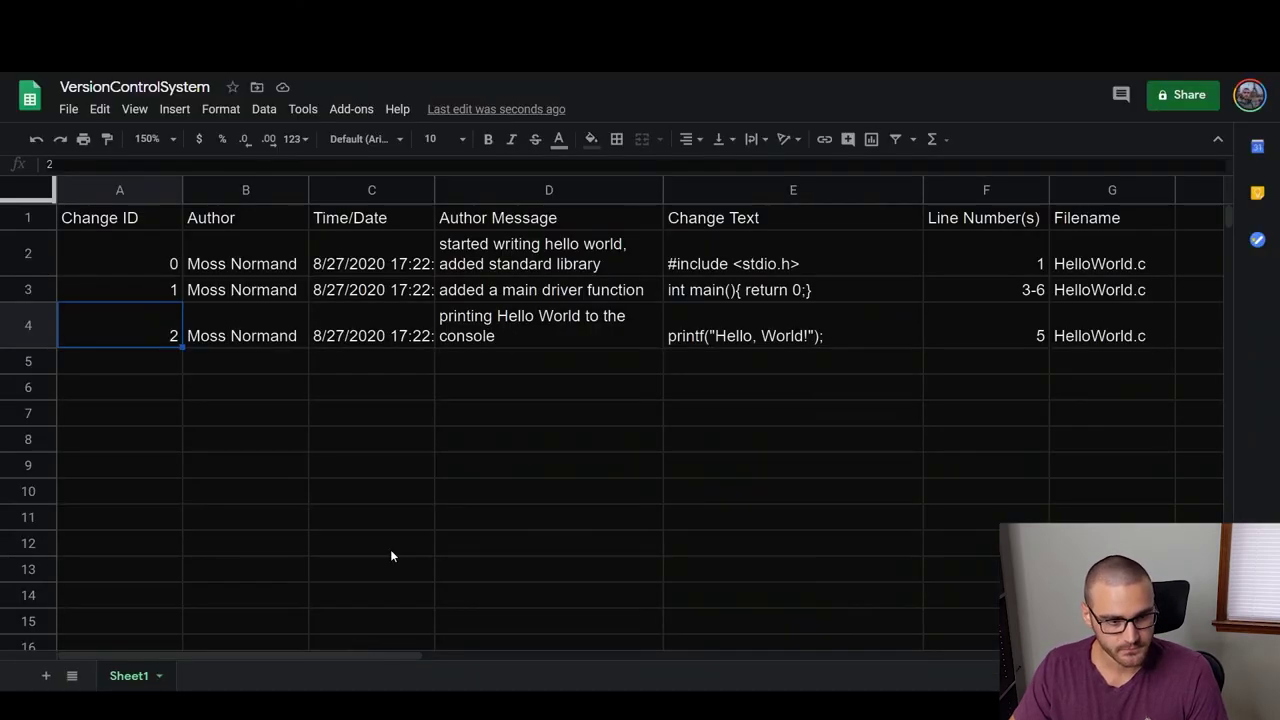
# - Start row 5 with change ID 3, the author's name, and a =NOW() timestamp
pyautogui.press('Down')
pyautogui.write('3')
pyautogui.press('Tab')
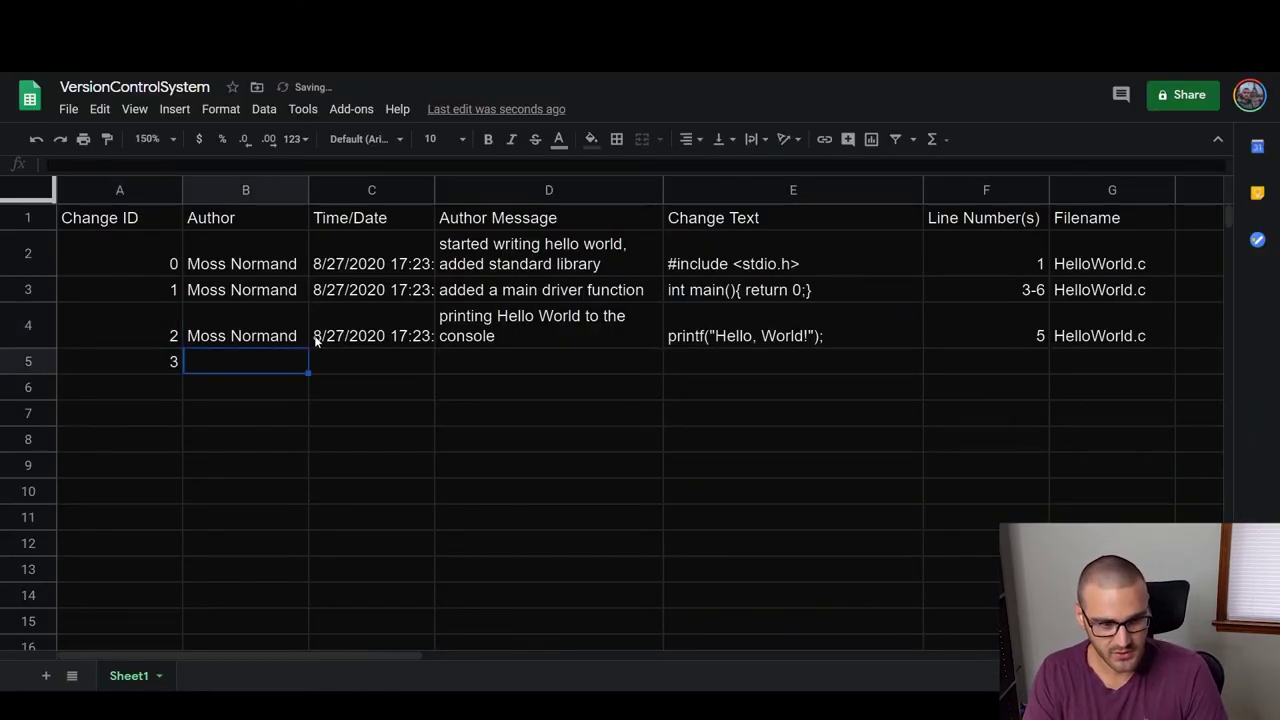
pyautogui.write('Moss')
pyautogui.press('Tab')
pyautogui.write('+')
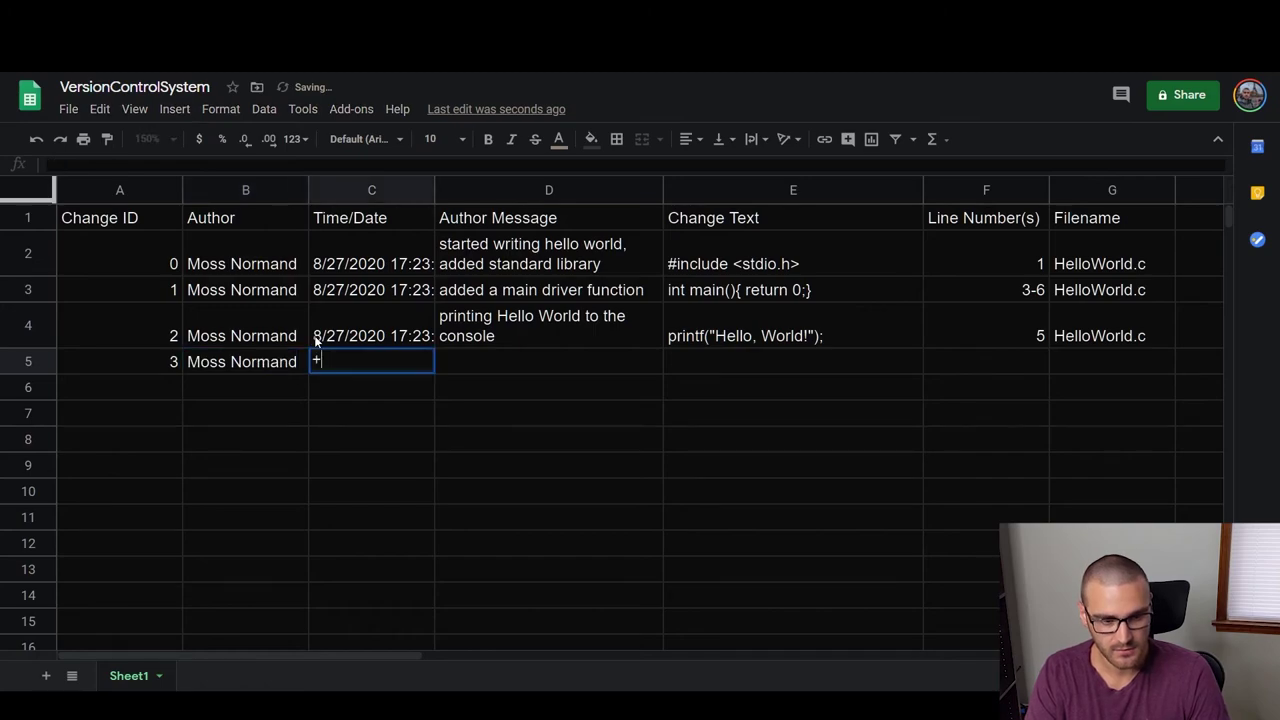
pyautogui.press('BackSpace')
pyautogui.write('=NOW')
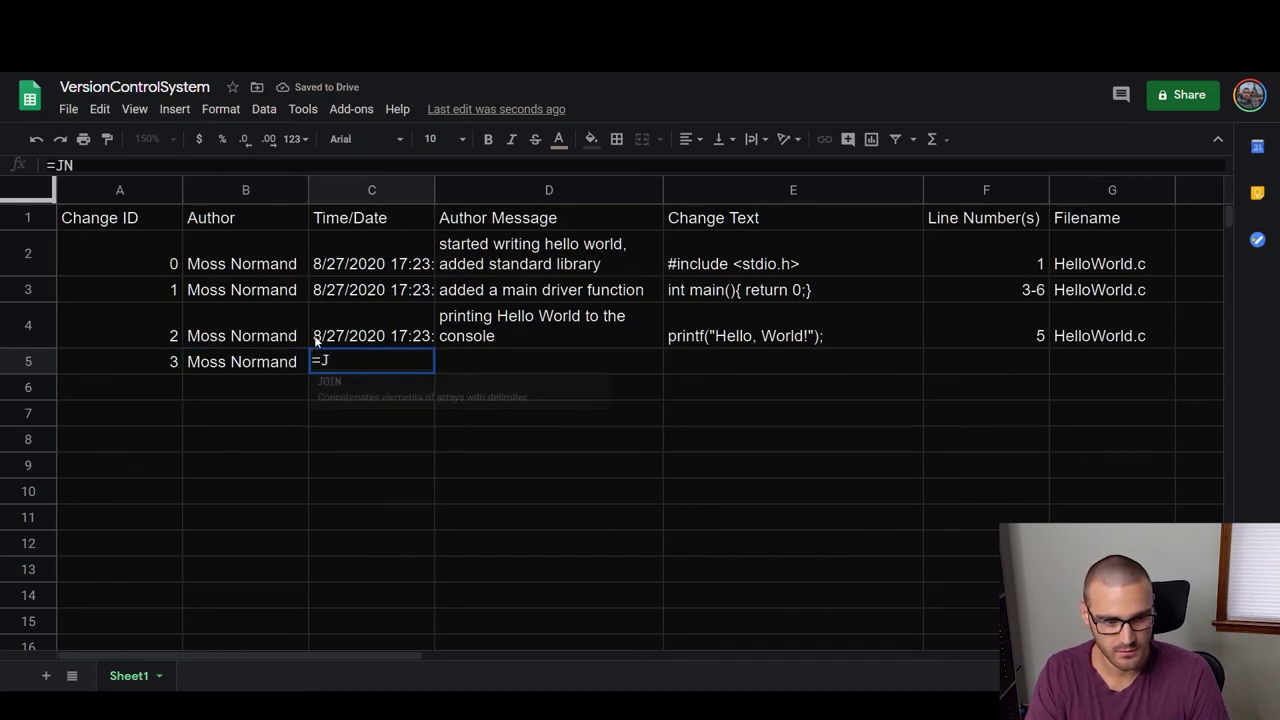
pyautogui.write('()')
pyautogui.press('Return')
pyautogui.press('Right')
pyautogui.press('Right')
pyautogui.press('Right')
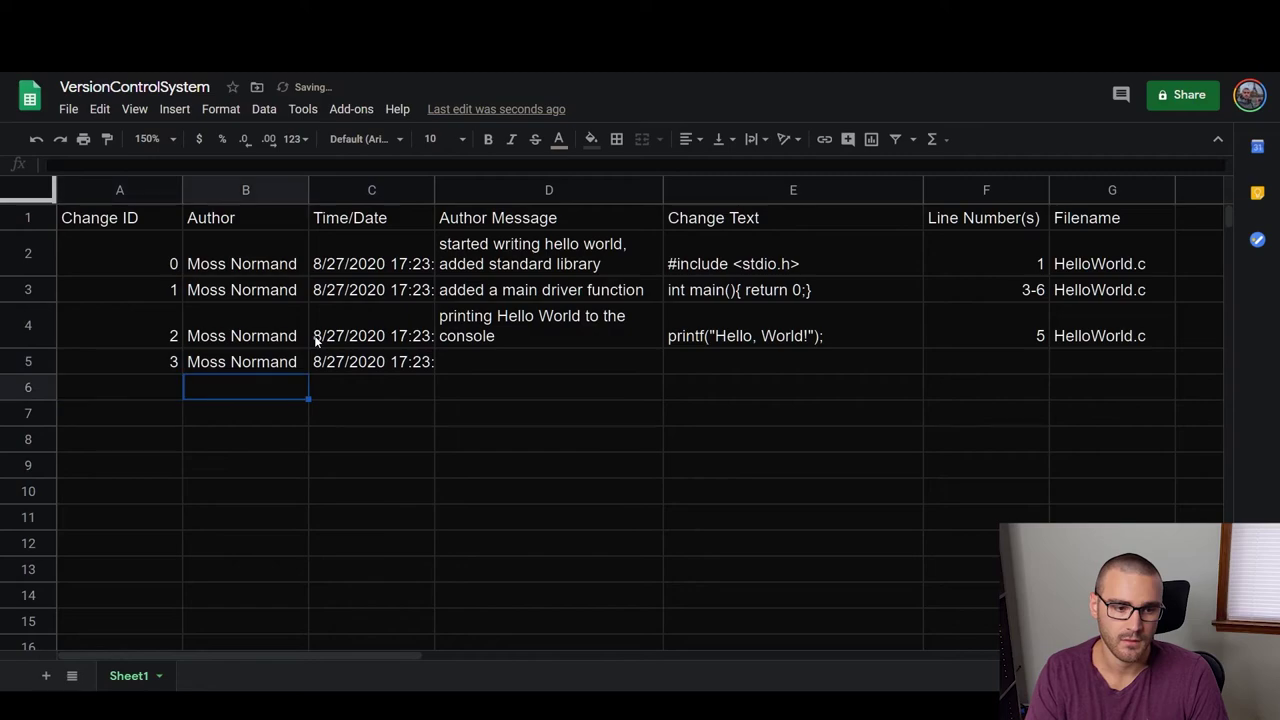
pyautogui.press('Up')
# - Enter message 'modifying the print statement' and the new printf line greeting the author by name
pyautogui.write('m')
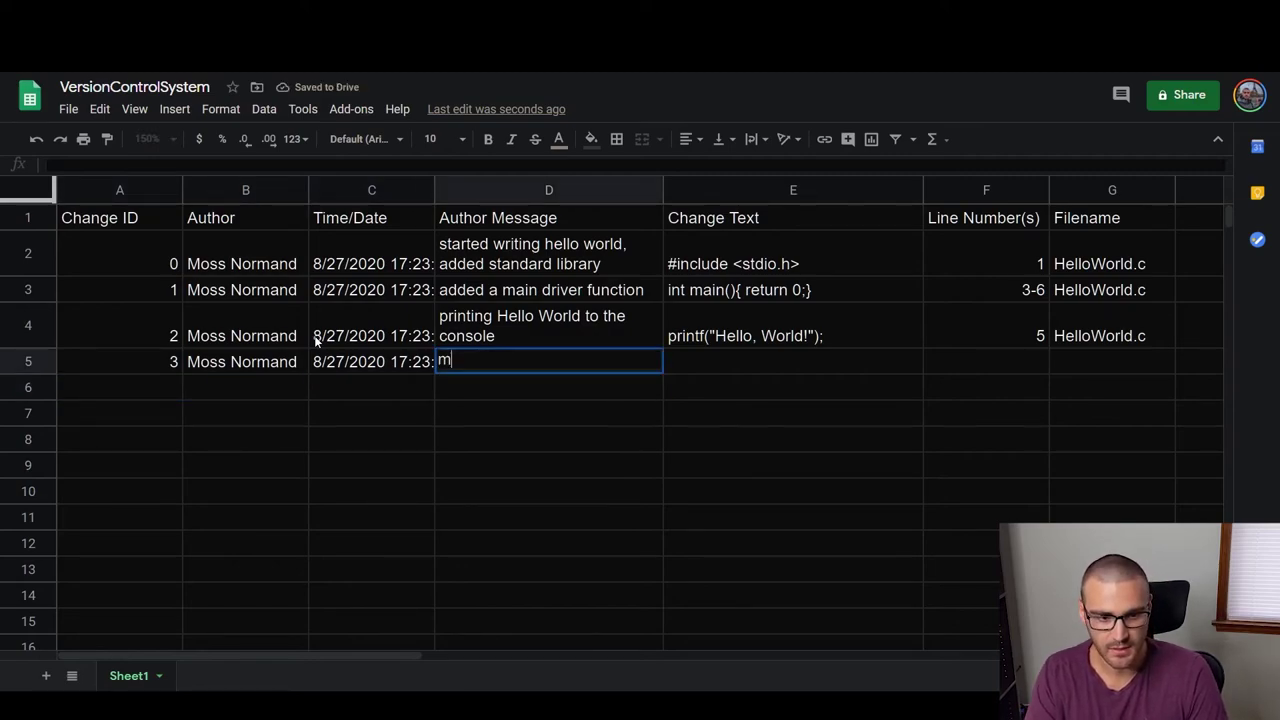
pyautogui.write('odifying th')
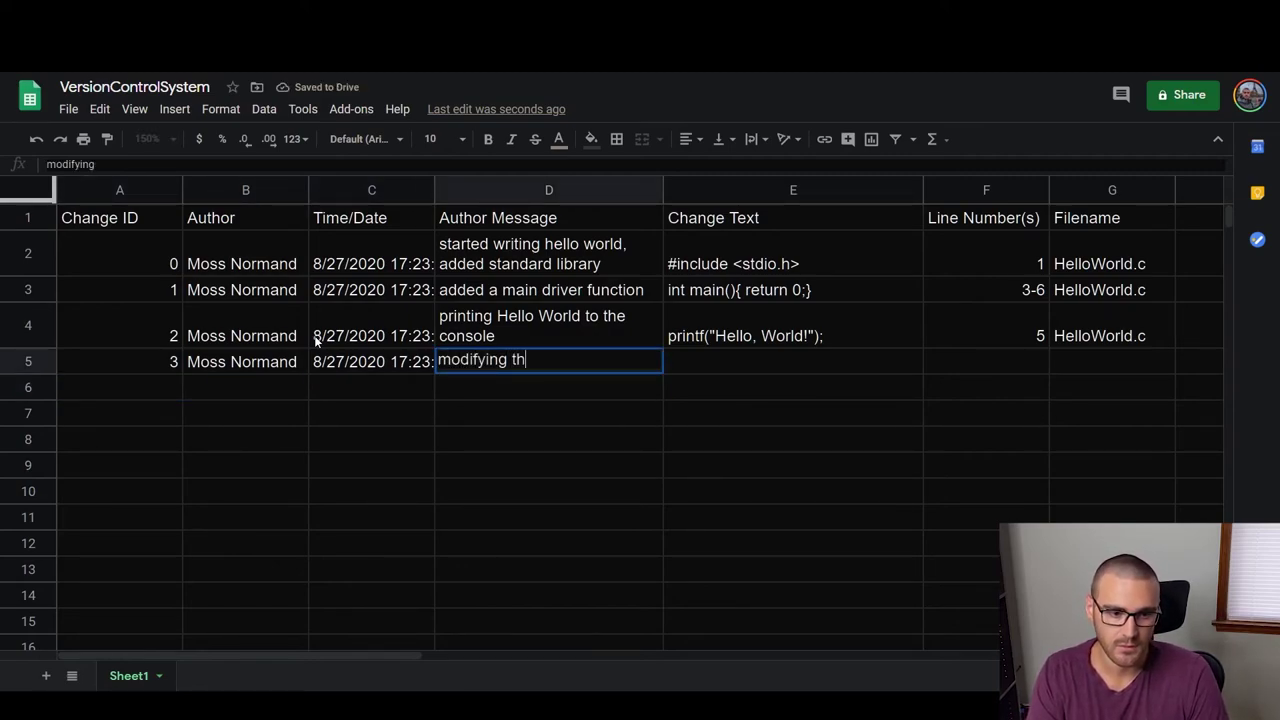
pyautogui.write('e print statement')
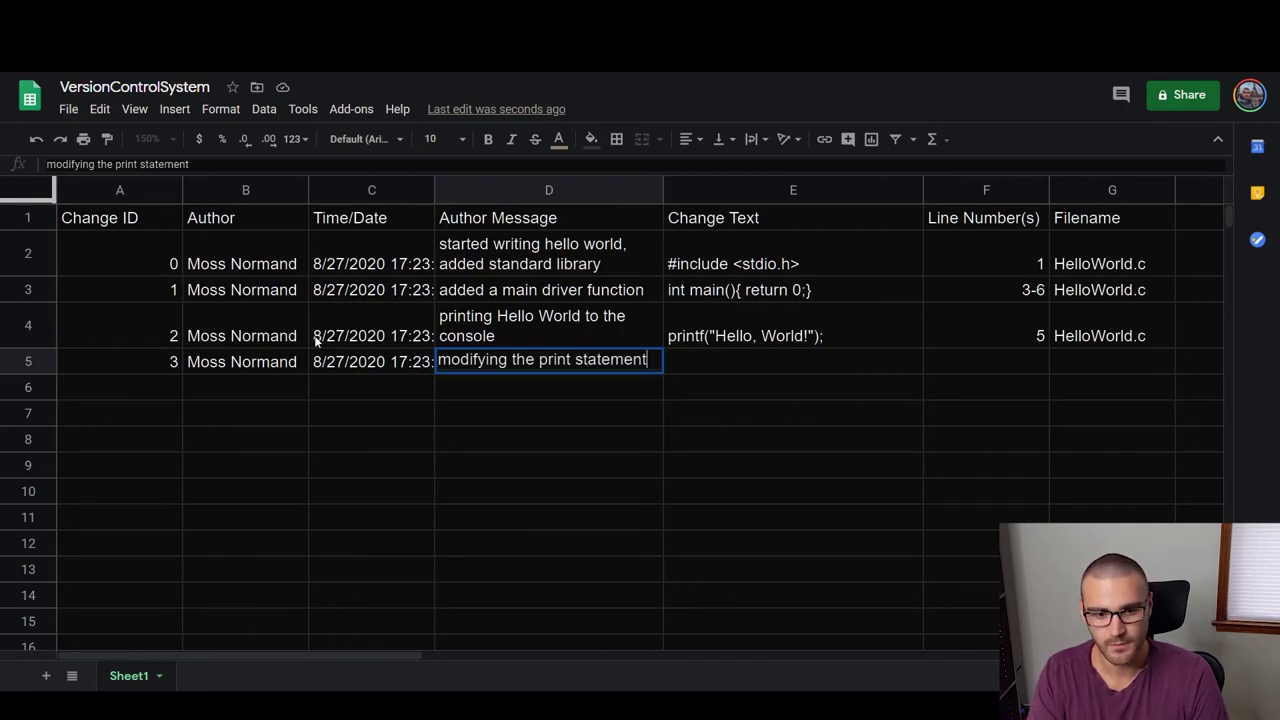
pyautogui.press('Tab')
pyautogui.write('printf("')
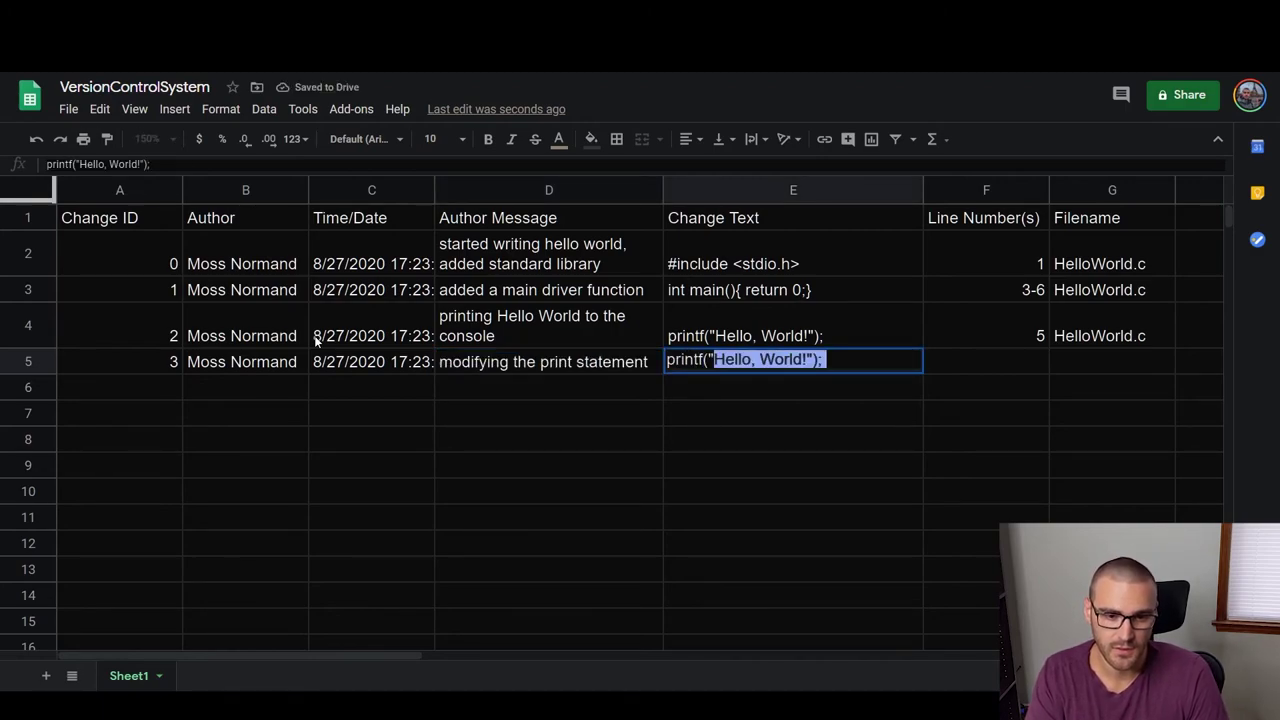
pyautogui.write('H')
pyautogui.press('BackSpace')
pyautogui.press('BackSpace')
pyautogui.write('Hello')
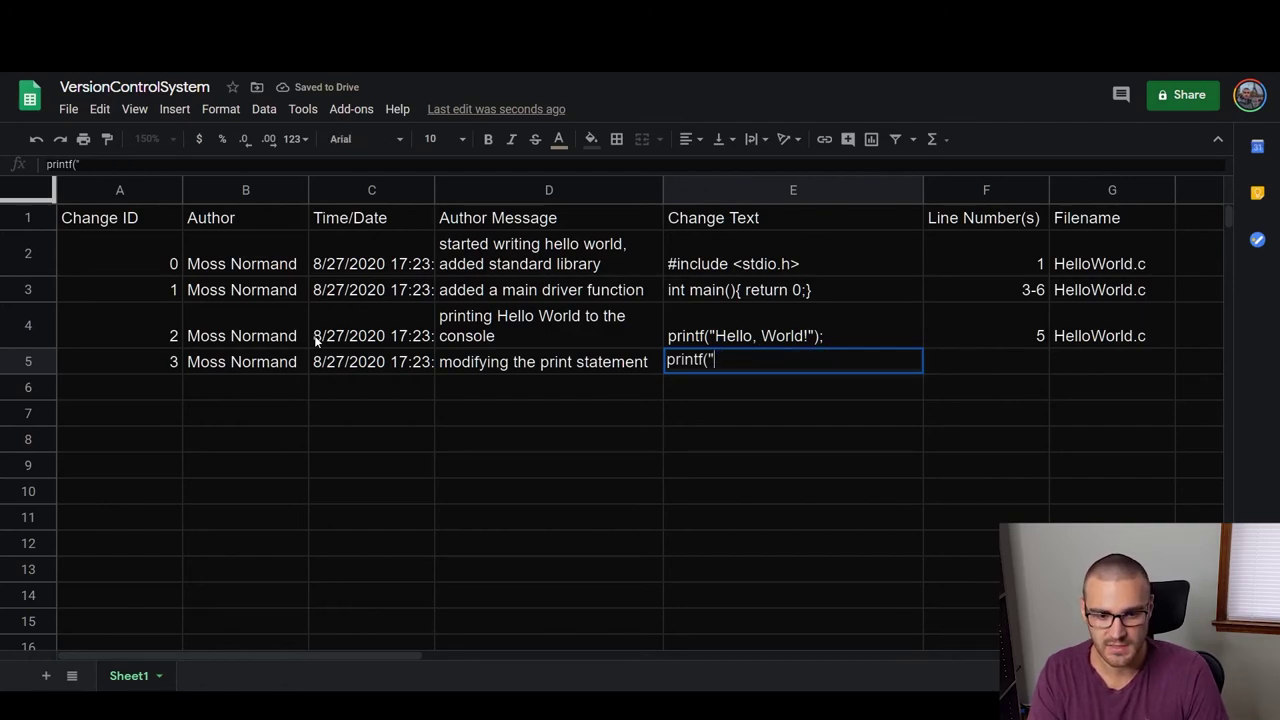
pyautogui.write(',')
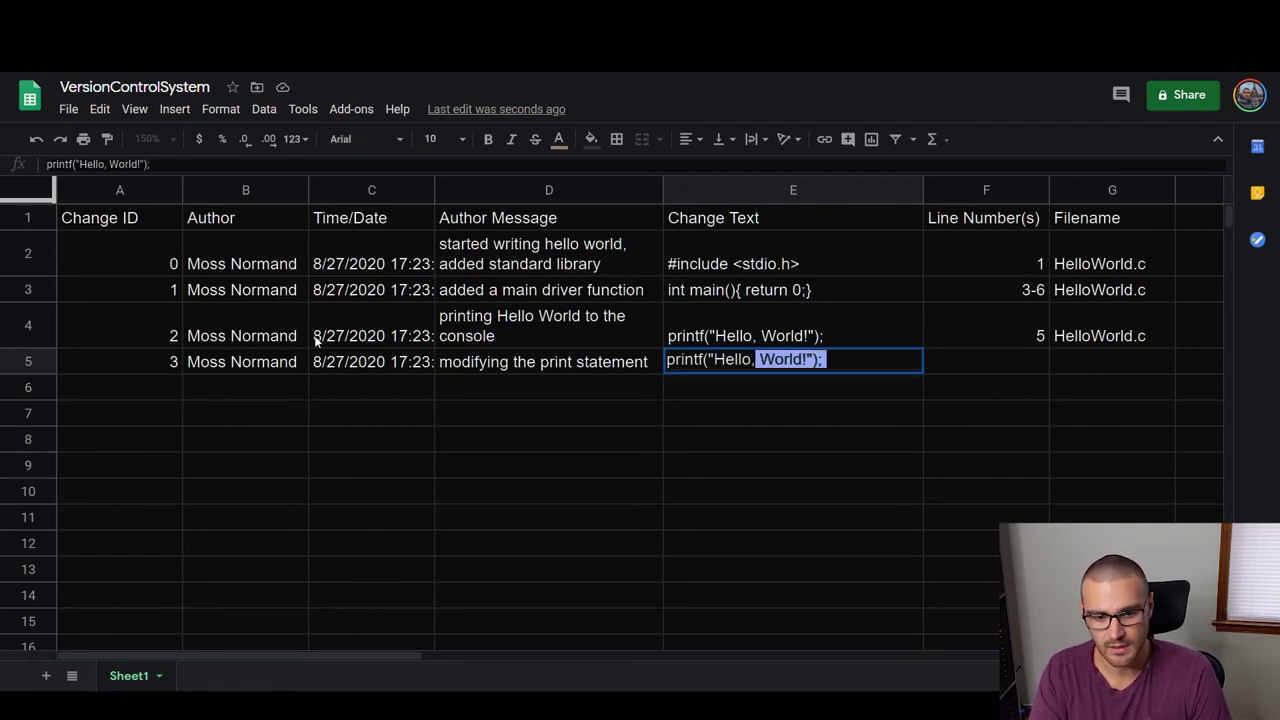
pyautogui.write(' World!')
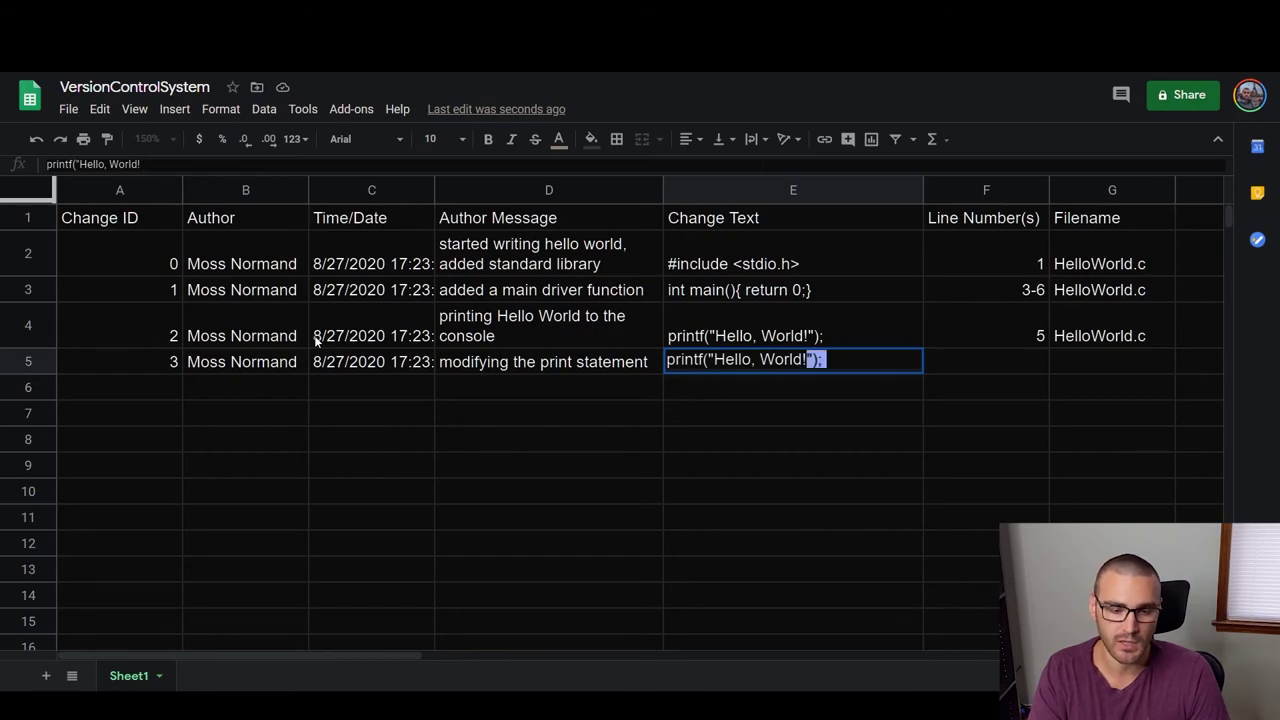
pyautogui.write('");')
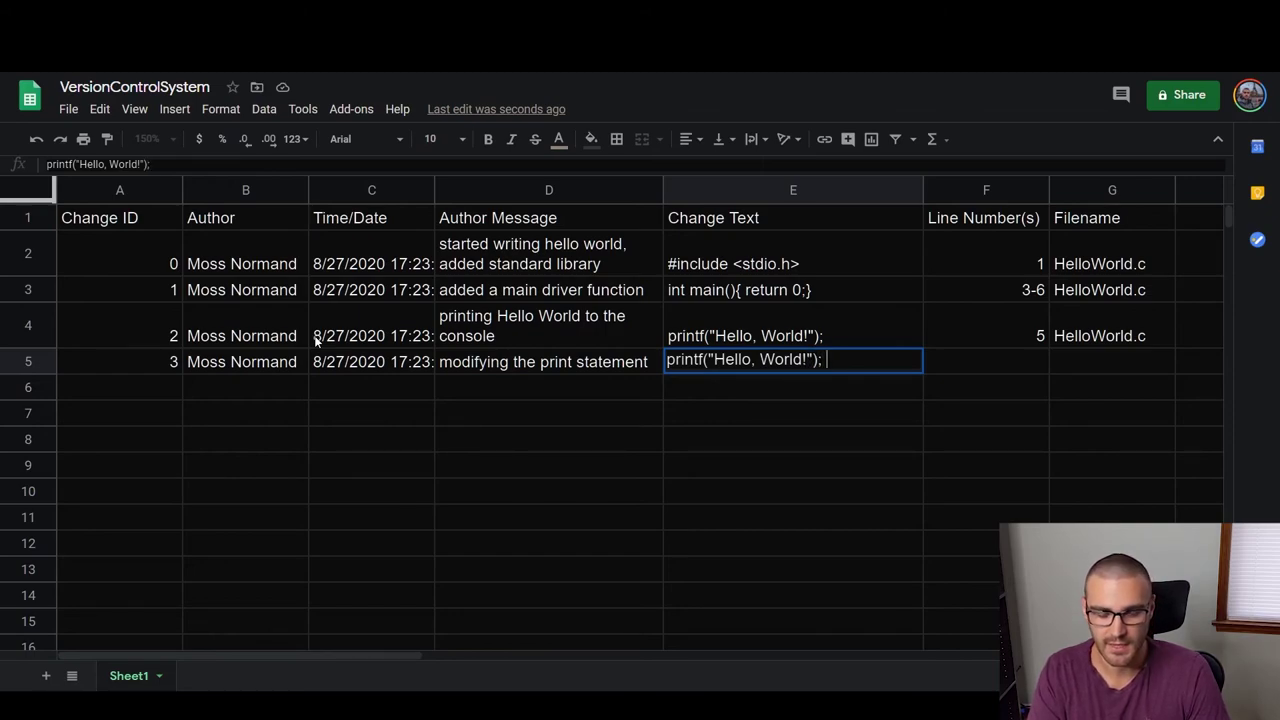
pyautogui.press('BackSpace')
pyautogui.press('BackSpace')
pyautogui.press('BackSpace')
pyautogui.press('BackSpace')
pyautogui.press('BackSpace')
pyautogui.press('BackSpace')
pyautogui.press('BackSpace')
pyautogui.press('BackSpace')
pyautogui.press('BackSpace')
pyautogui.press('BackSpace')
pyautogui.write('Moss!");')
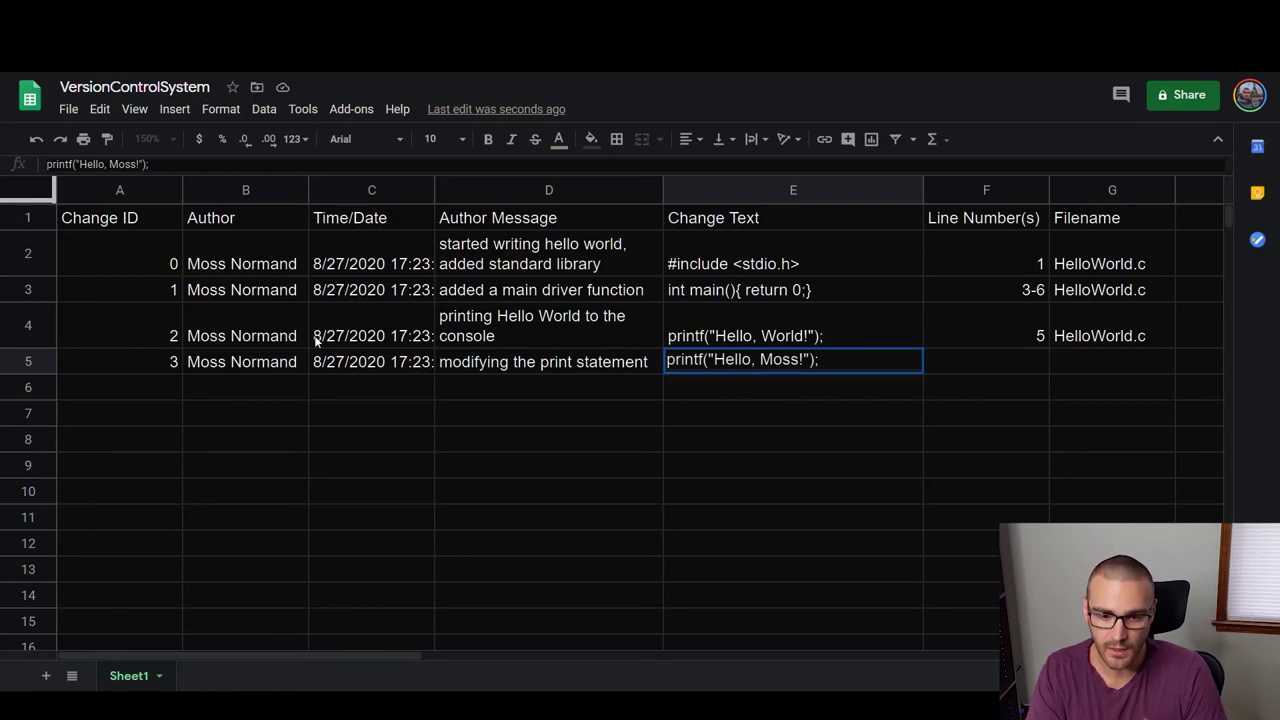
pyautogui.press('Tab')
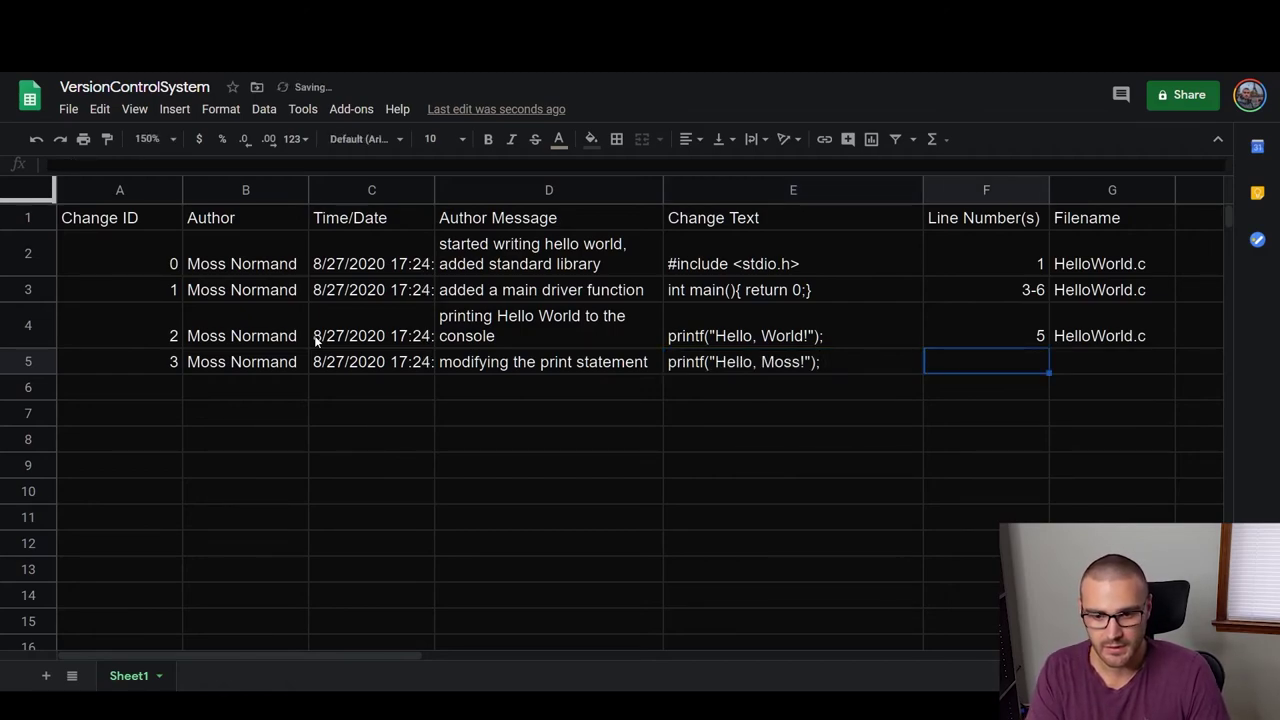
# - Fill in line number 5 and filename HelloWorld.c for change 3
pyautogui.write('5')
pyautogui.press('Tab')
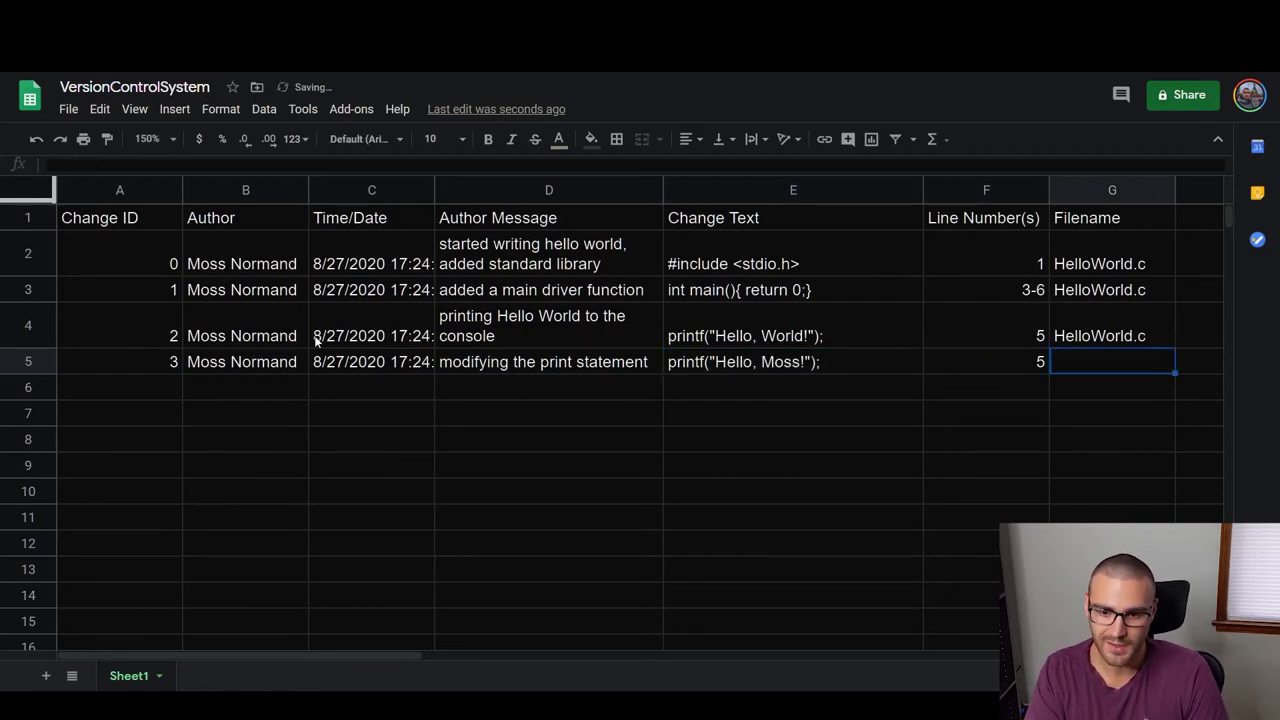
pyautogui.write('HelloWorld.c')
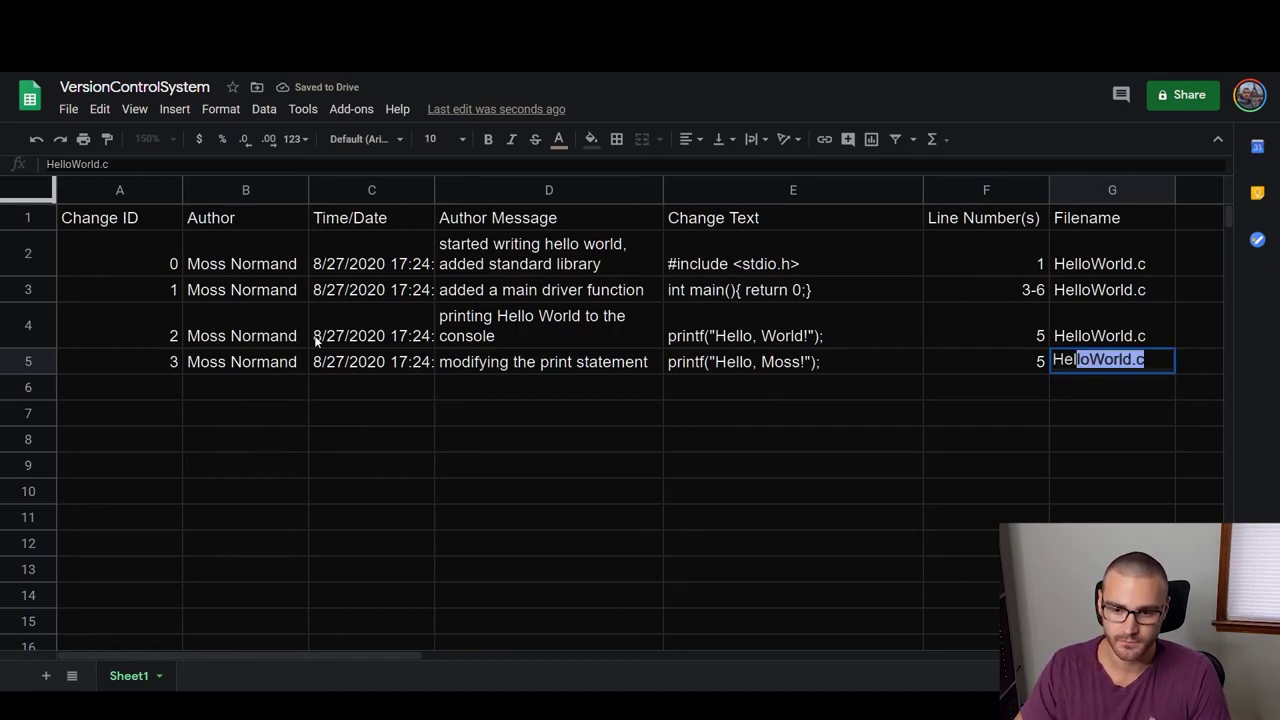
pyautogui.press('Return')
pyautogui.press('Left')
pyautogui.press('Left')
pyautogui.press('Left')
pyautogui.press('Left')
pyautogui.press('Left')
pyautogui.press('Left')
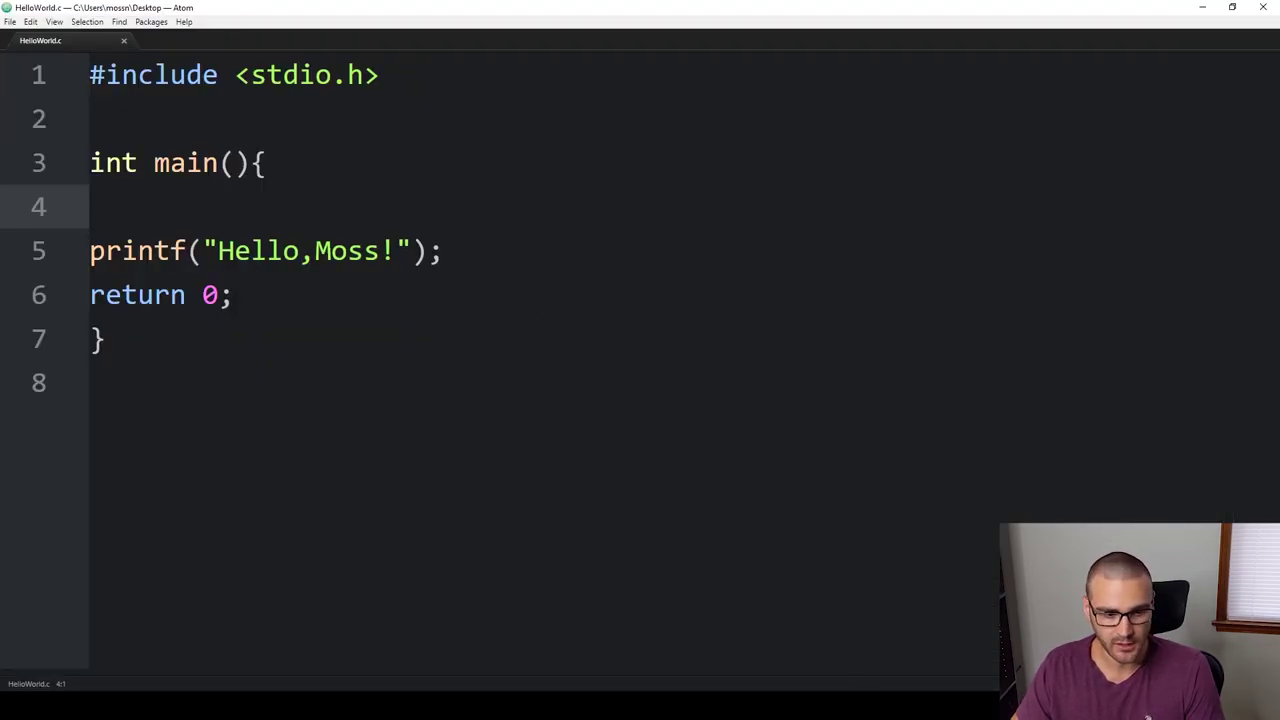
pyautogui.click(866, 640)
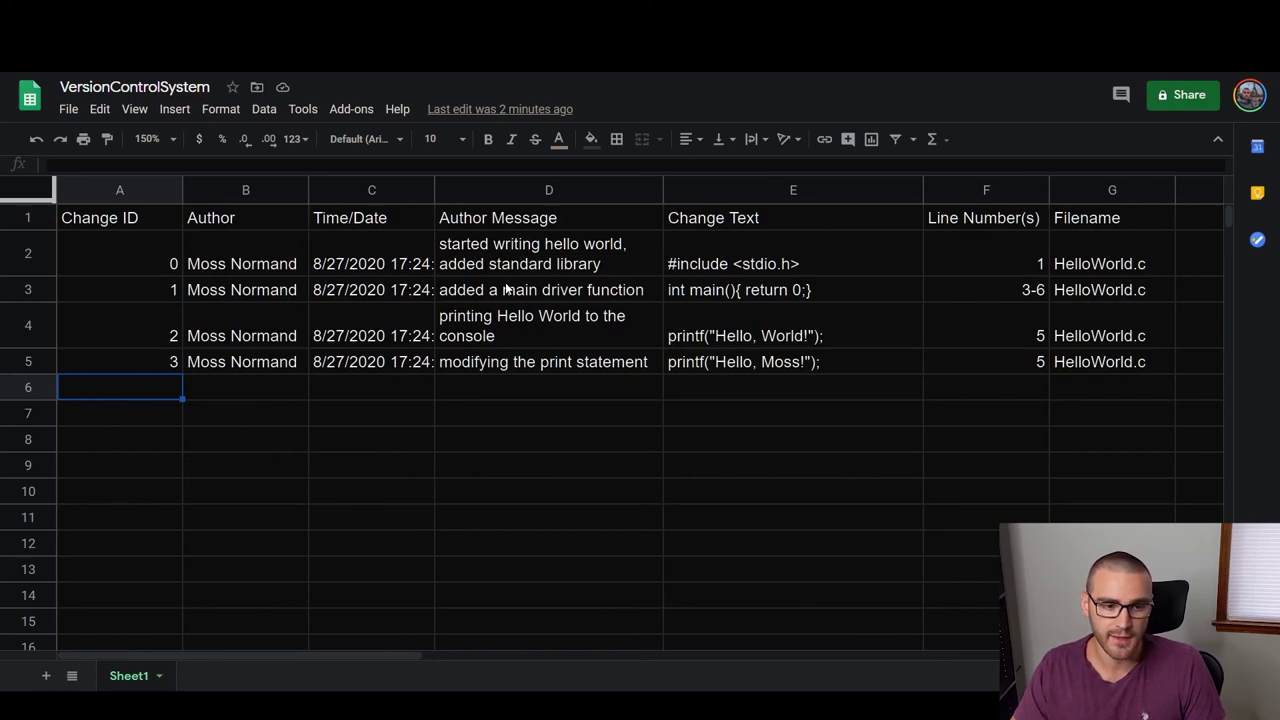
pyautogui.click(148, 247)
pyautogui.click(284, 264)
pyautogui.click(586, 267)
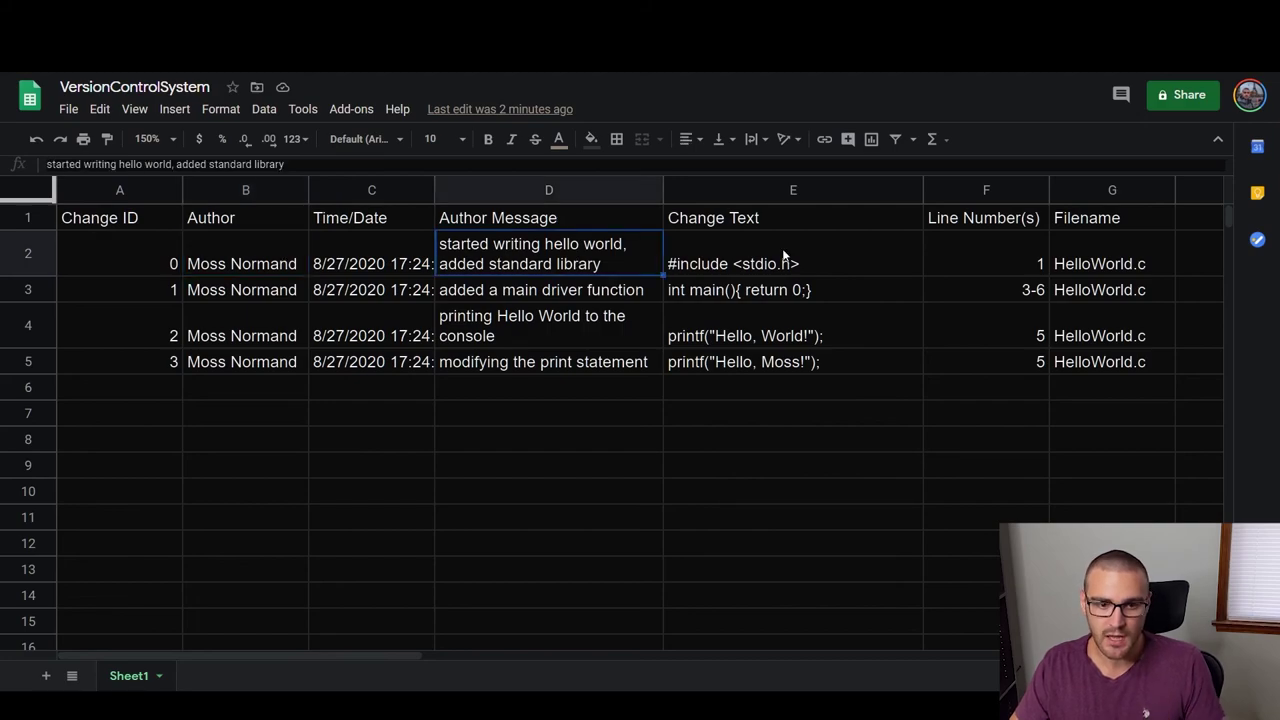
pyautogui.click(791, 257)
pyautogui.click(964, 252)
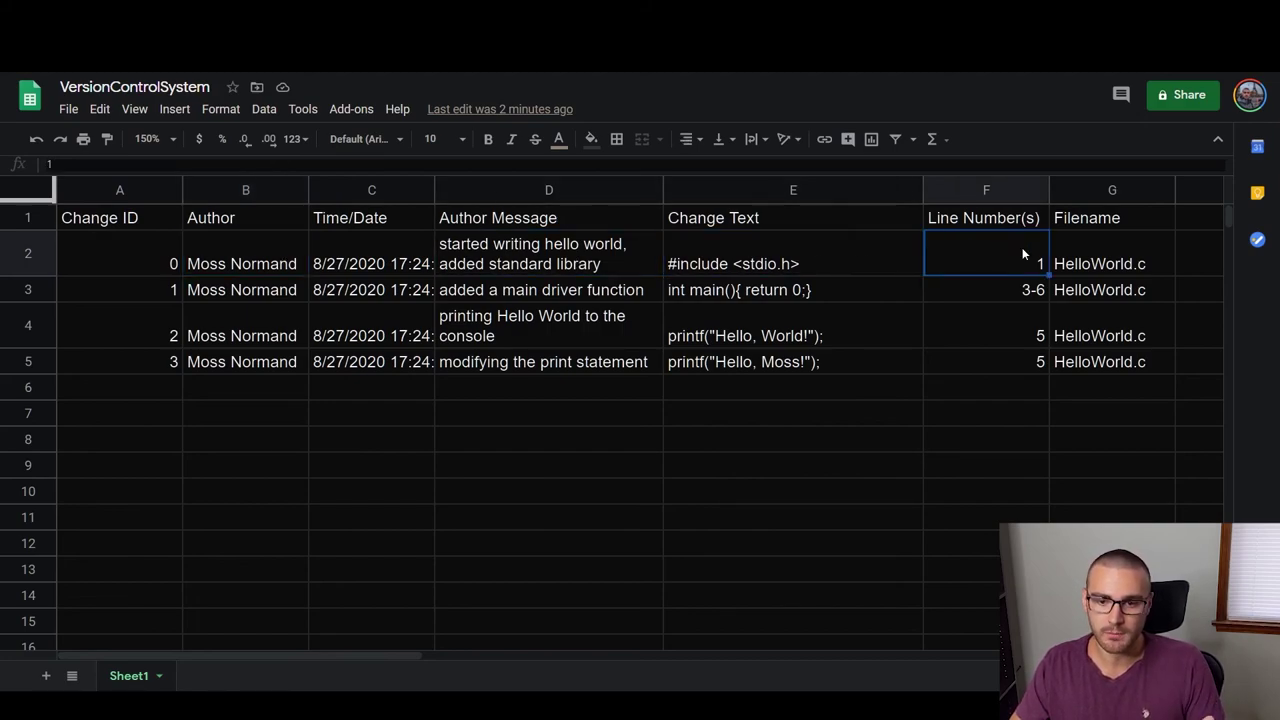
pyautogui.click(1080, 250)
pyautogui.click(1091, 289)
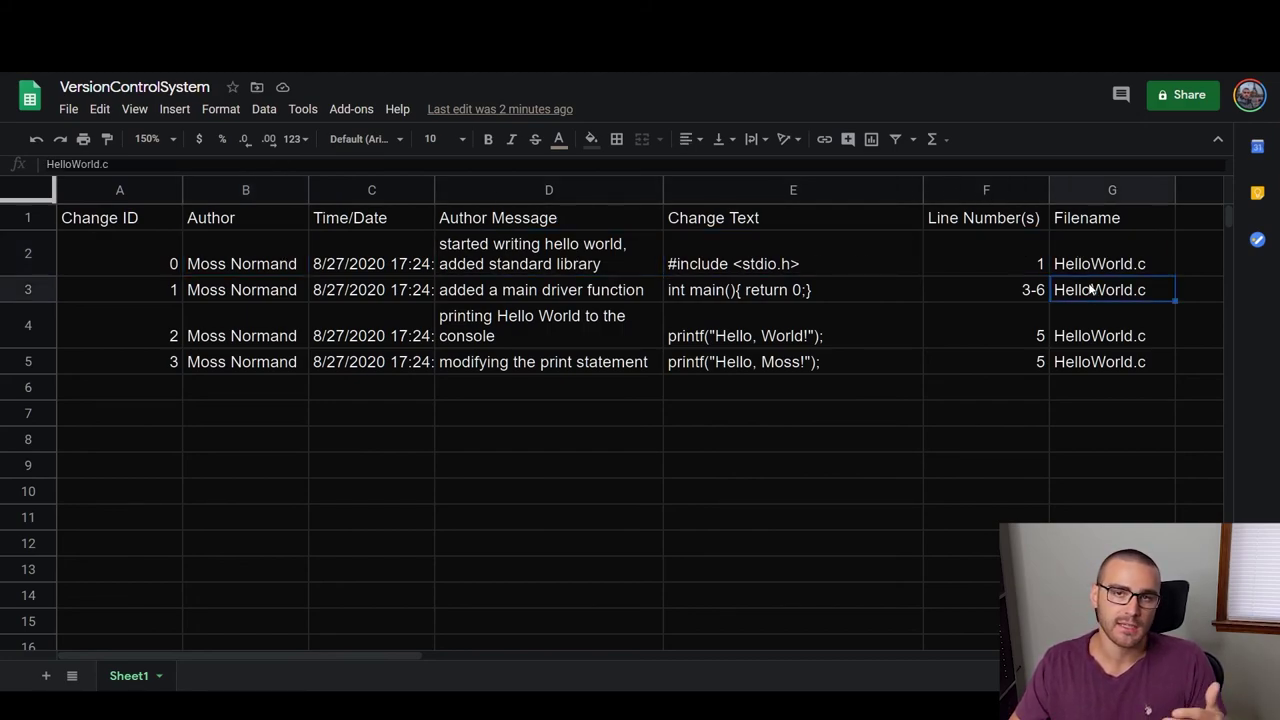